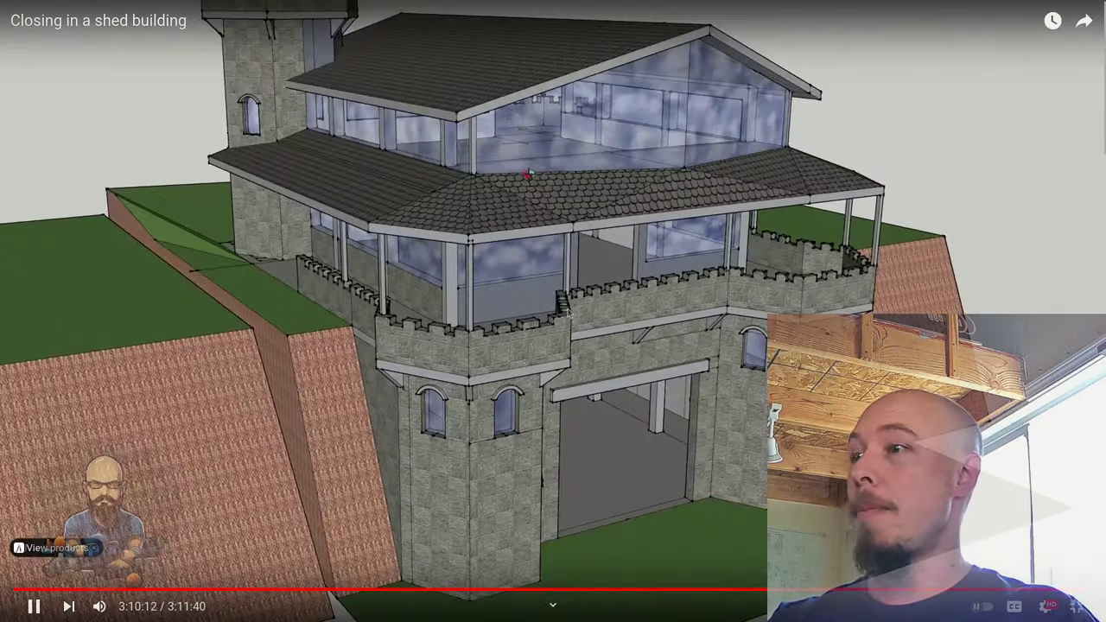
- Examine the castle house's exterior from several sides, including its roofs, battlements, corner towers and garage opening
left_click(769, 139)
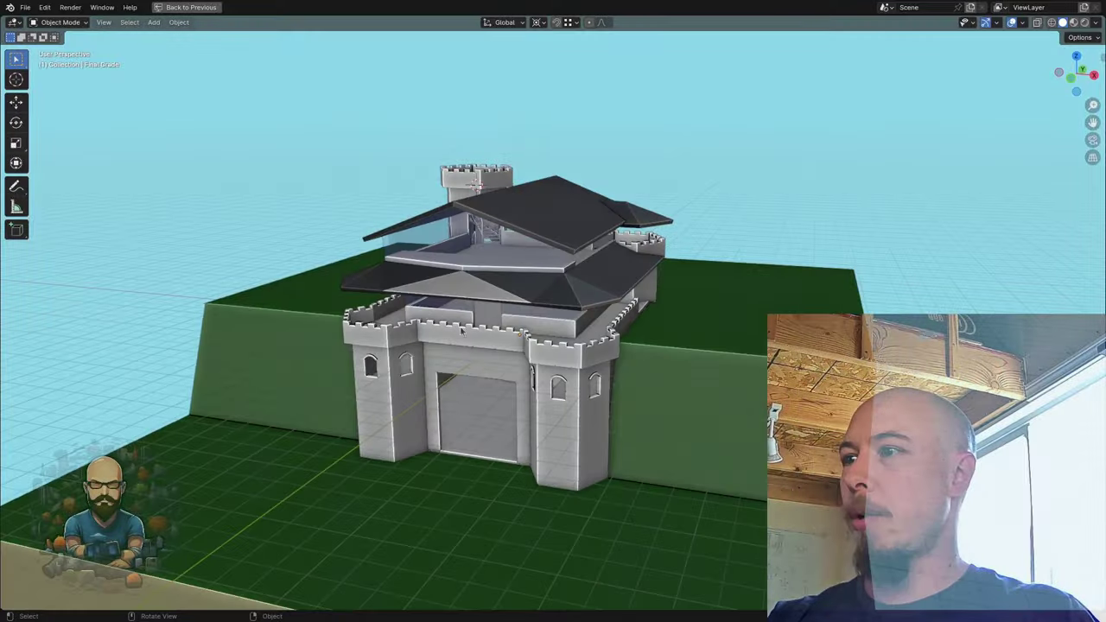
middle_click_drag(462, 330, 501, 335)
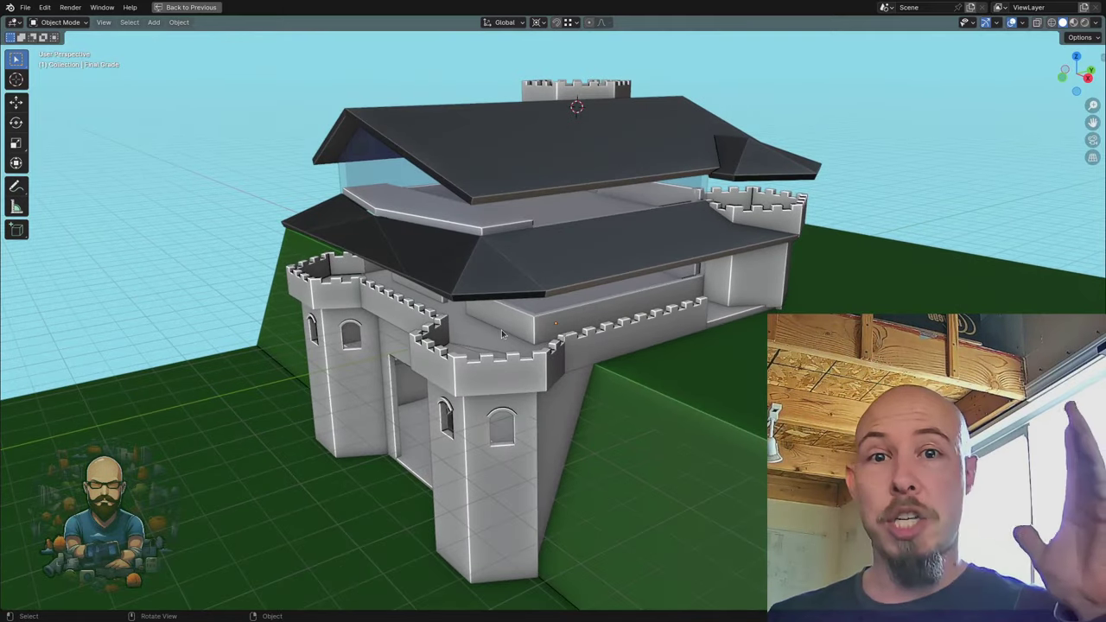
middle_click_drag(494, 349, 551, 308)
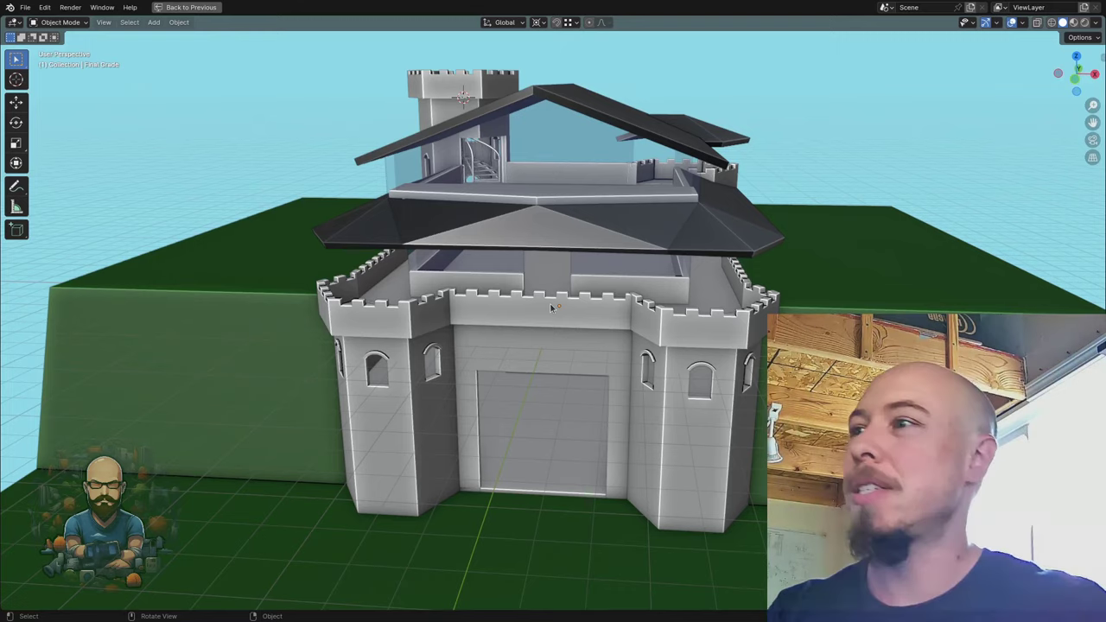
middle_click_drag(536, 499, 600, 368)
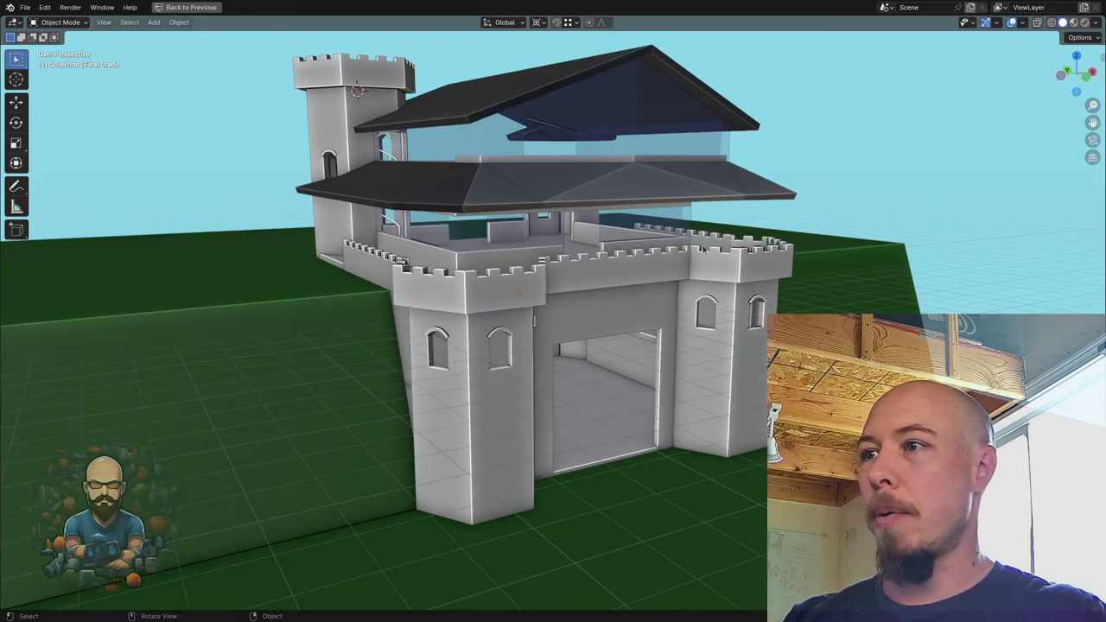
middle_click_drag(426, 276, 525, 403)
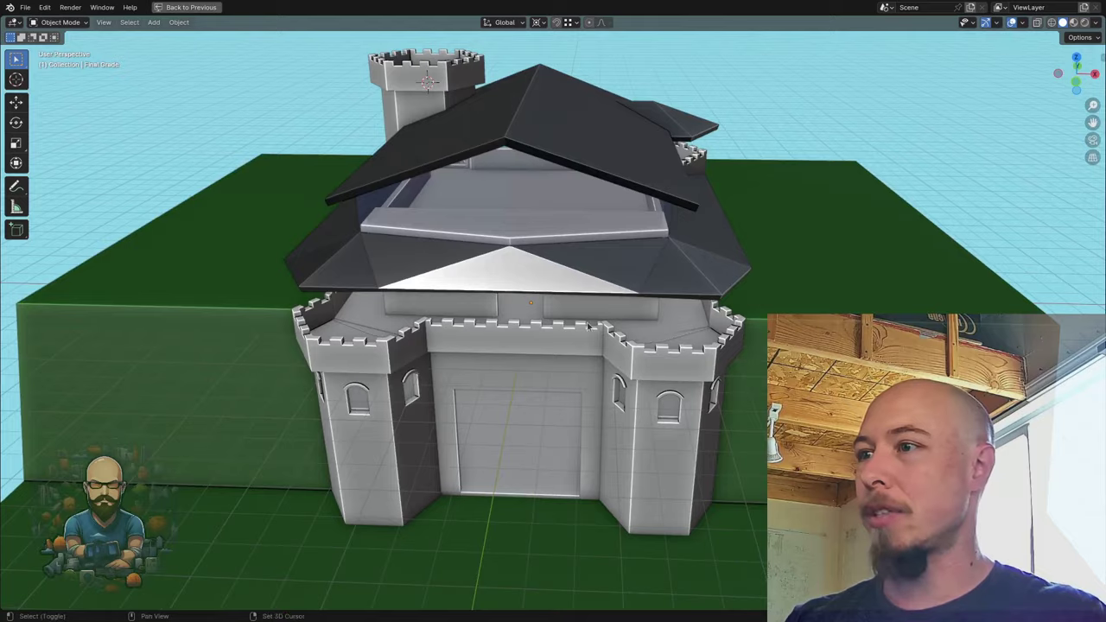
mouse_move(588, 326)
middle_mouse_down()
mouse_move(622, 450)
mouse_move(640, 415)
mouse_move(673, 174)
mouse_move(584, 328)
mouse_move(603, 341)
mouse_move(595, 346)
middle_mouse_up()
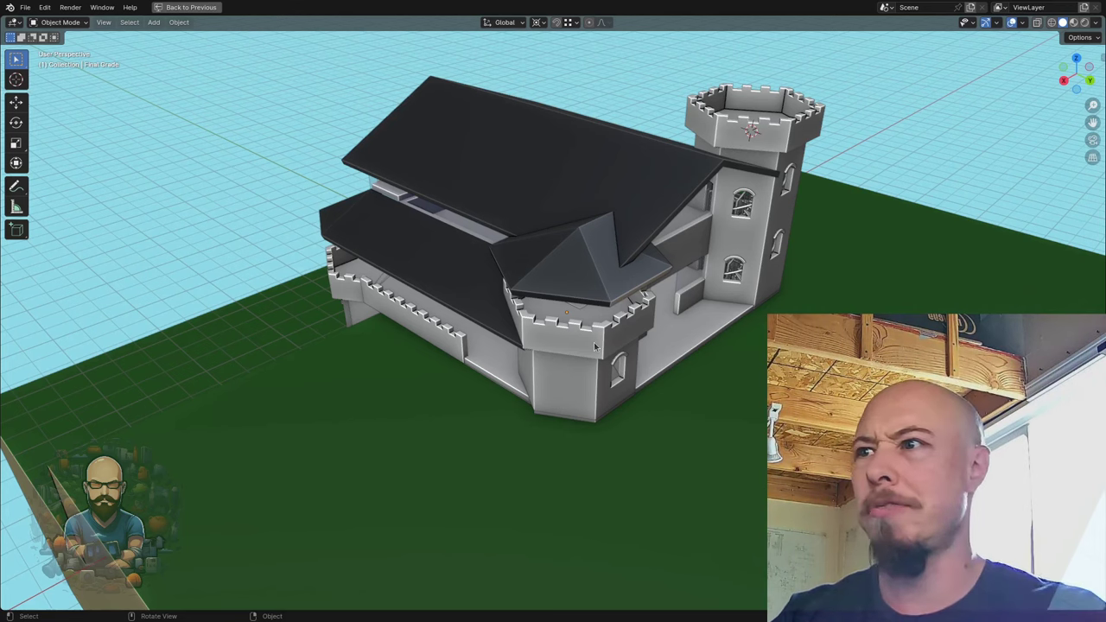
middle_click_drag(593, 346, 545, 326)
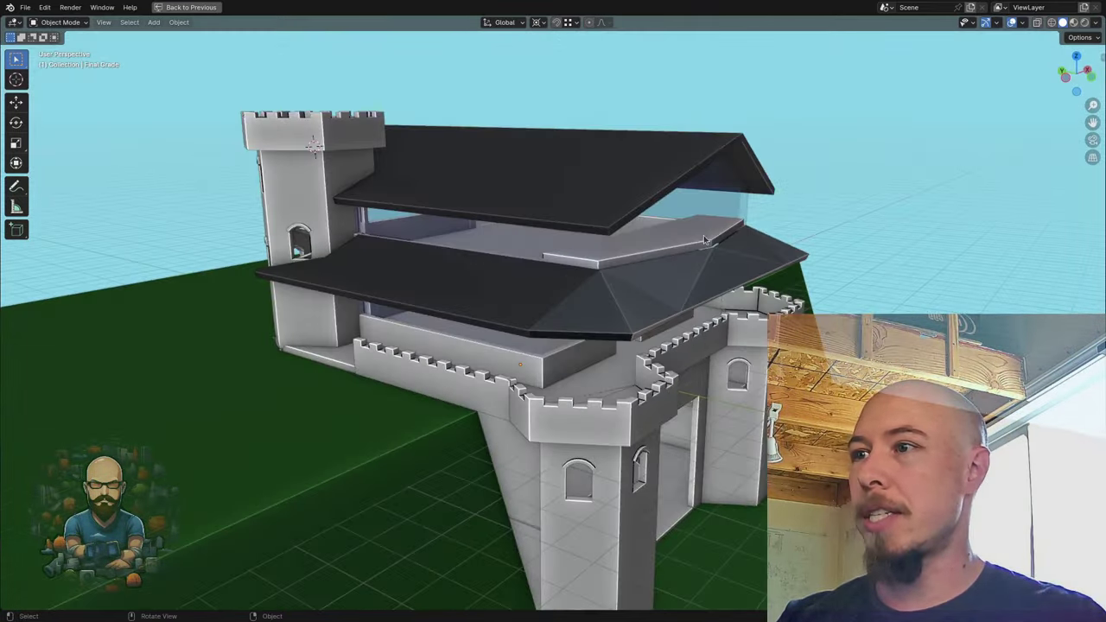
middle_click_drag(704, 235, 629, 256)
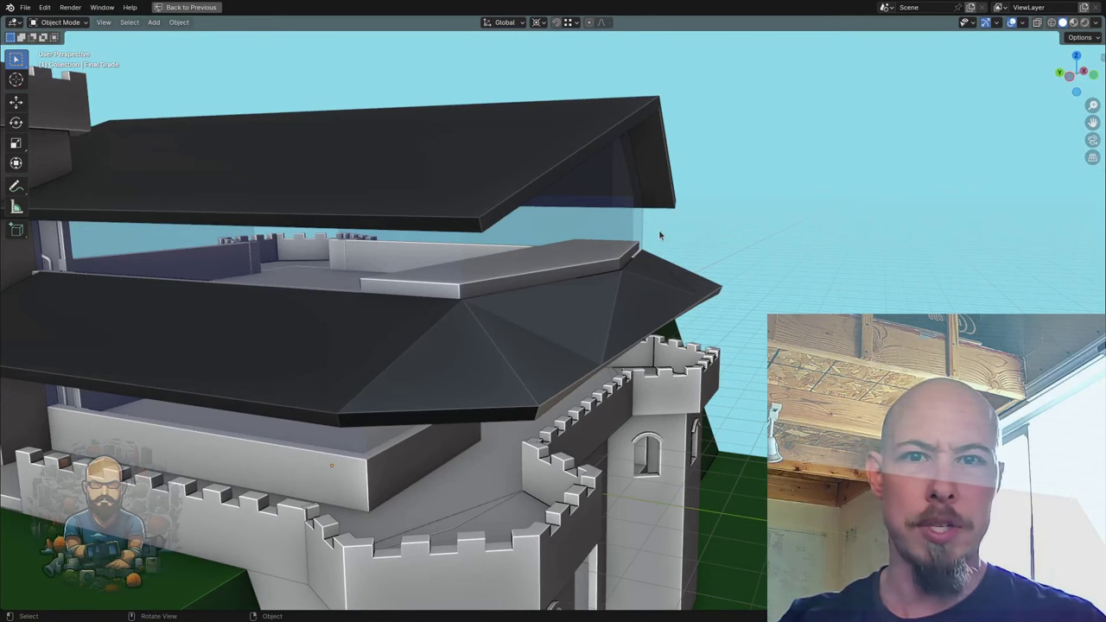
scroll(659, 229, "down", 5)
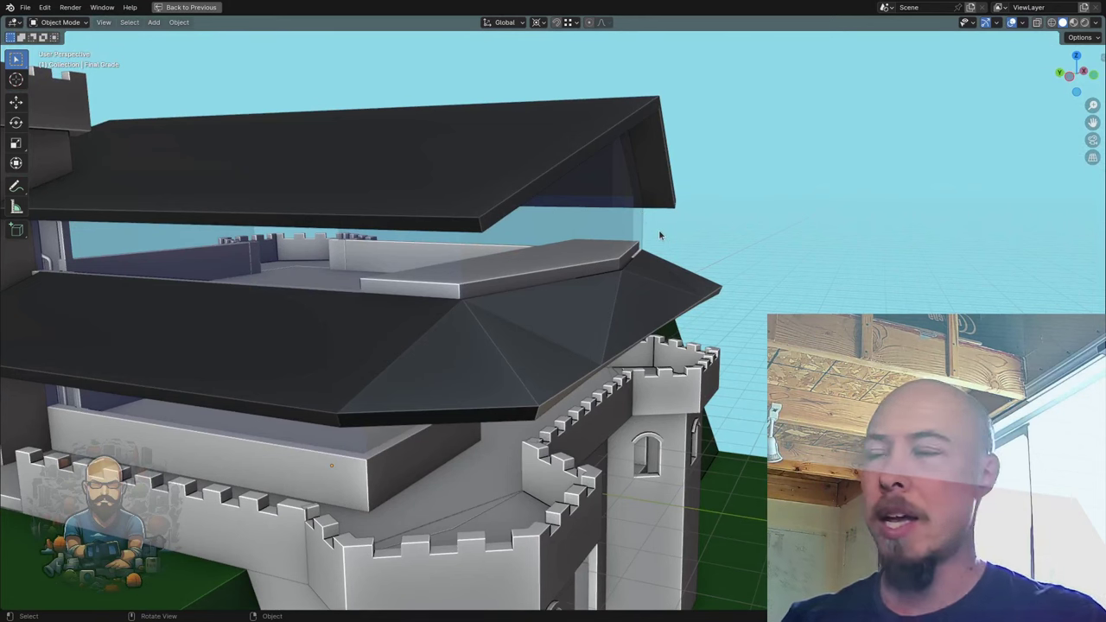
middle_click_drag(659, 229, 506, 273)
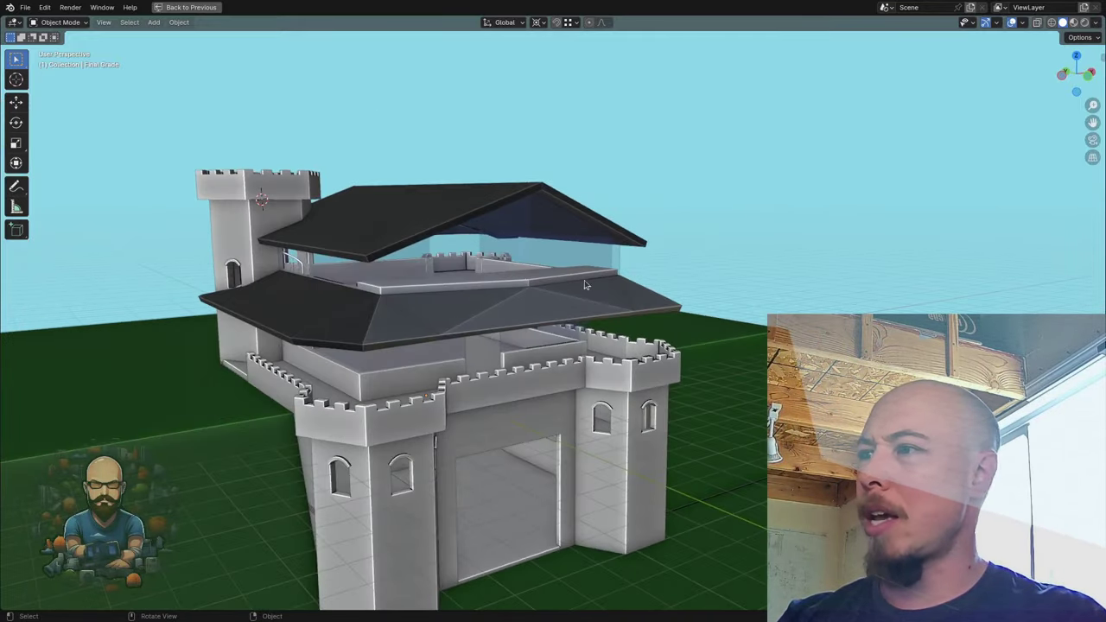
middle_click_drag(585, 286, 389, 405)
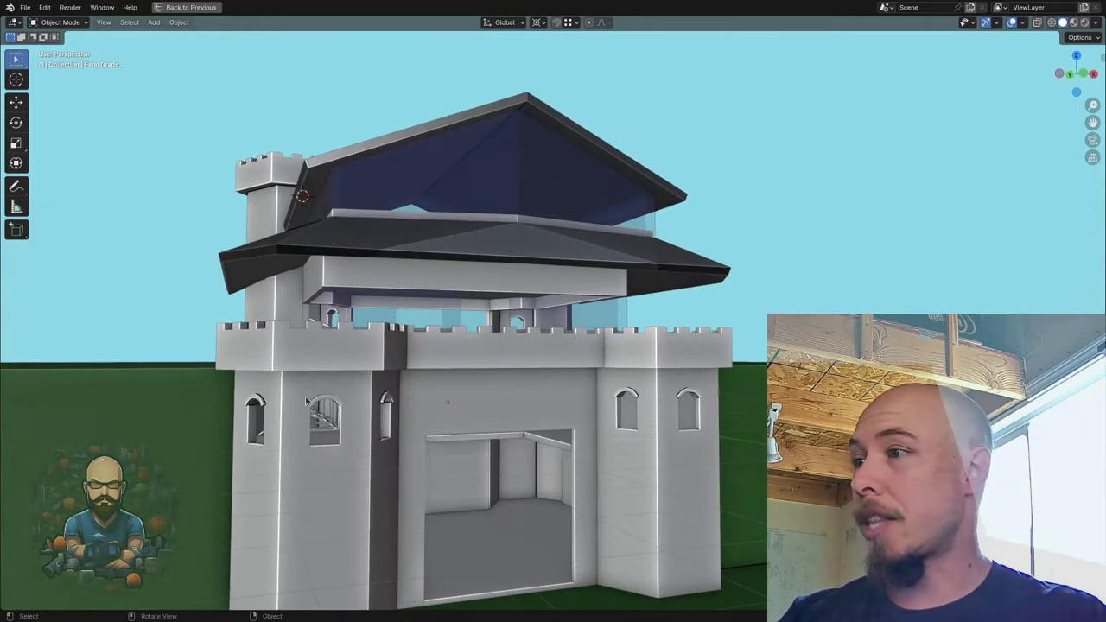
middle_click_drag(419, 364, 618, 370)
middle_click_drag(689, 281, 477, 316)
- Inspect the spiral staircase inside the building and frame its handrail in the view
scroll(686, 48, "up", 3)
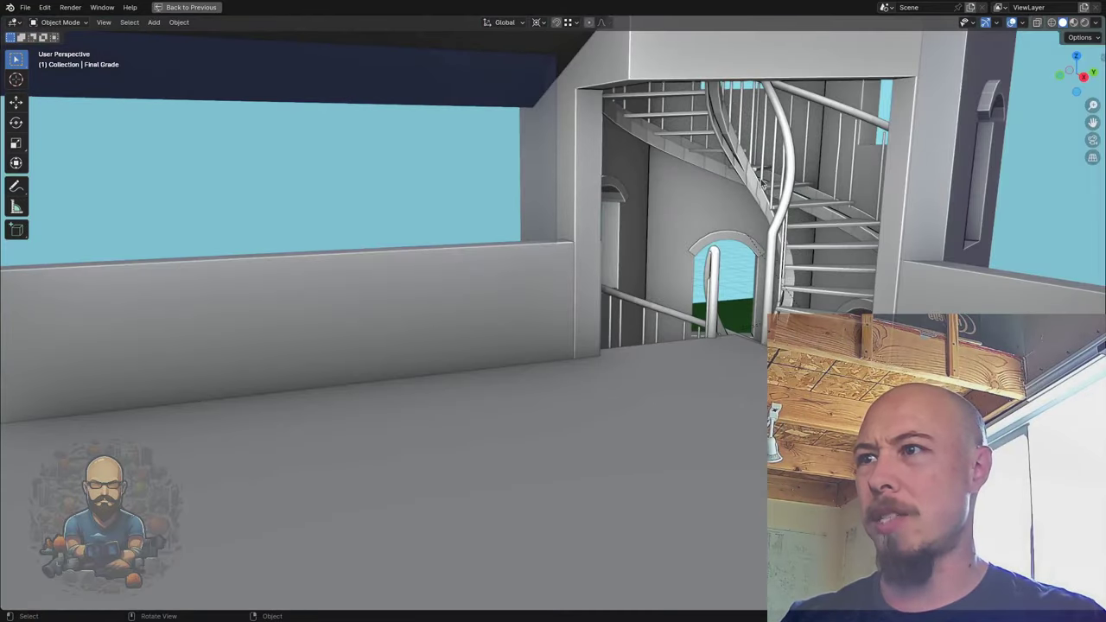
left_click(763, 185)
middle_click_drag(763, 184, 549, 293)
left_click(563, 415)
key("KP_Decimal")
scroll(641, 369, "down", 10)
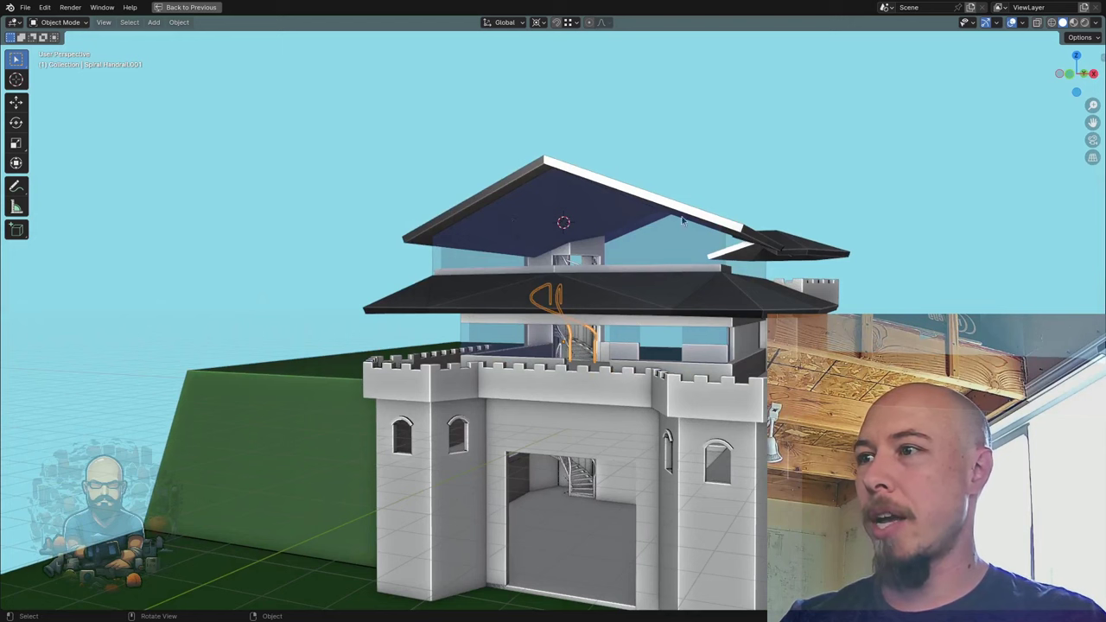
- Hide the roofs, upper floors and stair tower, and examine the lower castle front on its own
middle_click_drag(616, 266, 518, 261)
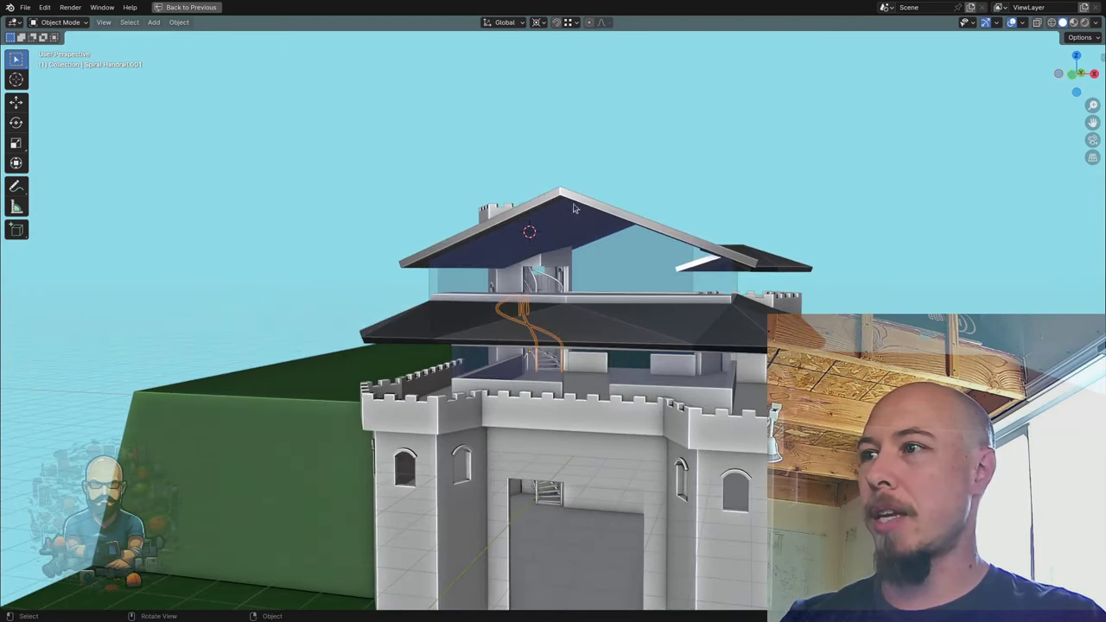
middle_click_drag(731, 312, 449, 346)
middle_click_drag(674, 463, 523, 333)
left_click(520, 330)
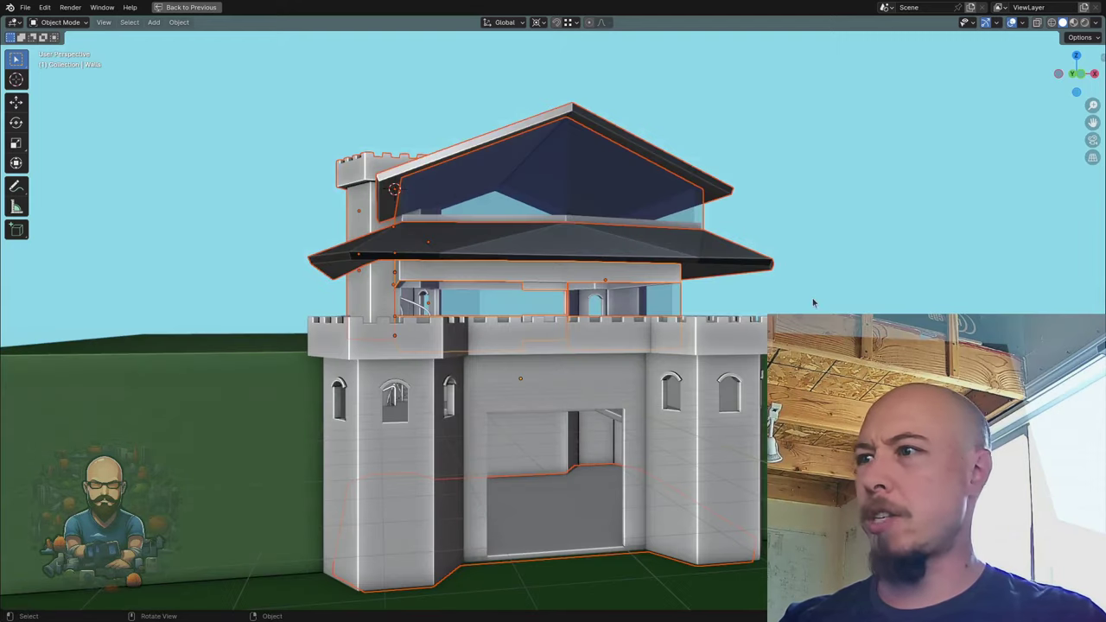
key("h")
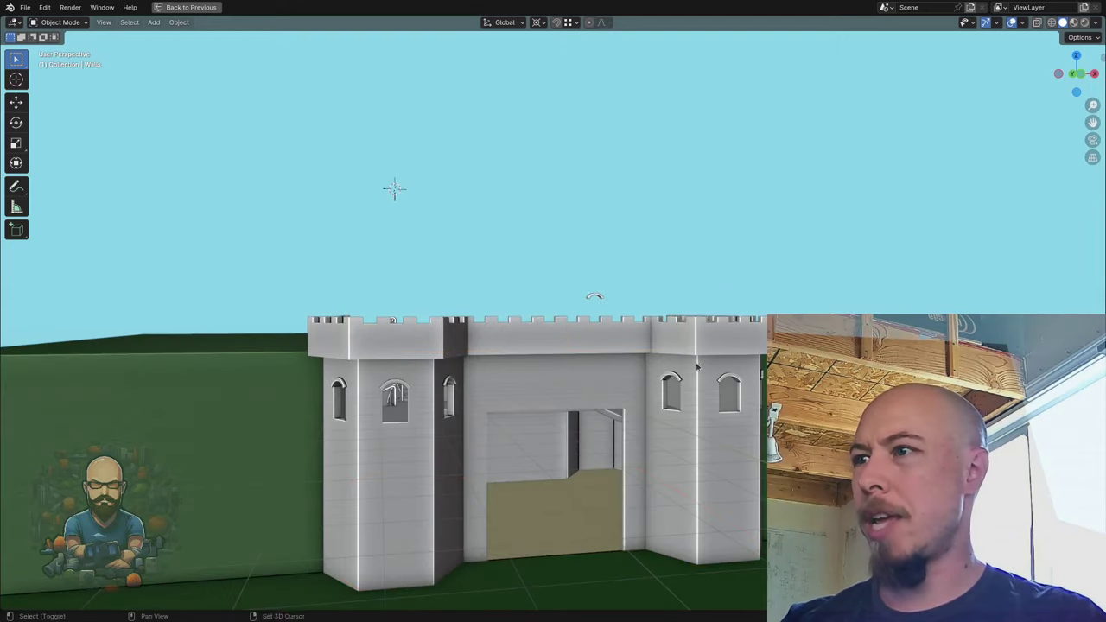
middle_click_drag(797, 289, 653, 288)
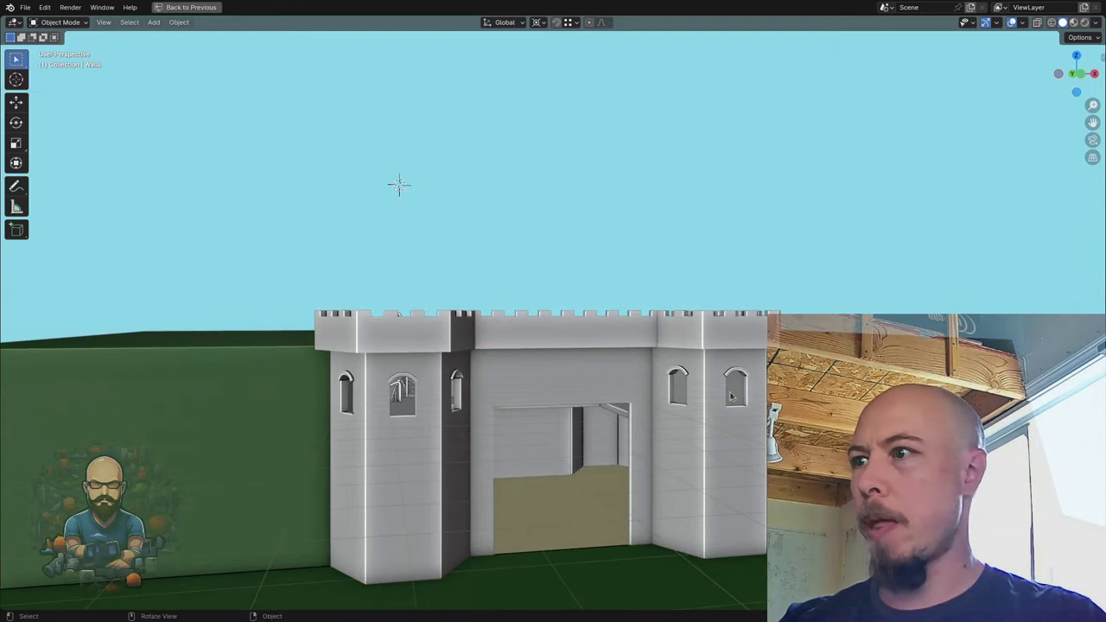
mouse_move(731, 396)
middle_mouse_down()
mouse_move(743, 378)
mouse_move(734, 386)
middle_mouse_up()
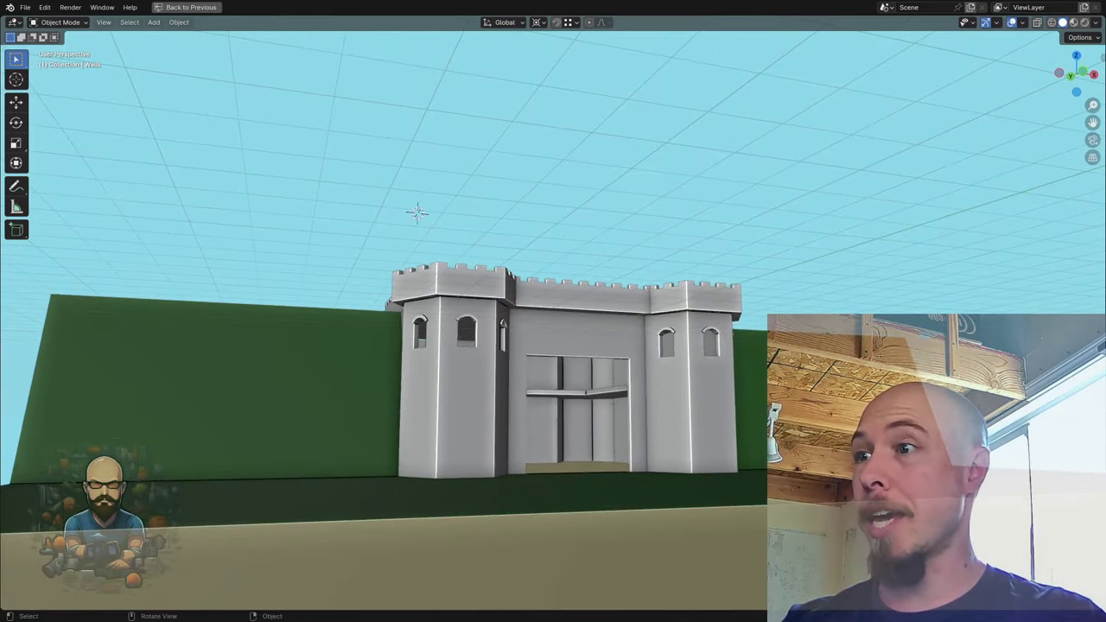
middle_click_drag(661, 397, 363, 349)
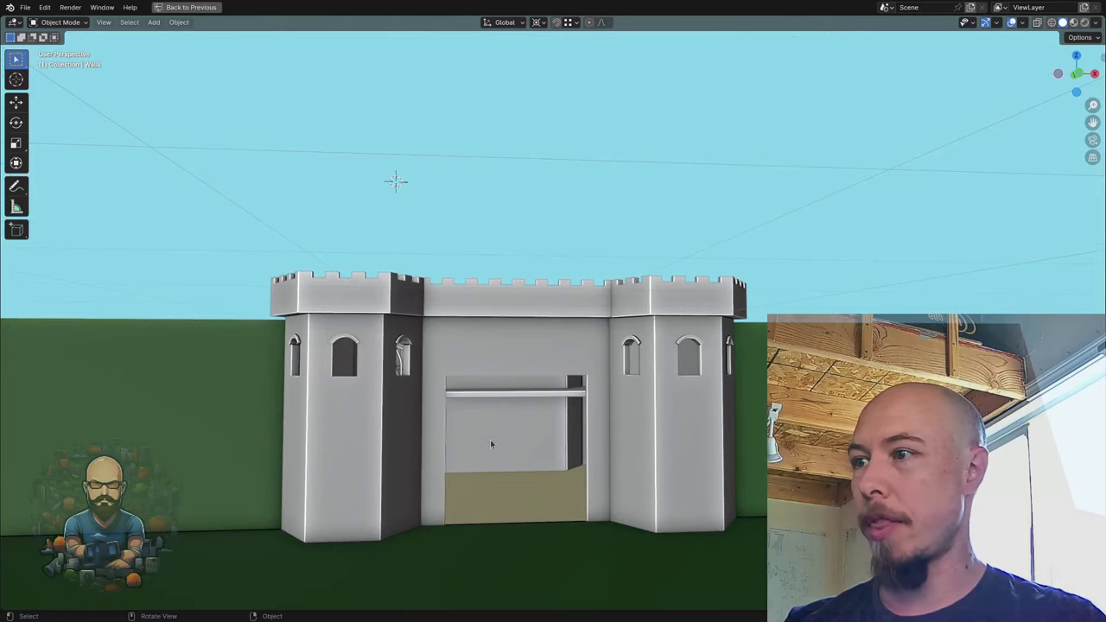
middle_click_drag(490, 442, 613, 407)
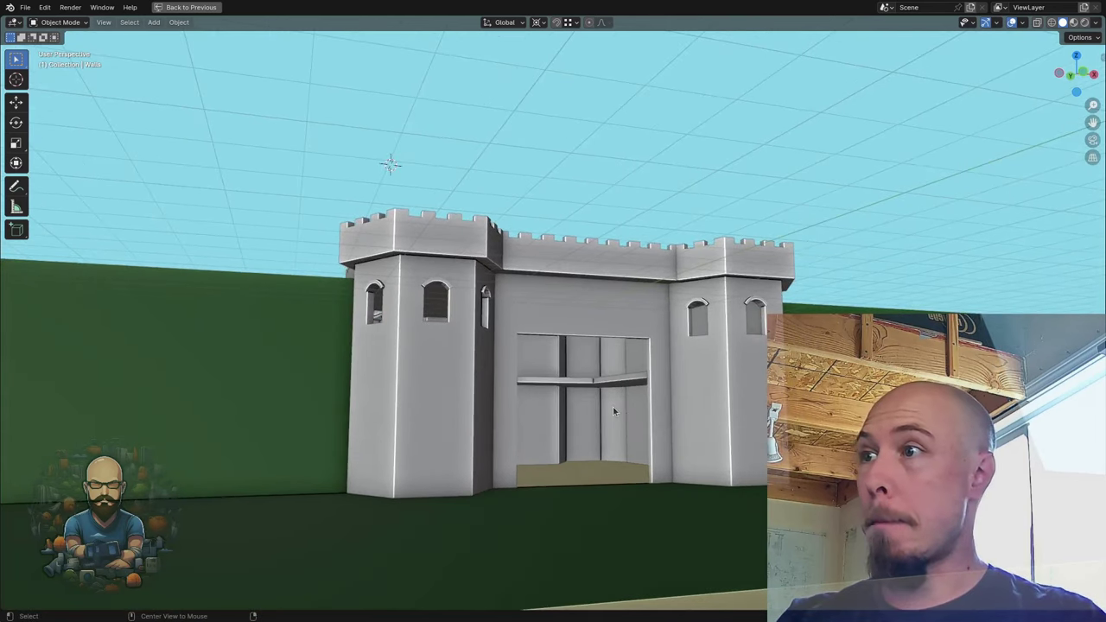
- Unhide all objects and review how the complete building looks from the ground in front and from the sides
key("alt+h")
middle_click_drag(613, 412, 632, 291)
left_click(645, 279)
left_click(844, 257)
middle_click_drag(843, 257, 593, 293)
scroll(501, 329, "down", 6)
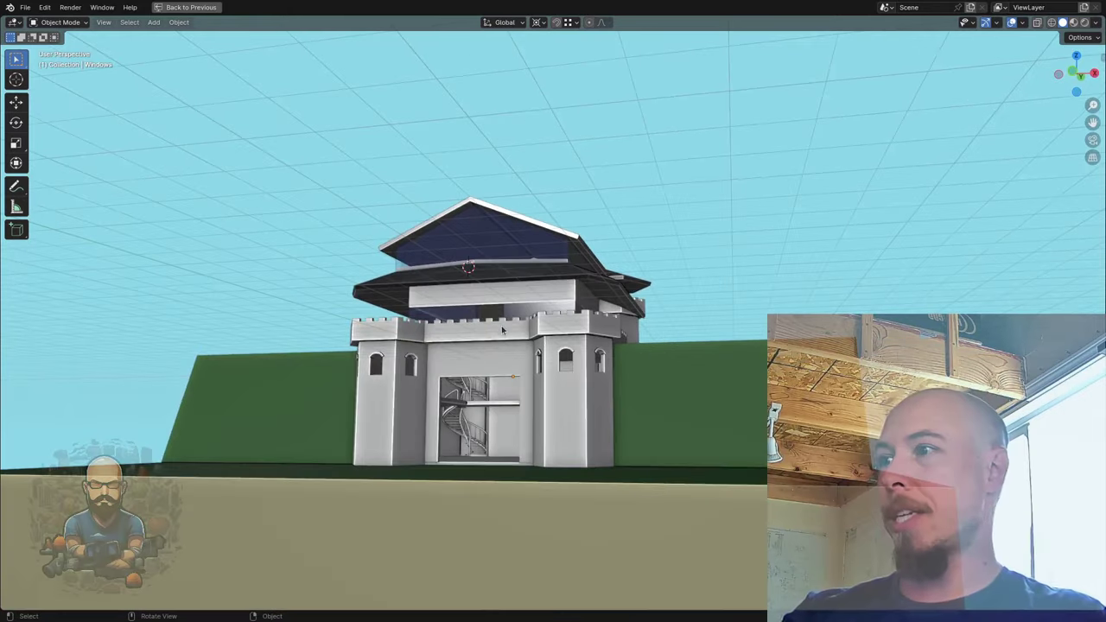
scroll(562, 335, "up", 4)
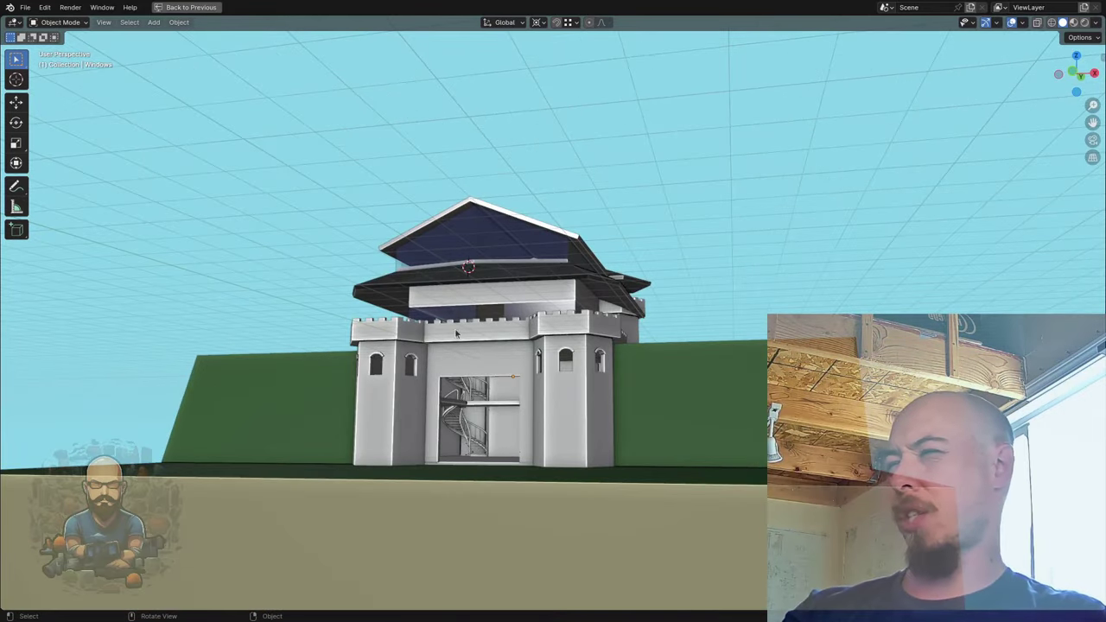
middle_click_drag(546, 275, 450, 246)
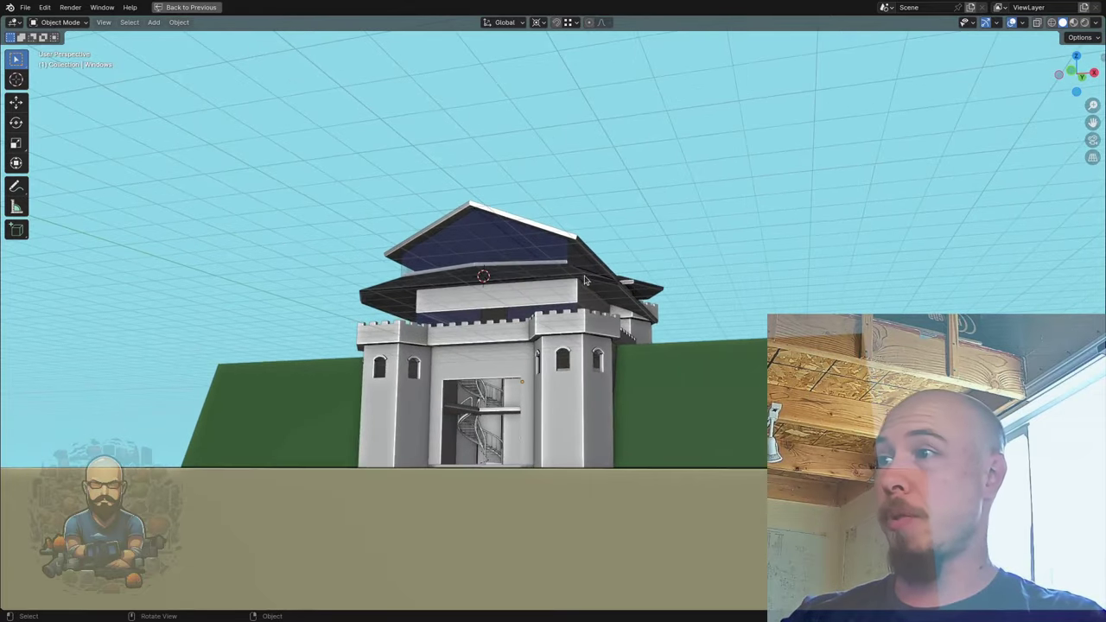
mouse_move(485, 315)
middle_mouse_down()
mouse_move(526, 314)
mouse_move(493, 296)
middle_mouse_up()
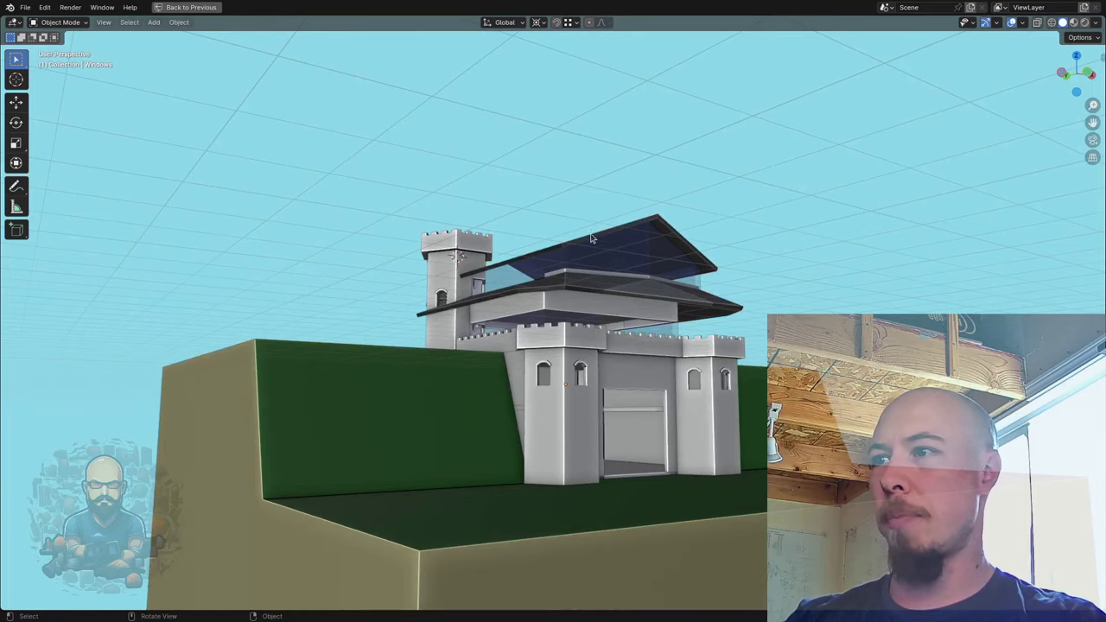
middle_click_drag(690, 291, 572, 318)
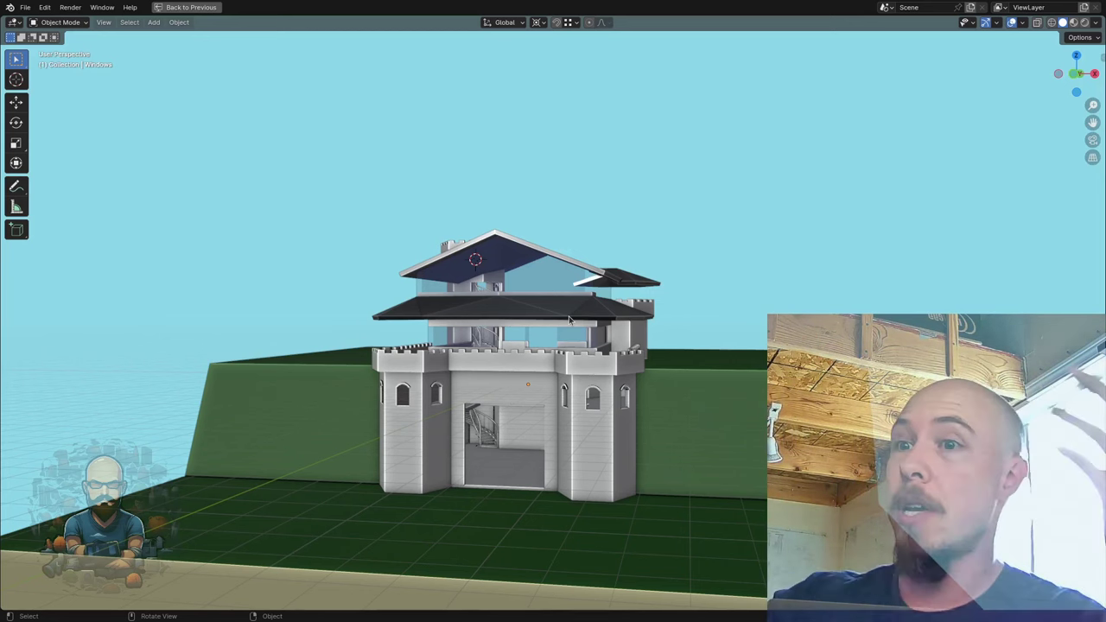
middle_click_drag(570, 326, 619, 294)
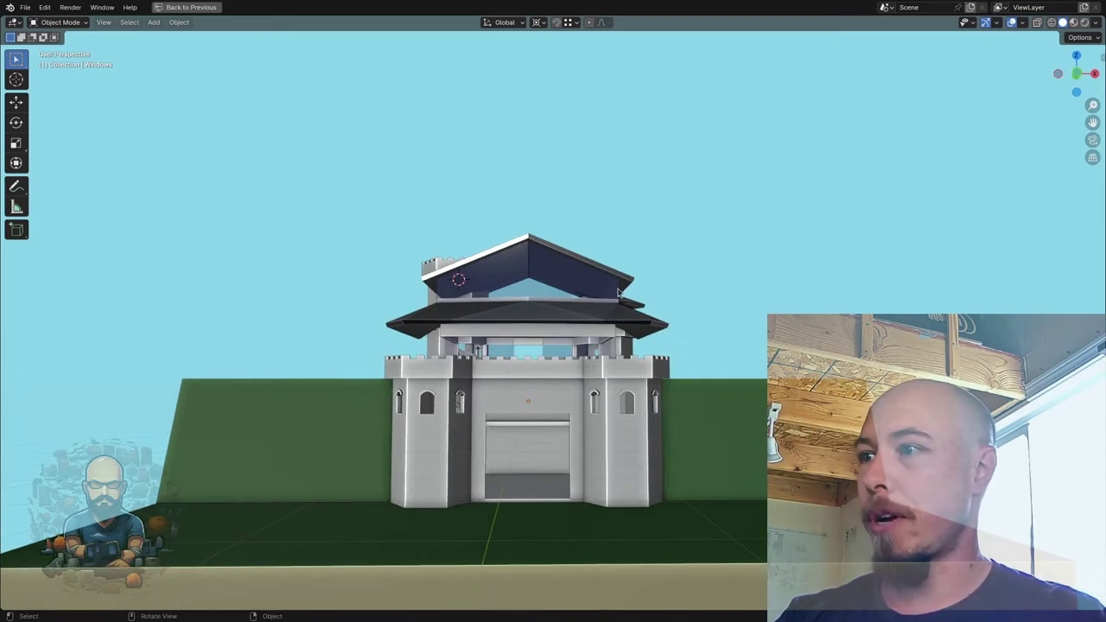
- Select the upper storeys, roofs and tower again and take them out of view to check the castle base
left_click_drag(499, 292, 386, 347)
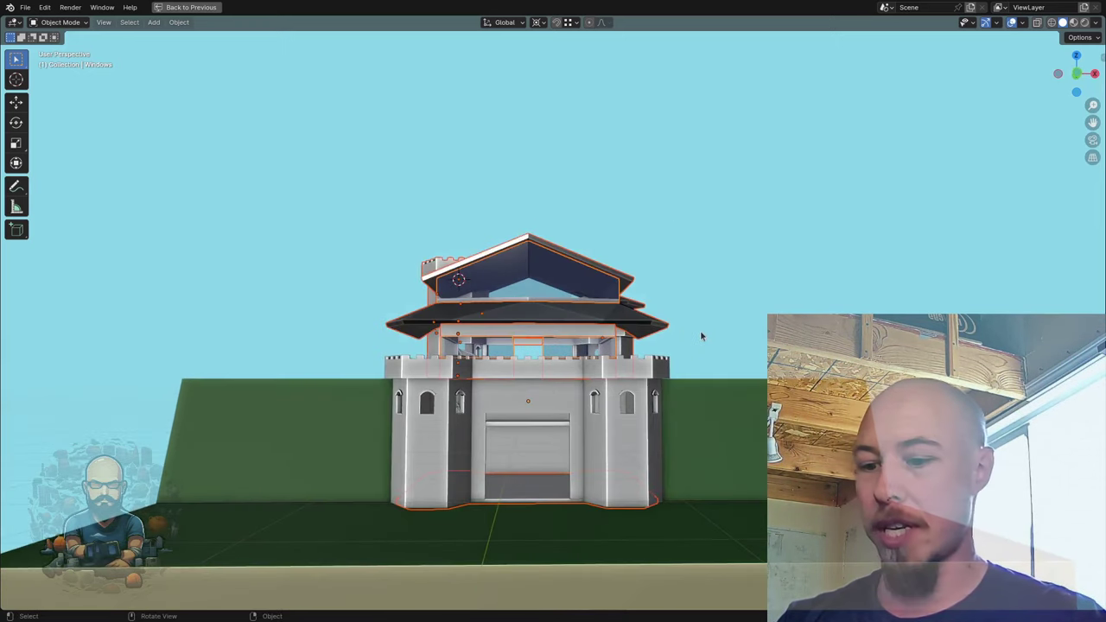
key("Delete")
middle_click_drag(709, 291, 725, 337)
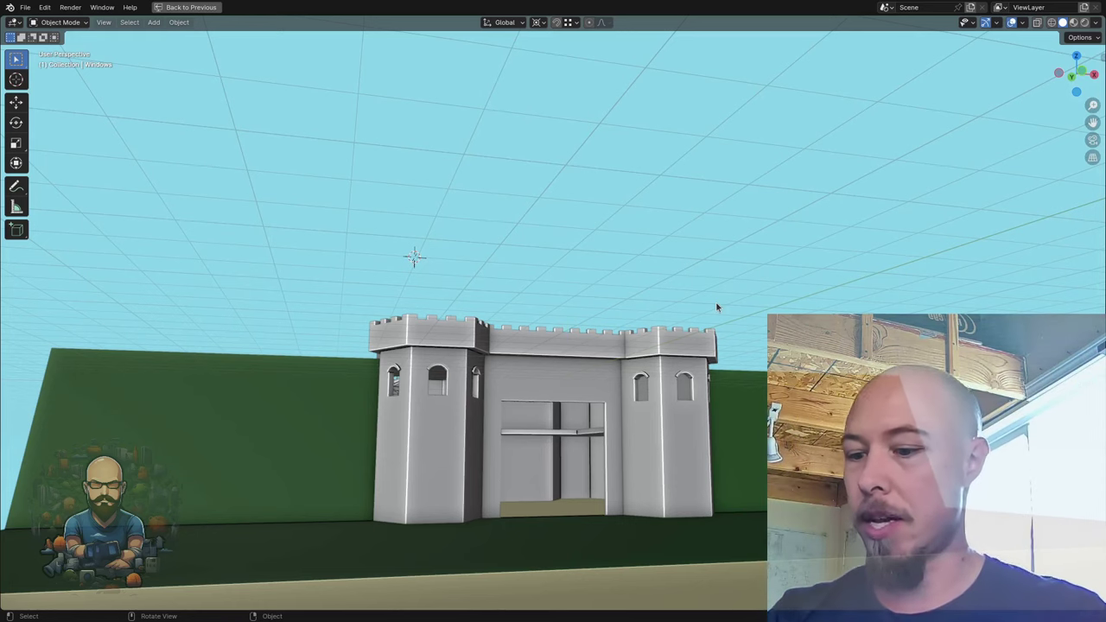
- Bring the hidden upper storeys back, select the stair tower and examine its placement relative to the roofs
key("alt+h")
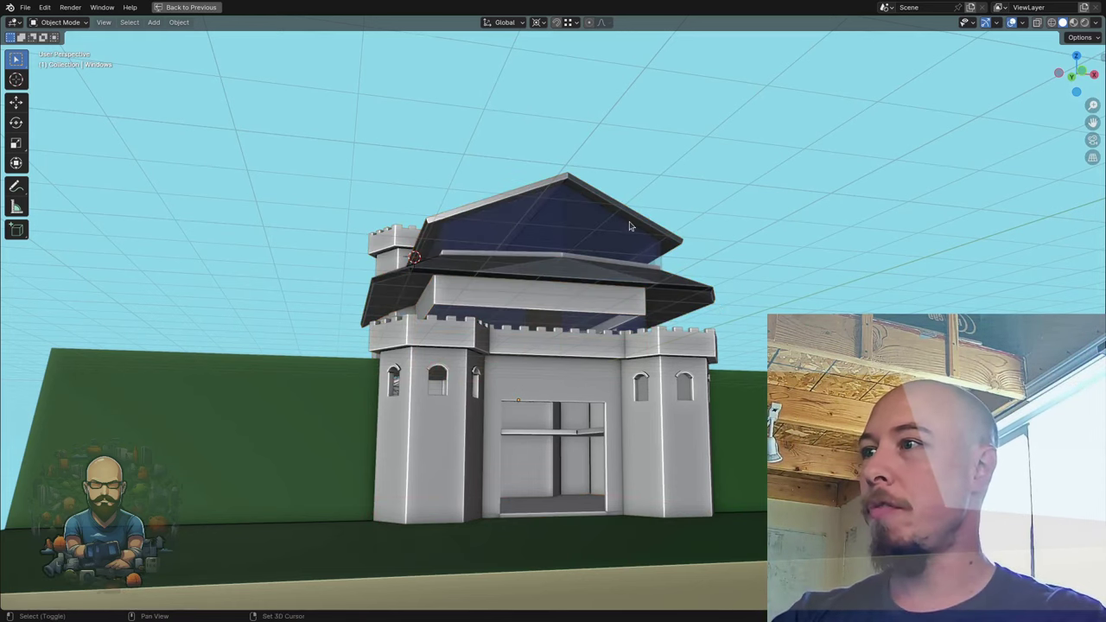
middle_click_drag(751, 239, 631, 277)
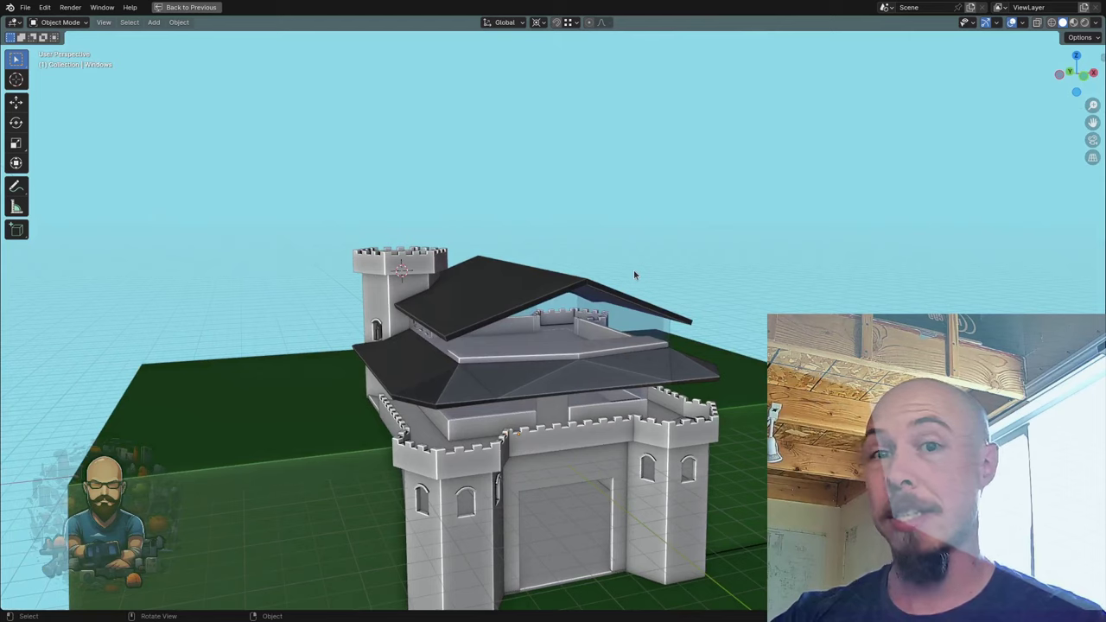
middle_click_drag(503, 308, 407, 296)
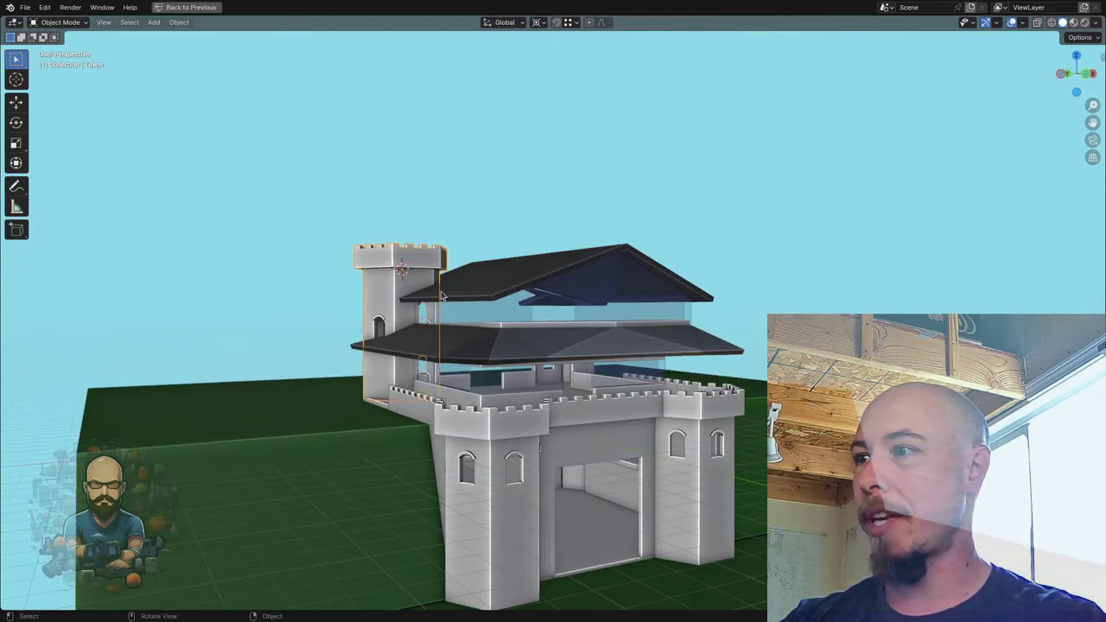
middle_click_drag(568, 294, 556, 299)
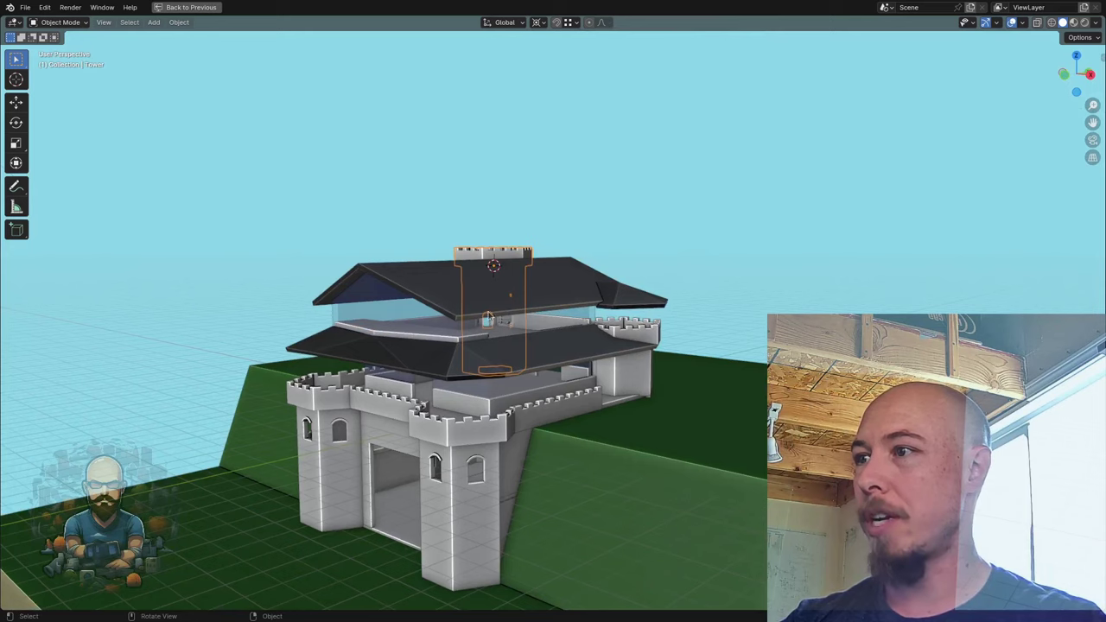
middle_click_drag(489, 318, 346, 276)
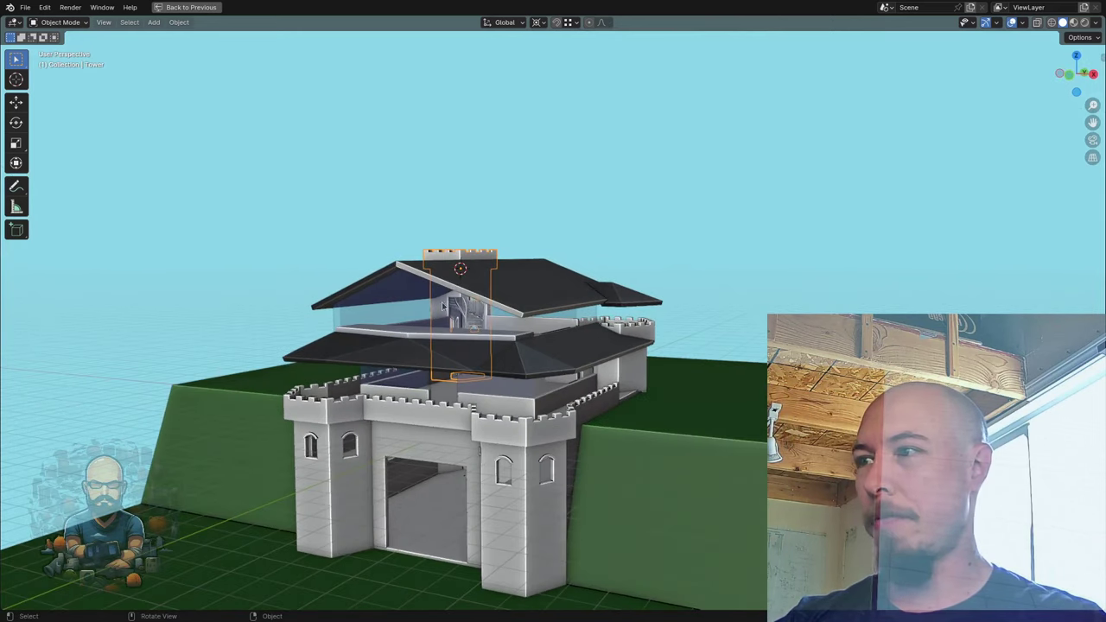
middle_click_drag(414, 300, 467, 297)
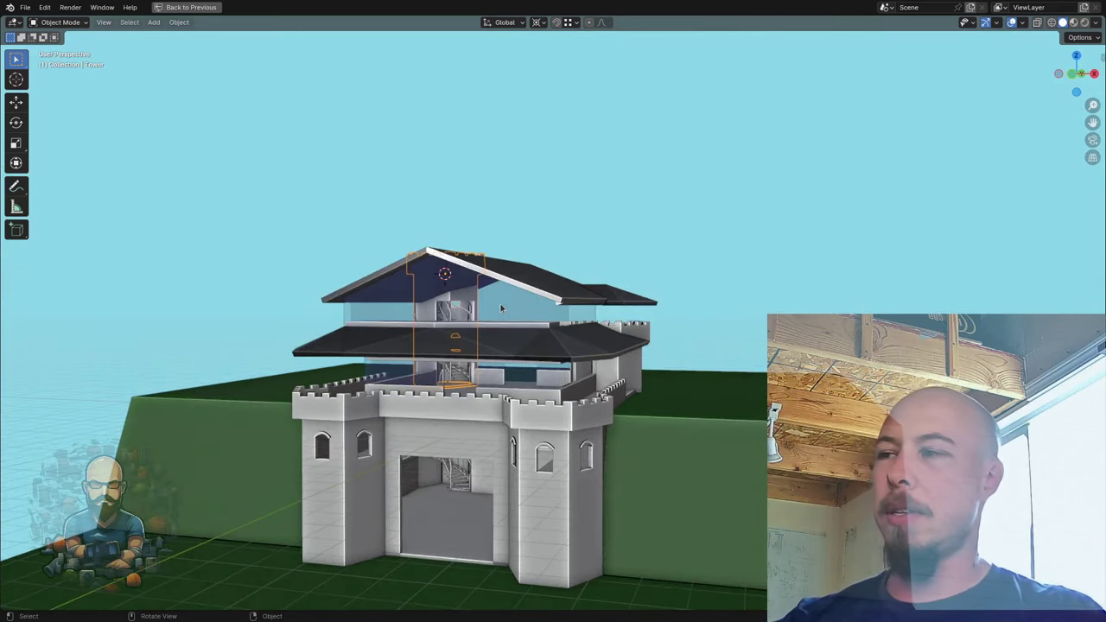
middle_click_drag(470, 309, 678, 269)
middle_click_drag(609, 323, 579, 318)
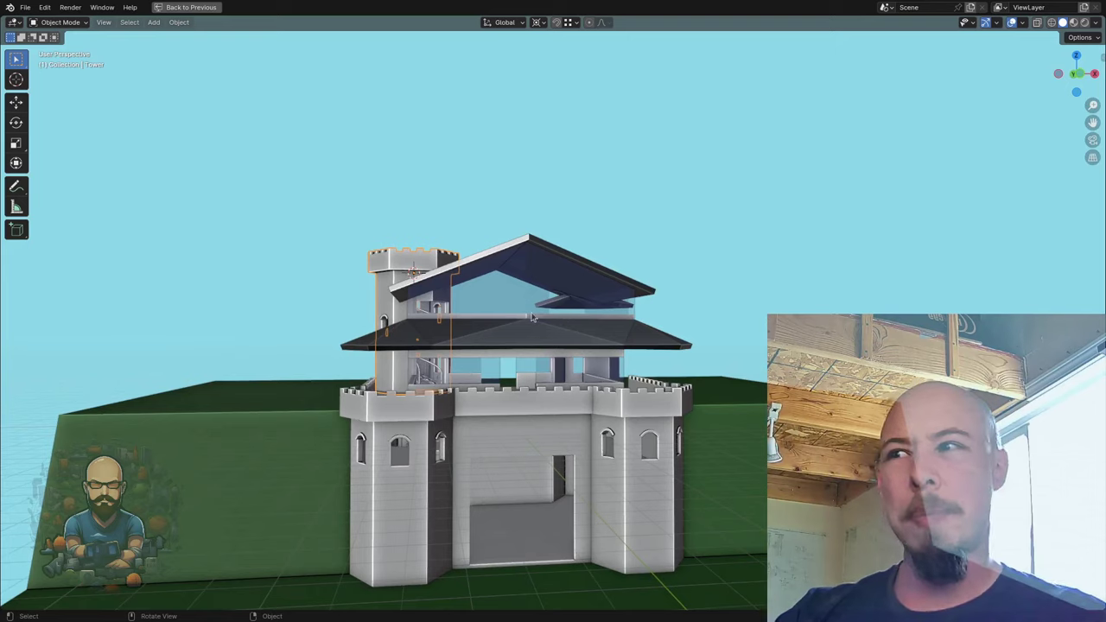
- Examine how the stair tower meets the roofs from the front, side and rear, and deselect it
middle_click_drag(532, 318, 596, 303)
middle_click_drag(685, 296, 620, 301)
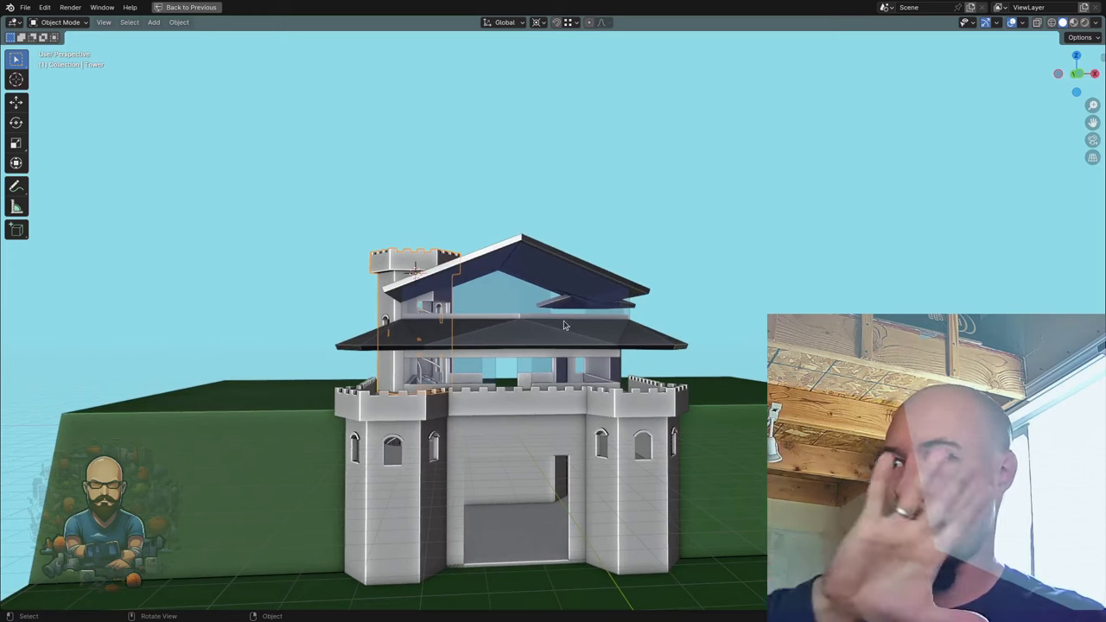
middle_click_drag(563, 322, 480, 263)
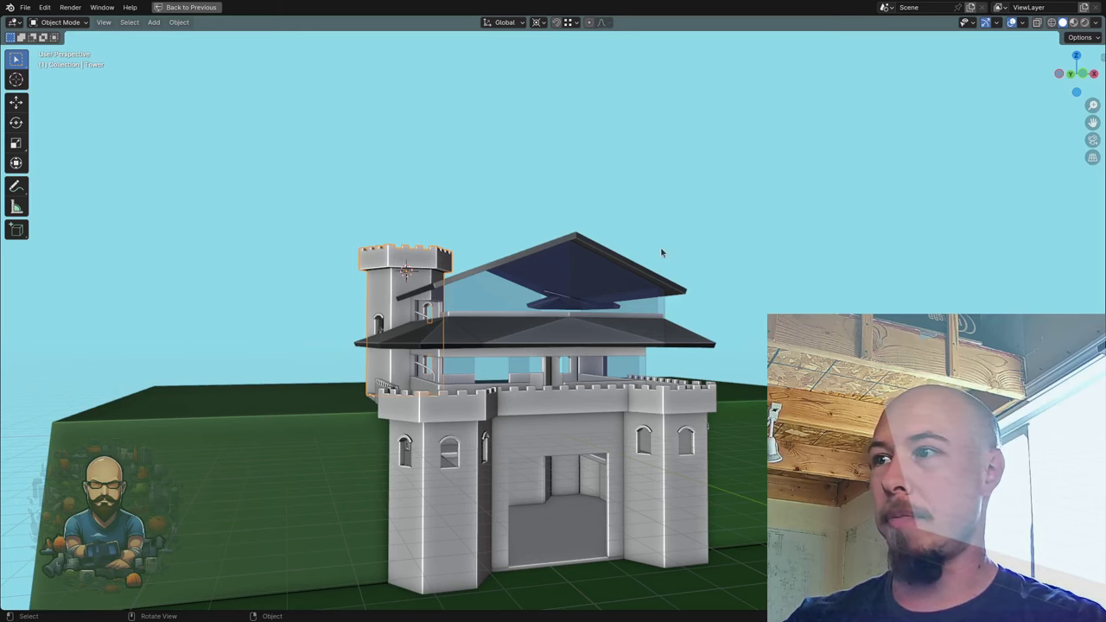
middle_click_drag(627, 271, 865, 311)
scroll(662, 342, "up", 3)
middle_click_drag(490, 327, 630, 356)
scroll(630, 356, "up", 3)
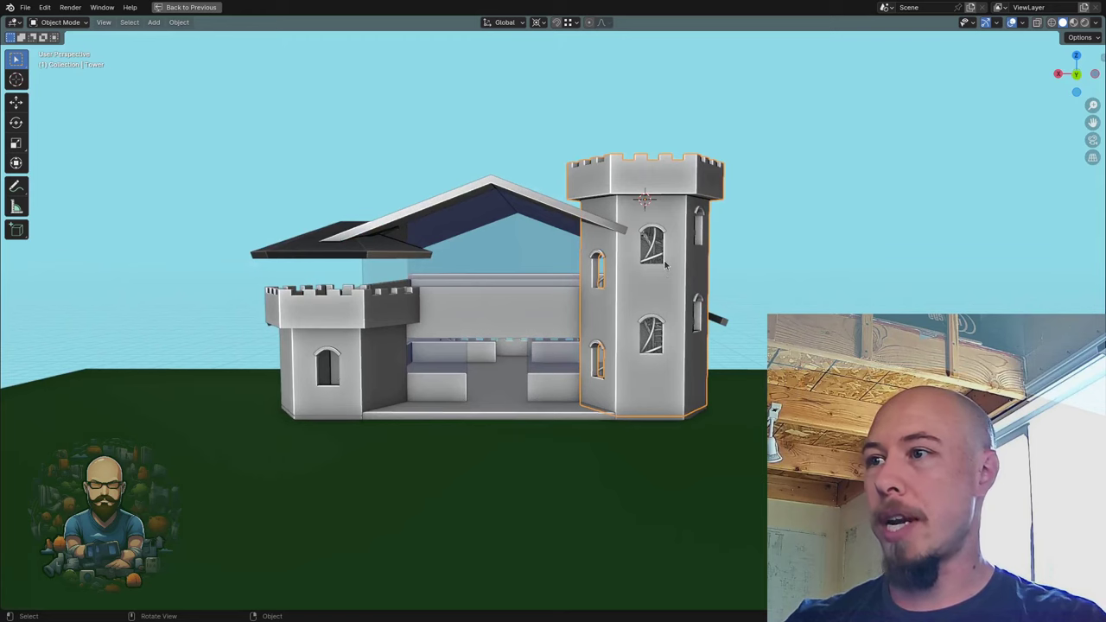
middle_click_drag(670, 292, 664, 298)
left_click(786, 267)
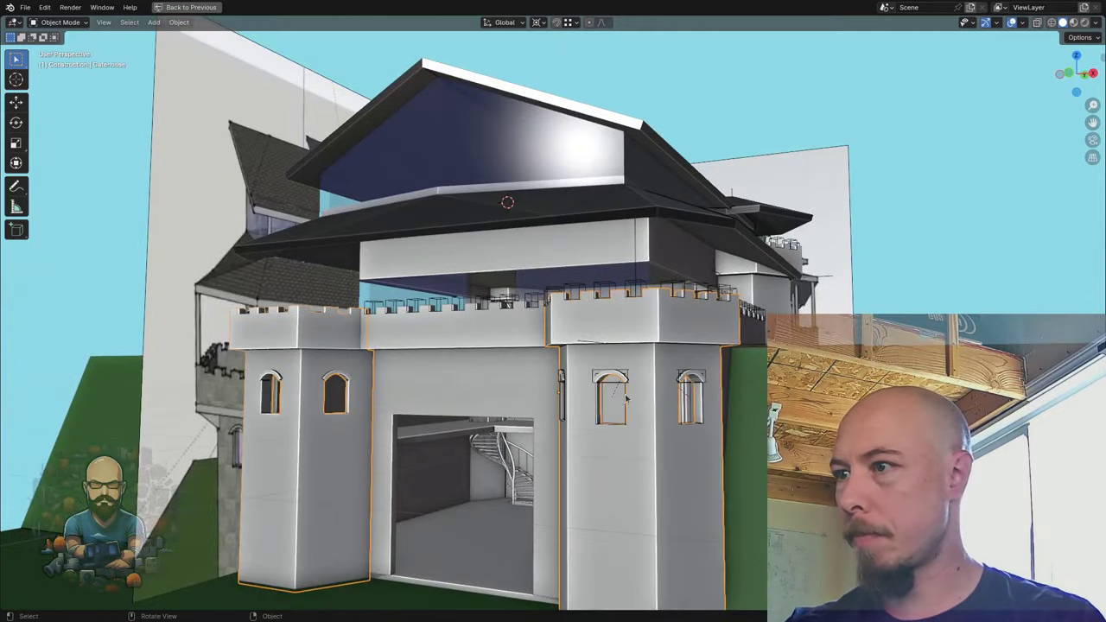
- Narrow the castle windows and their arches by scaling the shared window geometry along the X axis
key("Tab")
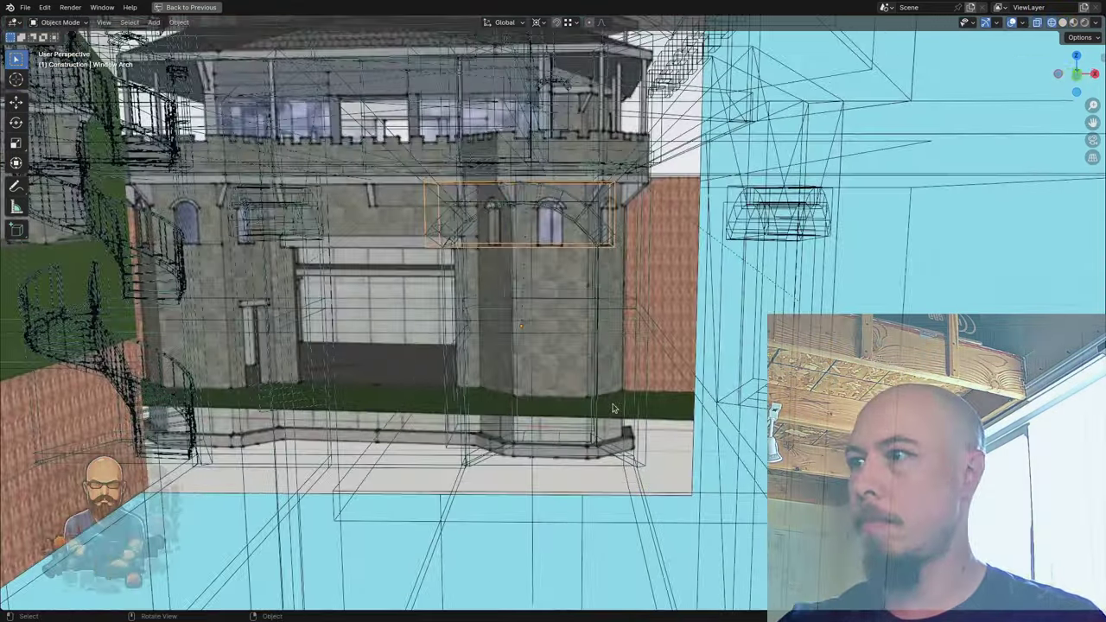
key("period")
key("s")
key("x")
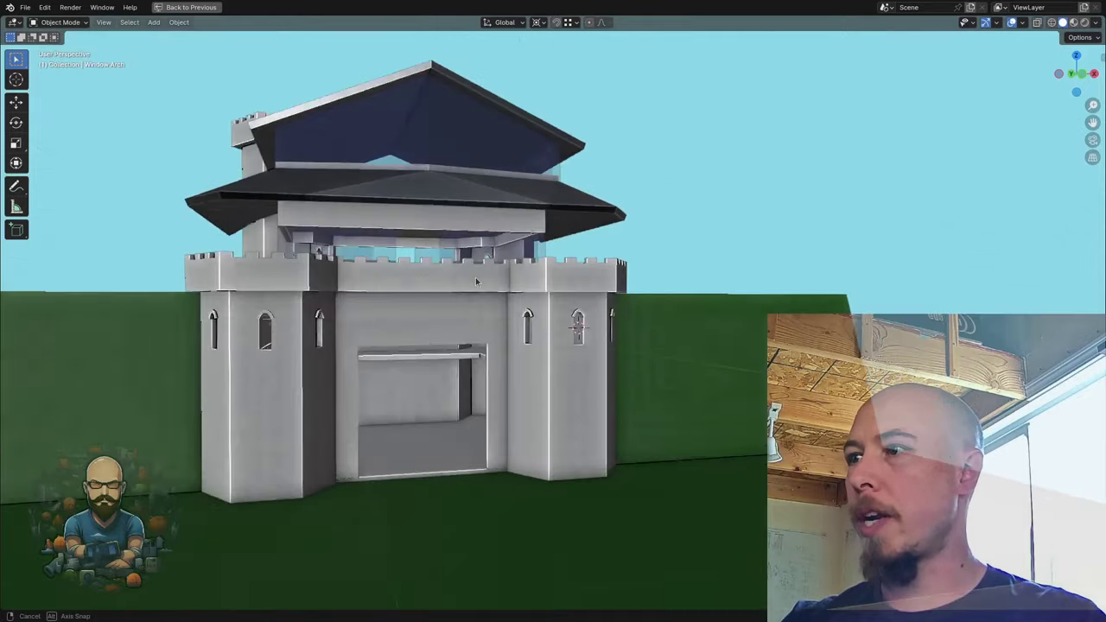
- Review the narrowed windows on the gatehouse and towers from the rear, front and sides of the building
middle_click_drag(476, 281, 725, 248)
scroll(634, 292, "up", 2)
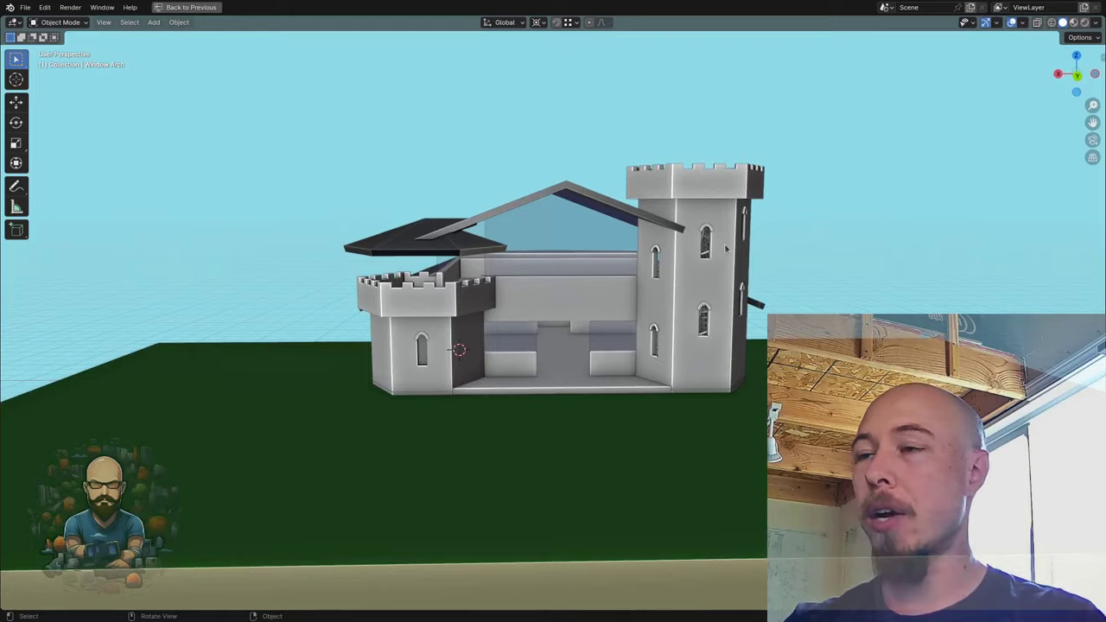
middle_click_drag(639, 318, 687, 294)
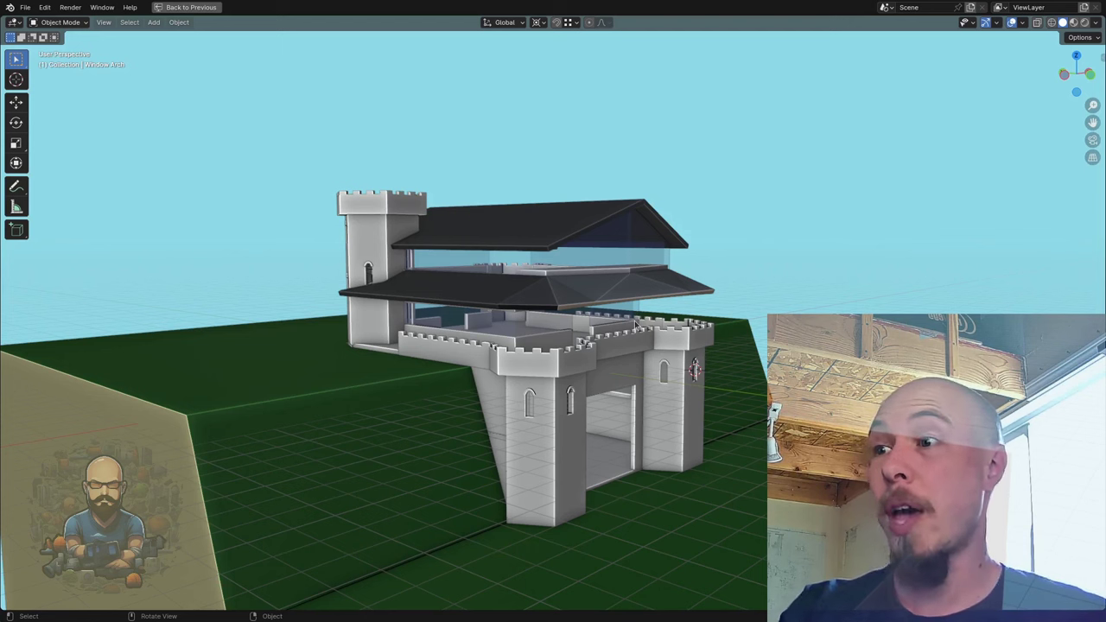
middle_click_drag(577, 308, 592, 310)
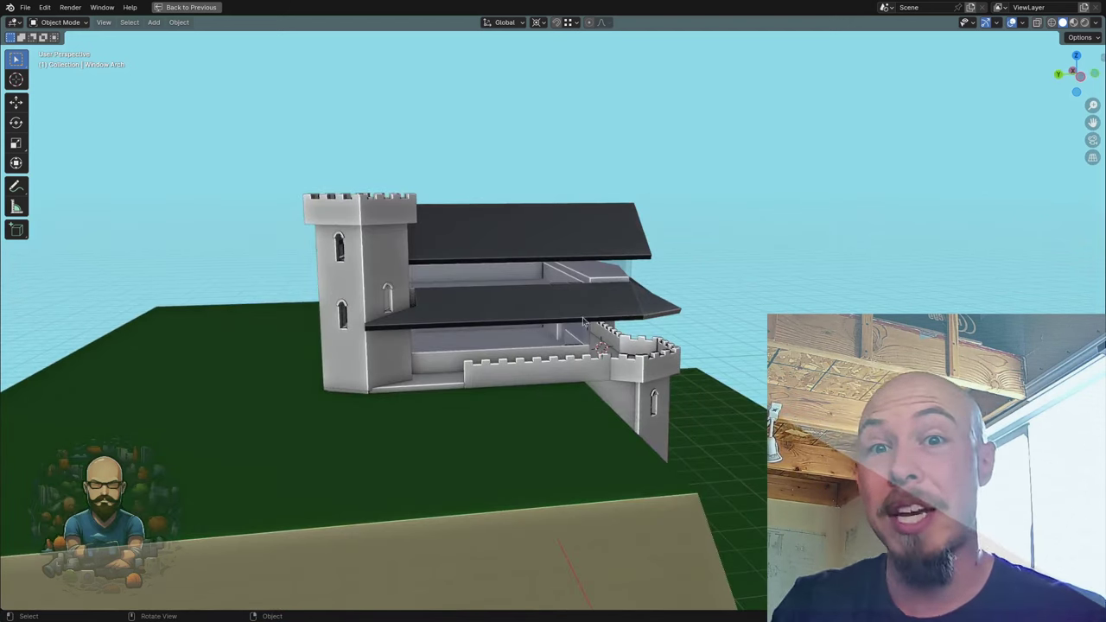
middle_click_drag(534, 322, 553, 345)
scroll(514, 316, "up", 3)
scroll(605, 319, "up", 5)
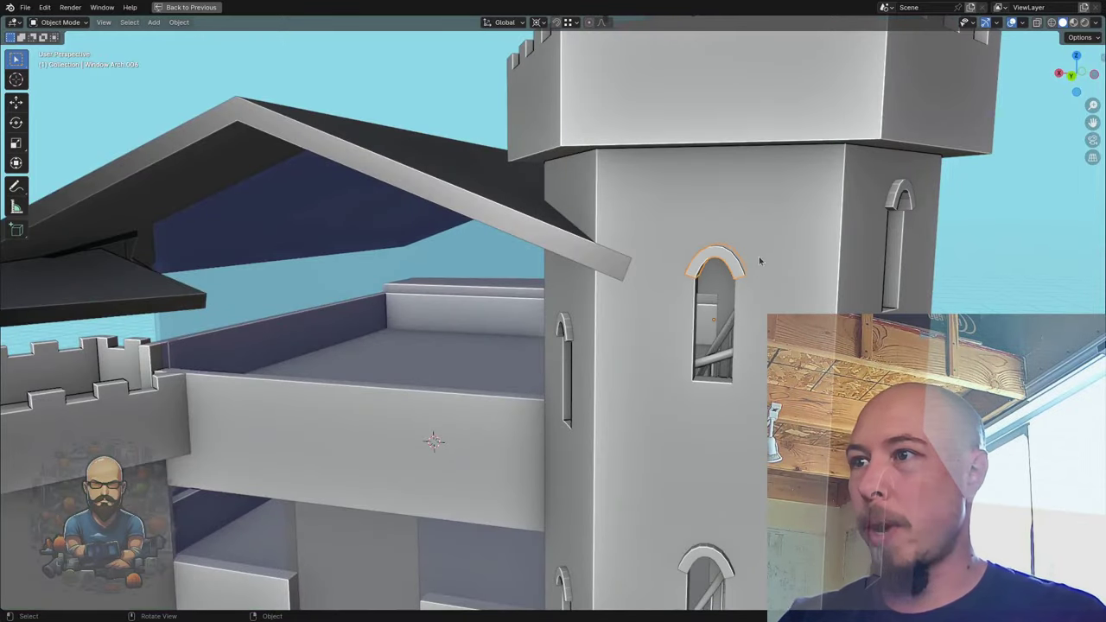
- Examine the arch over the stair tower's upper window up close and in relation to the whole tower
middle_click_drag(760, 261, 791, 270)
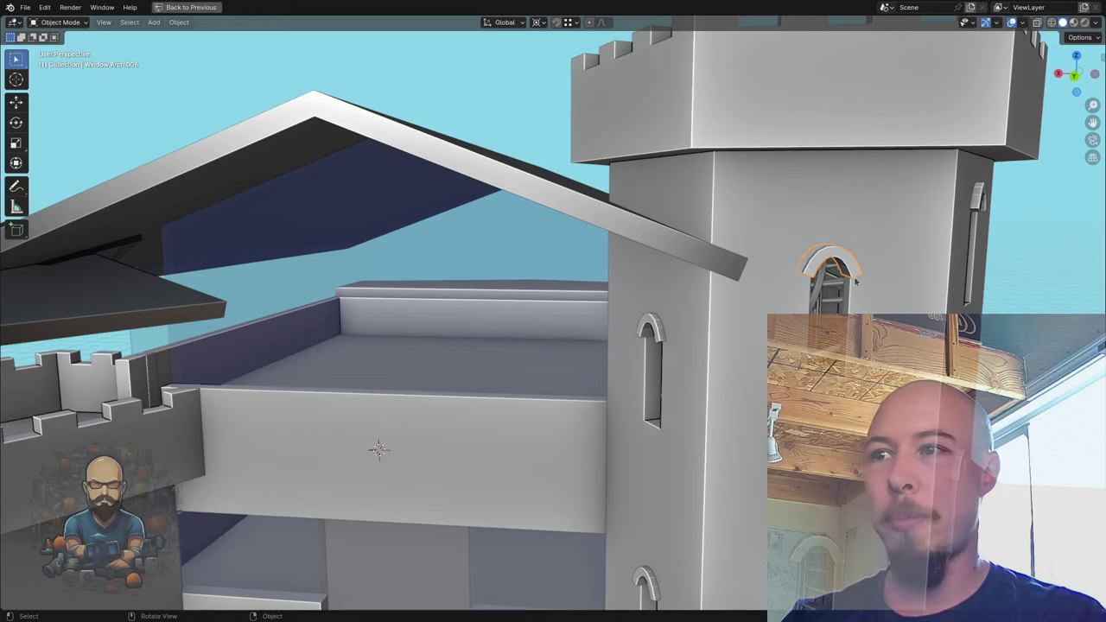
middle_click_drag(872, 284, 675, 312)
key("KP_Decimal")
scroll(829, 277, "down", 8)
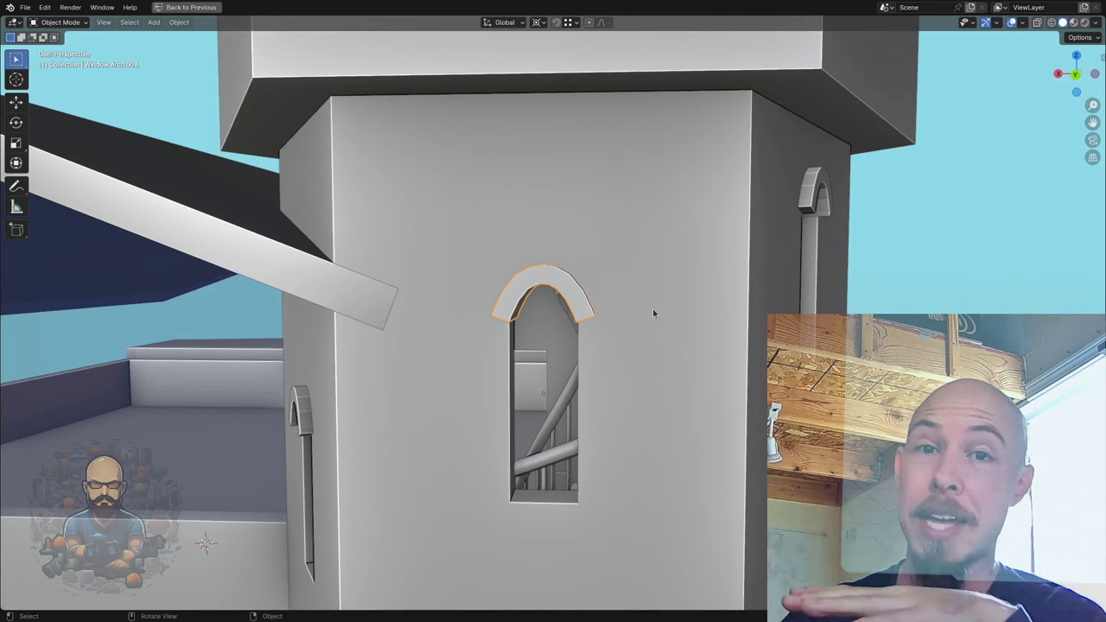
scroll(652, 313, "down", 5)
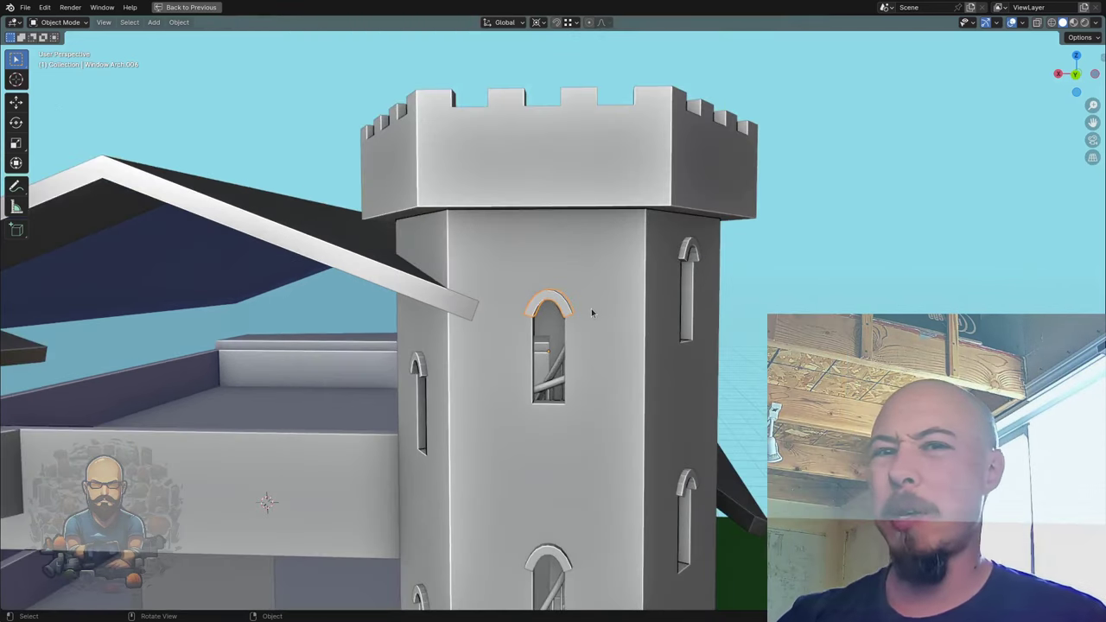
scroll(576, 319, "up", 2)
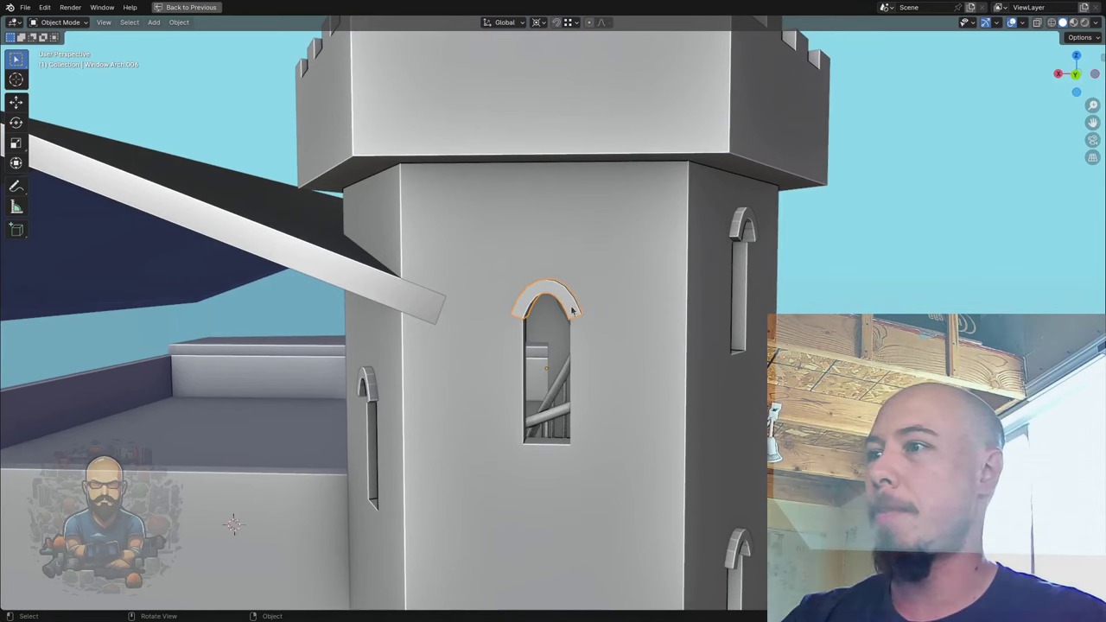
- Reshape the tower window's rounded arch into a pointed Gothic arch by stretching its upper vertices along the Z axis
middle_click_drag(583, 301, 554, 303)
key("Tab")
key("shift+z")
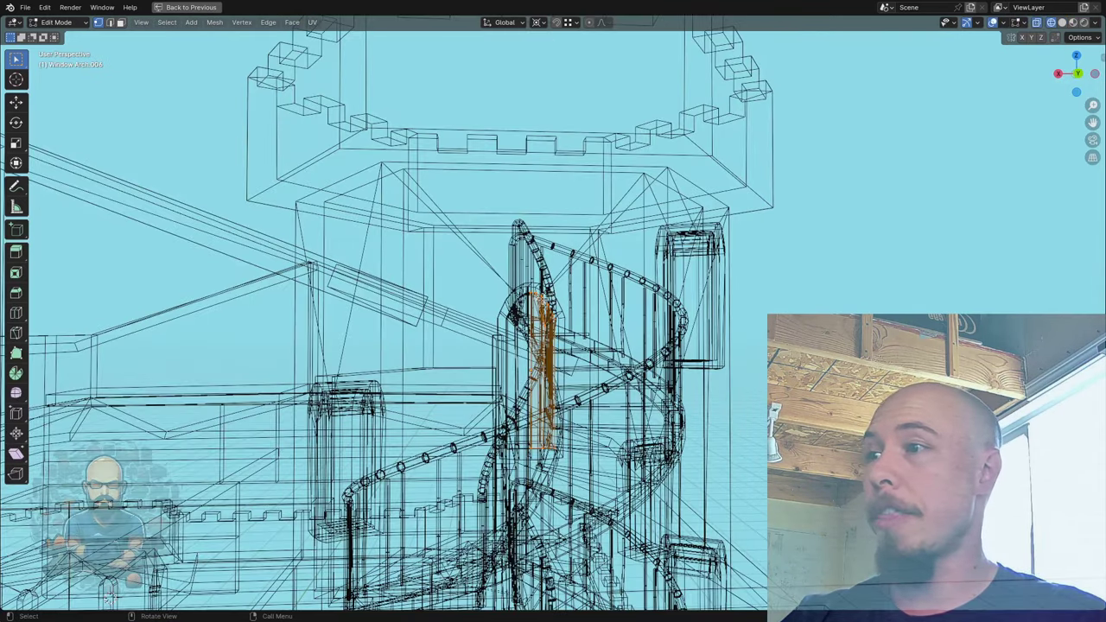
key("b")
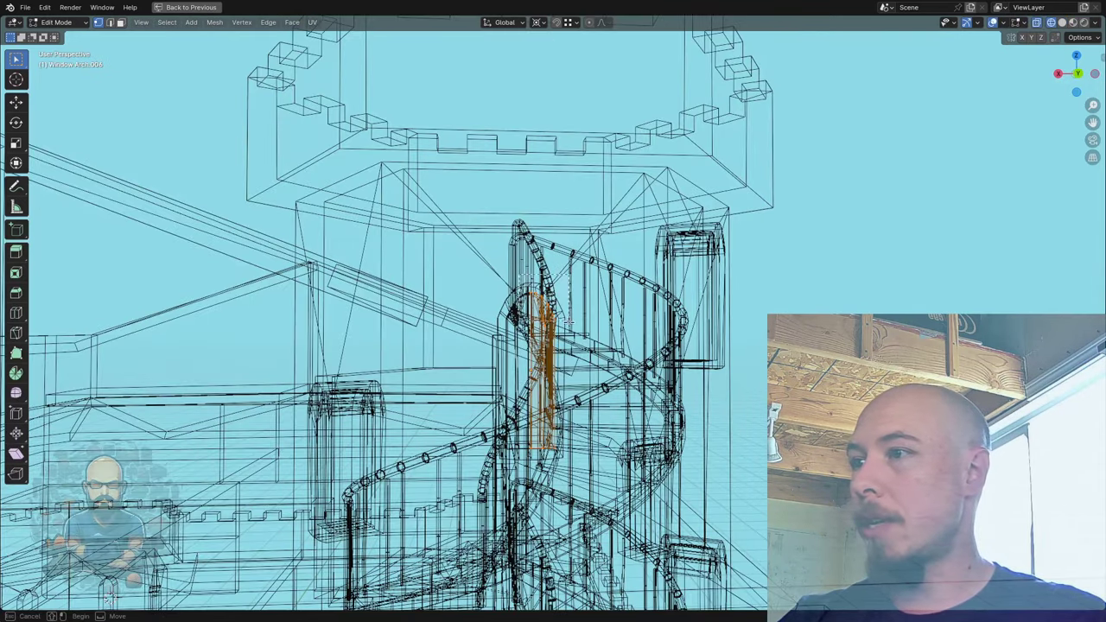
left_click_drag(567, 321, 522, 292)
middle_click_drag(657, 319, 649, 325)
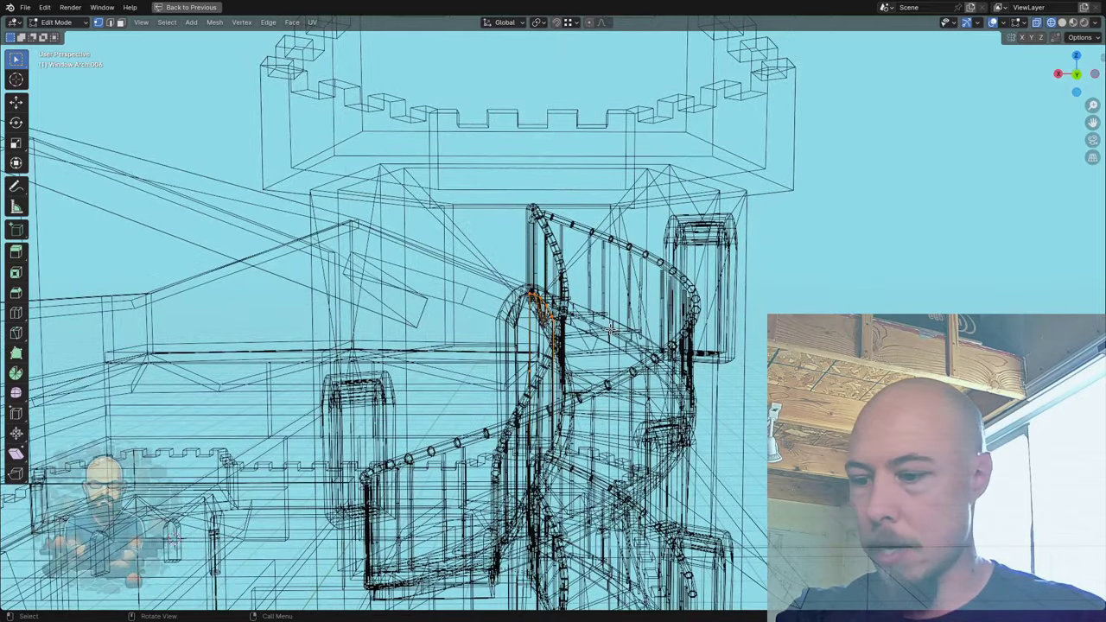
key("s")
key("z")
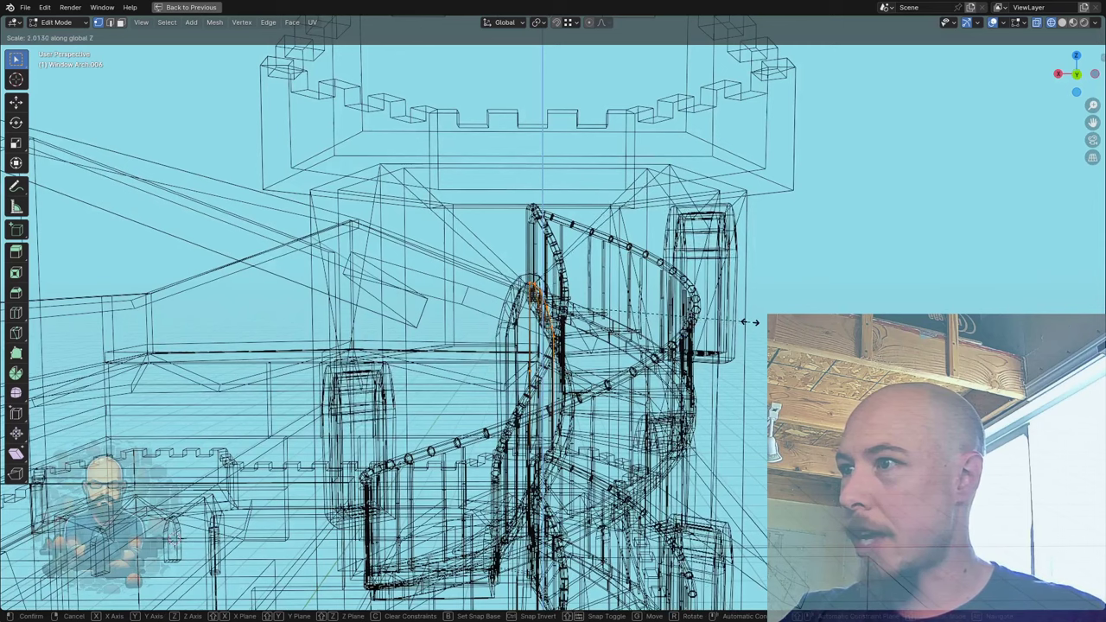
key("g")
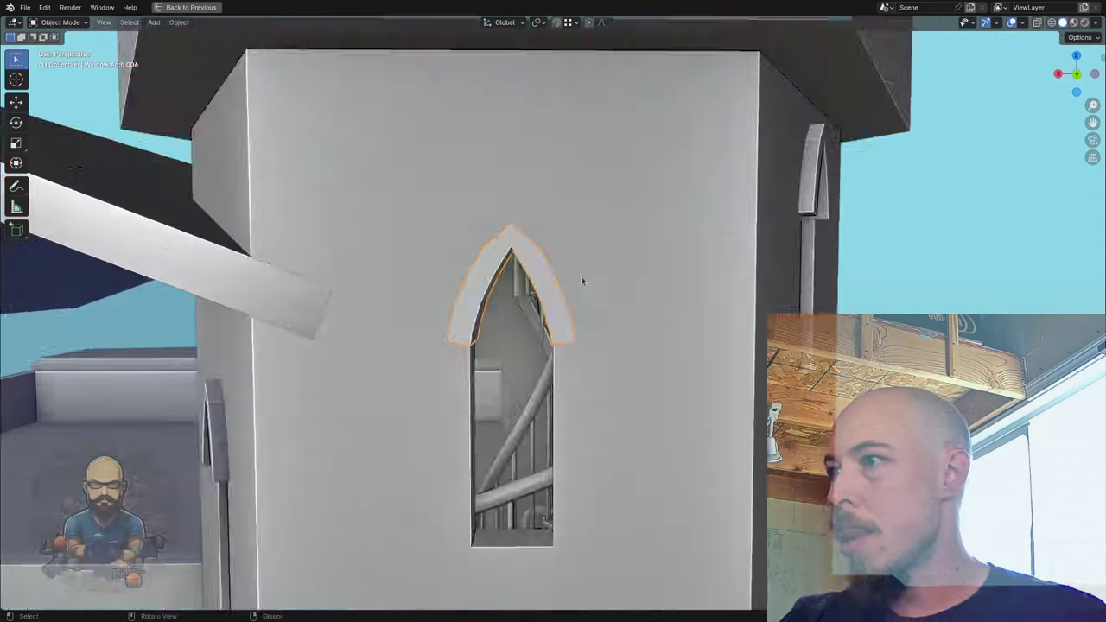
- Extend the pointed arch trim down the sides and across the sill of the tower windows, and select the linked windows
scroll(583, 281, "down", 5)
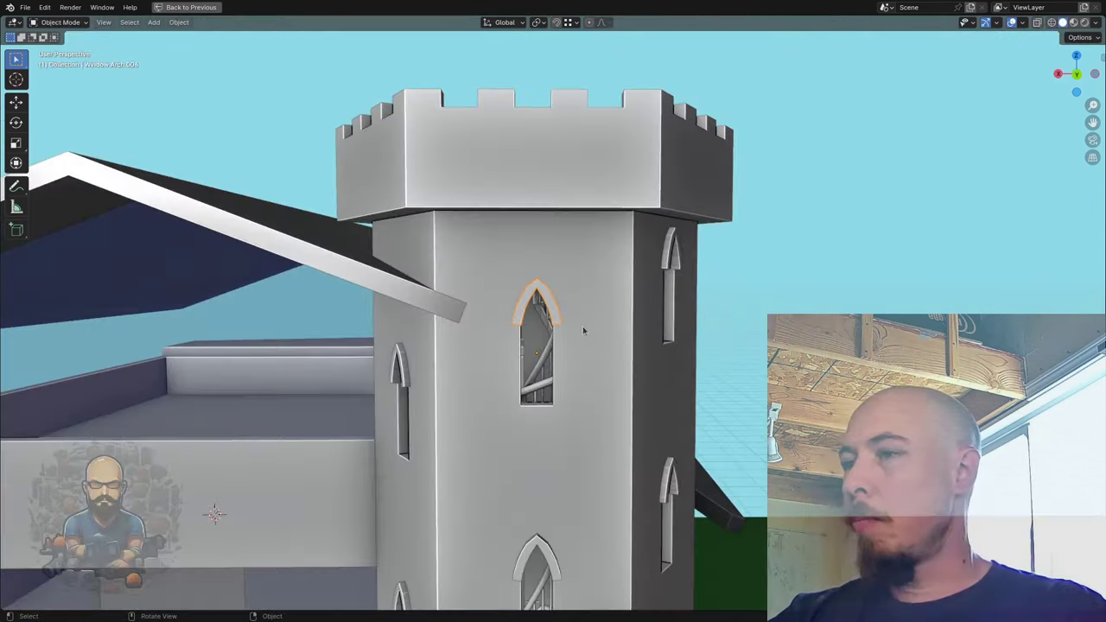
left_click(782, 289)
scroll(760, 294, "down", 5)
middle_click_drag(748, 300, 687, 303)
scroll(687, 302, "down", 1)
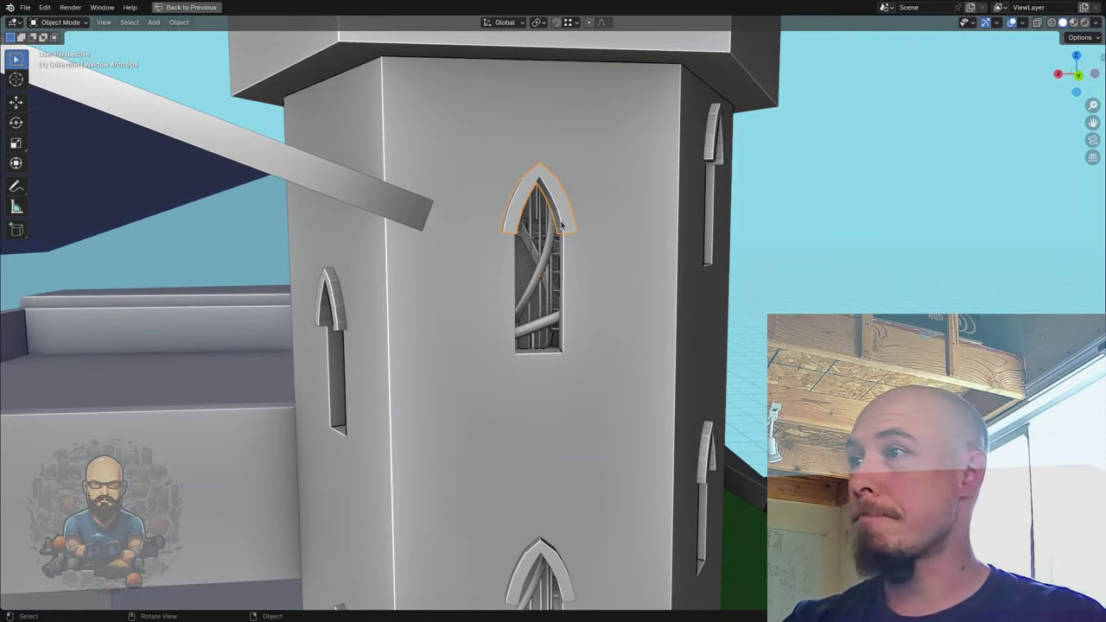
key("Tab")
key("alt+z")
key("ctrl+space")
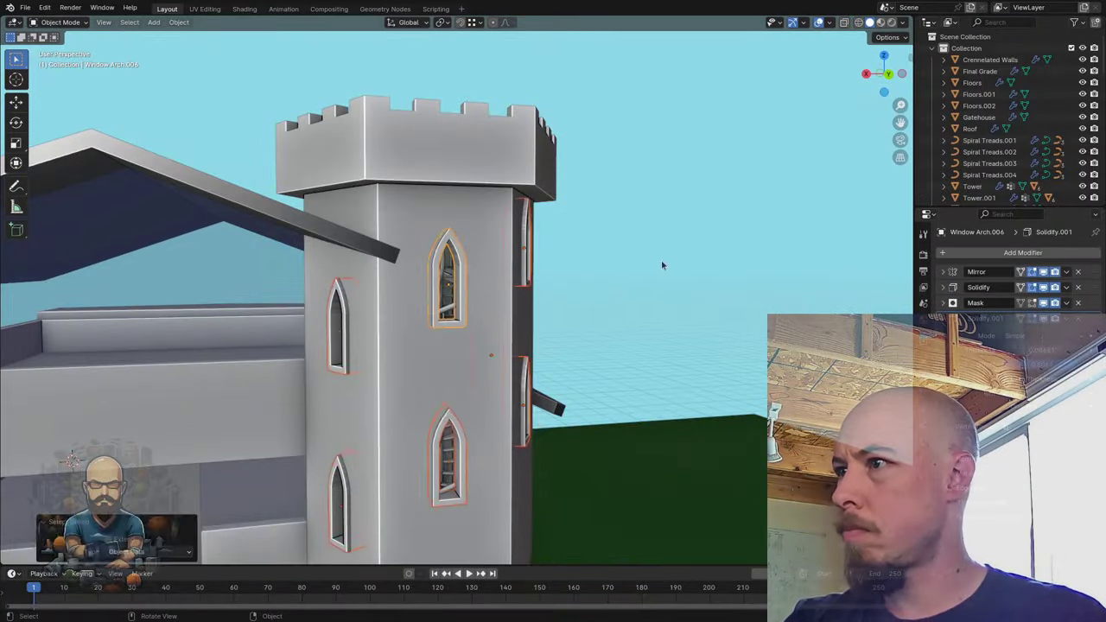
- Examine the full frames around the stair tower's pointed windows from several angles and at close range
middle_click_drag(662, 265, 553, 312)
scroll(537, 298, "down", 5)
scroll(537, 298, "down", 3)
scroll(491, 310, "up", 6)
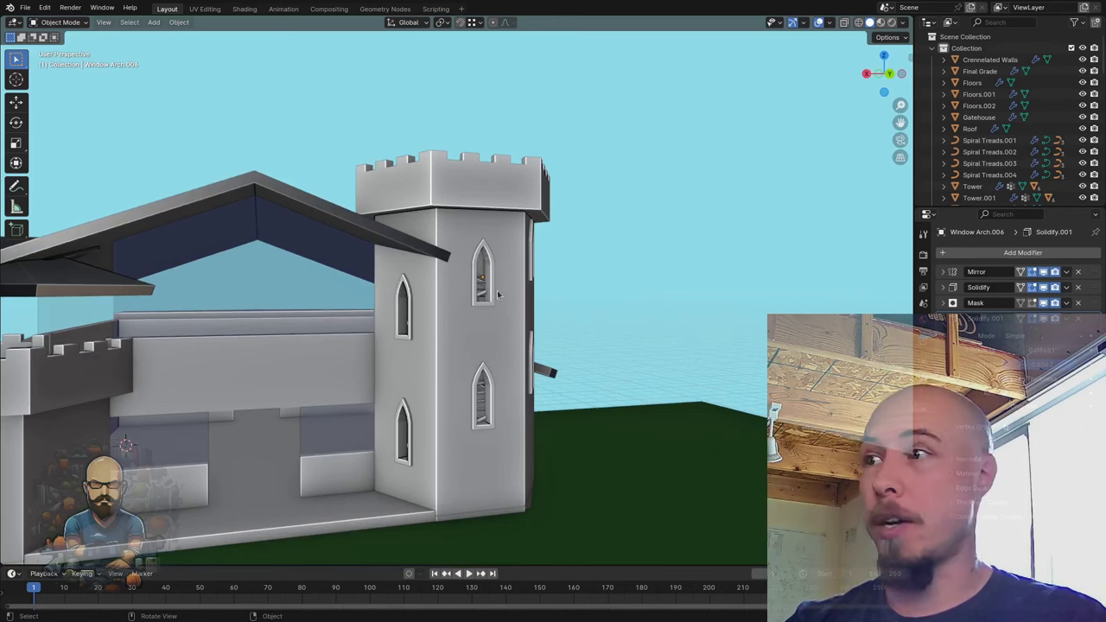
scroll(498, 295, "up", 3)
middle_click_drag(561, 291, 474, 310)
scroll(484, 337, "up", 3)
middle_click_drag(539, 344, 554, 346)
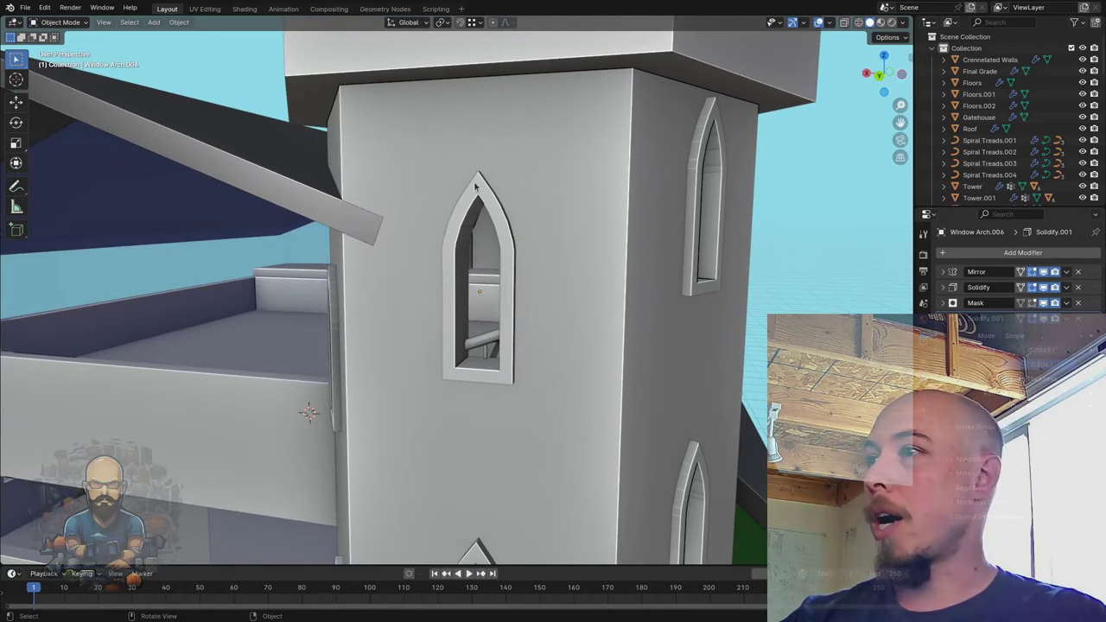
- Compare the pointed windows on the stair tower and the short tower within the overall rear view of the building
scroll(526, 244, "down", 5)
mouse_move(529, 250)
middle_mouse_down()
mouse_move(577, 290)
mouse_move(616, 290)
mouse_move(557, 313)
mouse_move(522, 263)
middle_mouse_up()
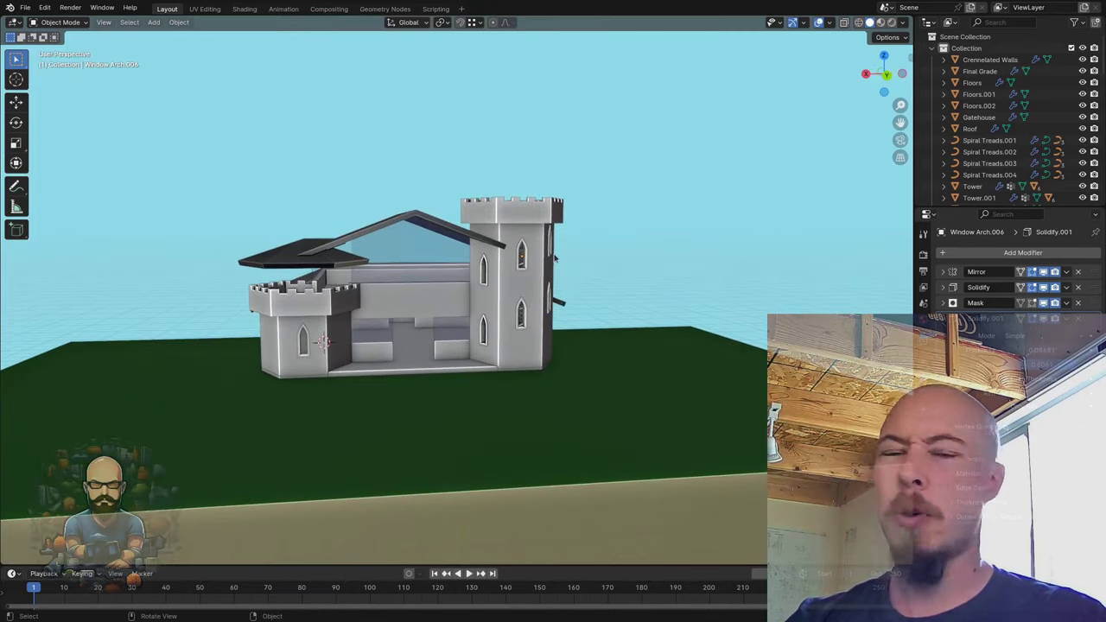
scroll(546, 251, "up", 6)
middle_click_drag(667, 185, 452, 297)
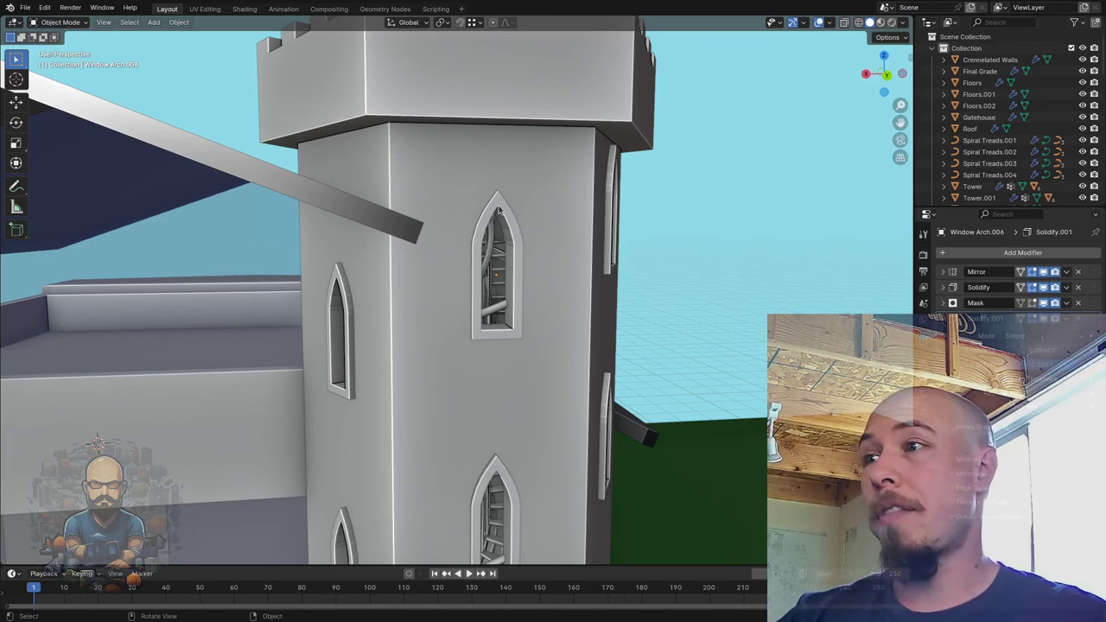
scroll(537, 272, "down", 8)
middle_click_drag(537, 272, 494, 299)
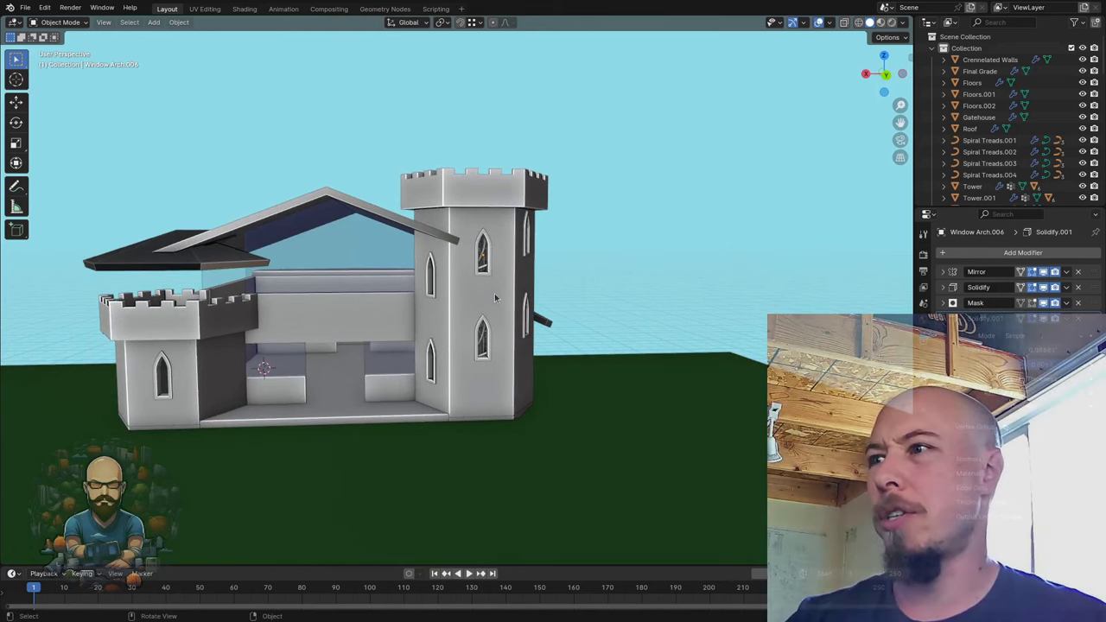
middle_click_drag(536, 279, 453, 271)
middle_click_drag(578, 341, 670, 341)
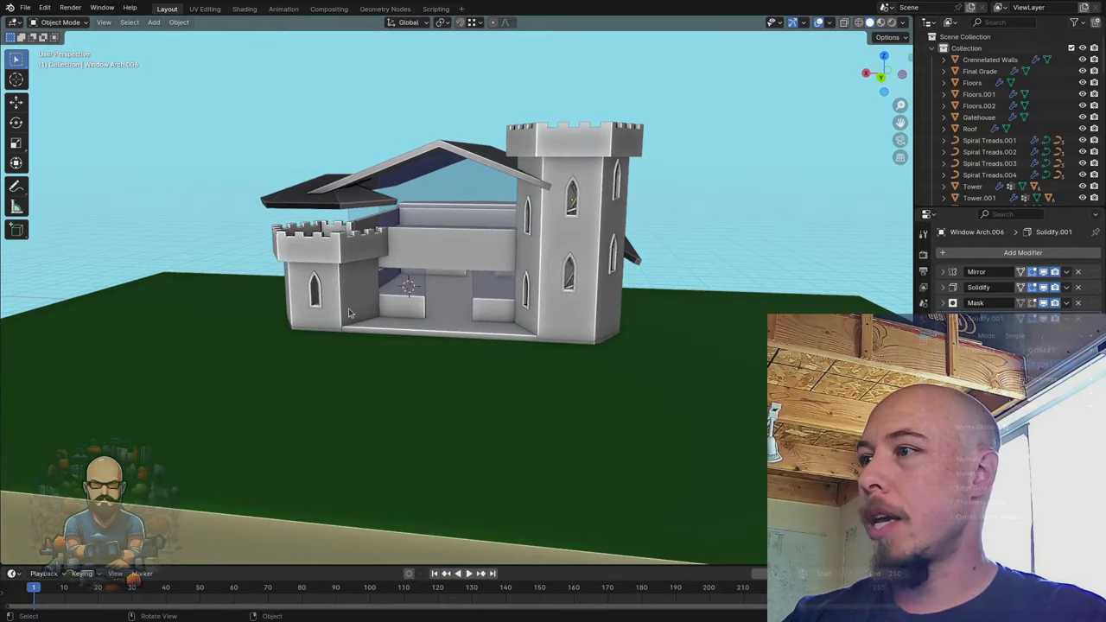
- Select the short tower at the rear and inspect its window and the side wall facing the terrace
scroll(286, 314, "up", 3)
scroll(235, 298, "up", 4)
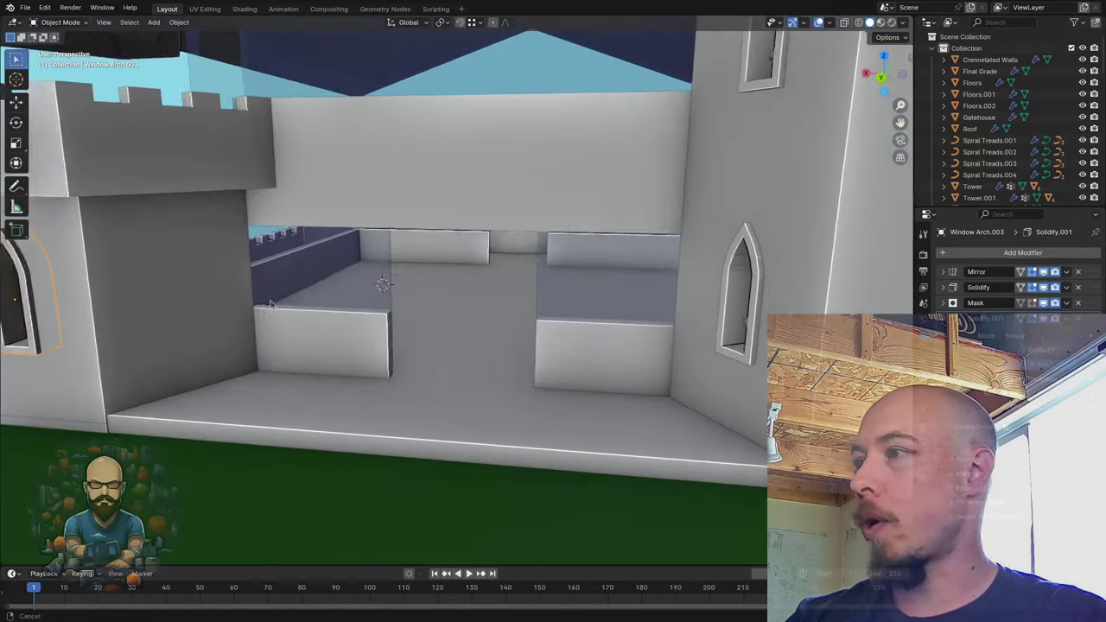
left_click(363, 293)
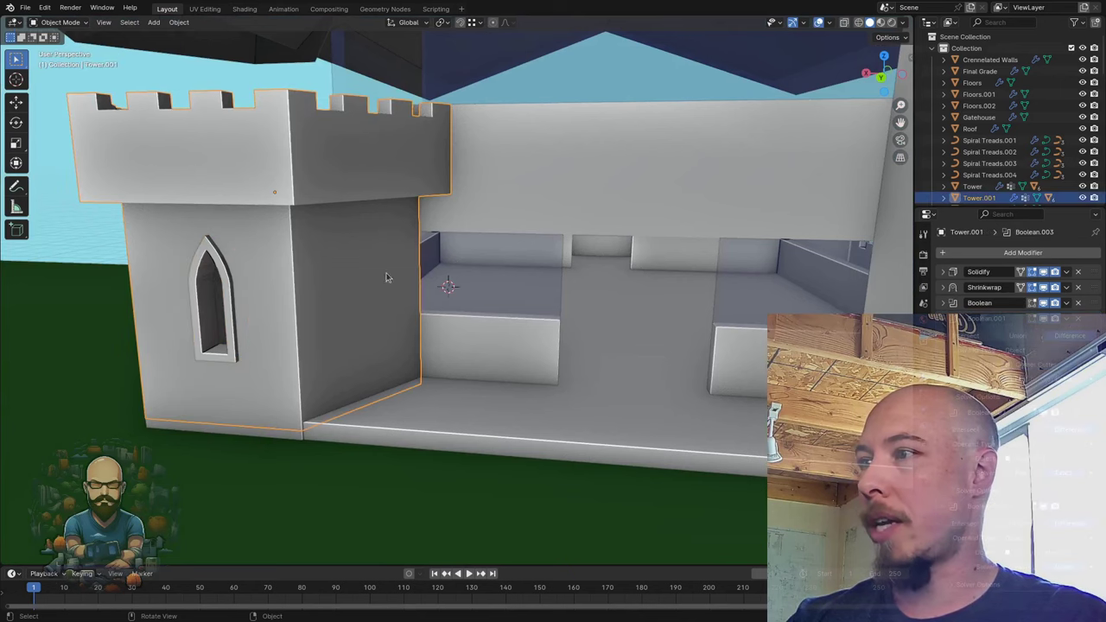
scroll(360, 303, "down", 3)
middle_click_drag(358, 308, 428, 330)
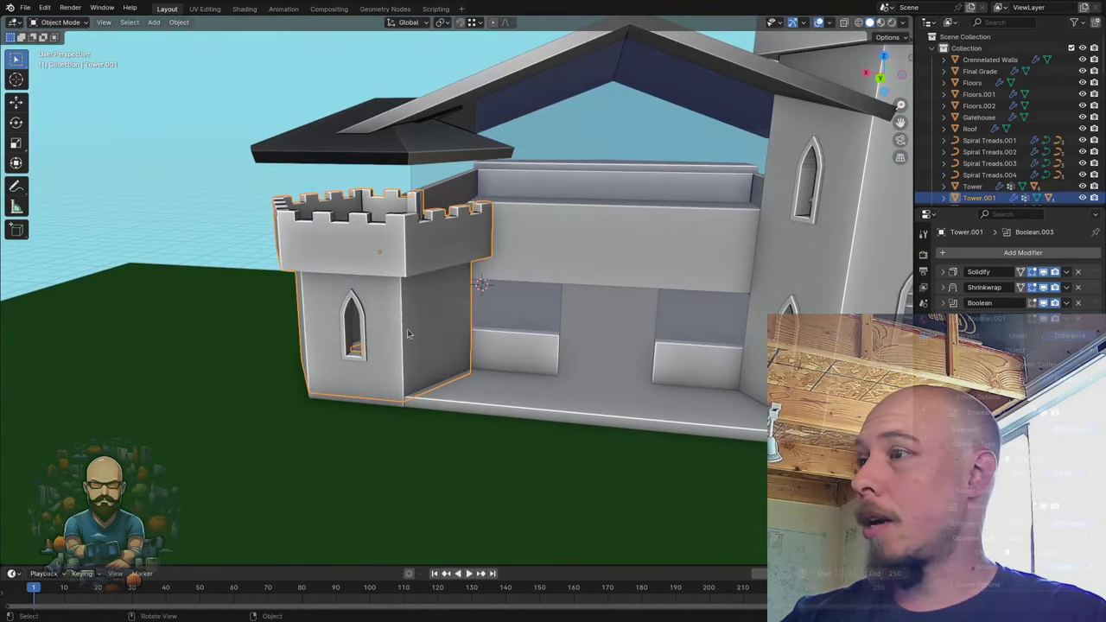
- Add copies of the pointed window with its cutter to the short tower's other faces, rotating them around the tower
scroll(721, 364, "down", 4)
middle_click_drag(741, 330, 622, 302)
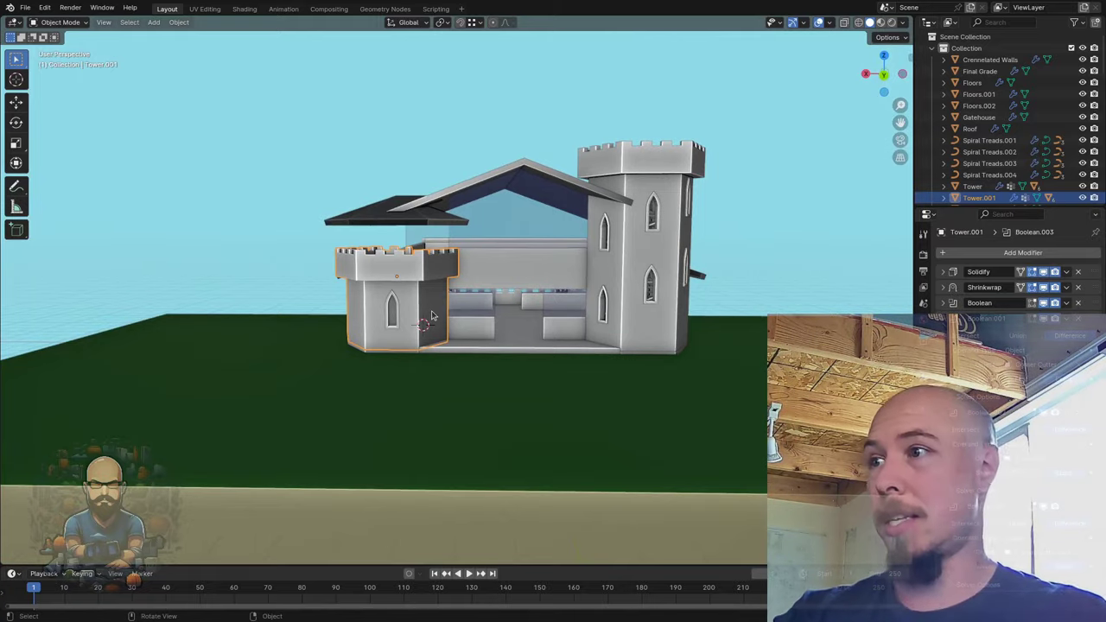
middle_click_drag(516, 313, 415, 330)
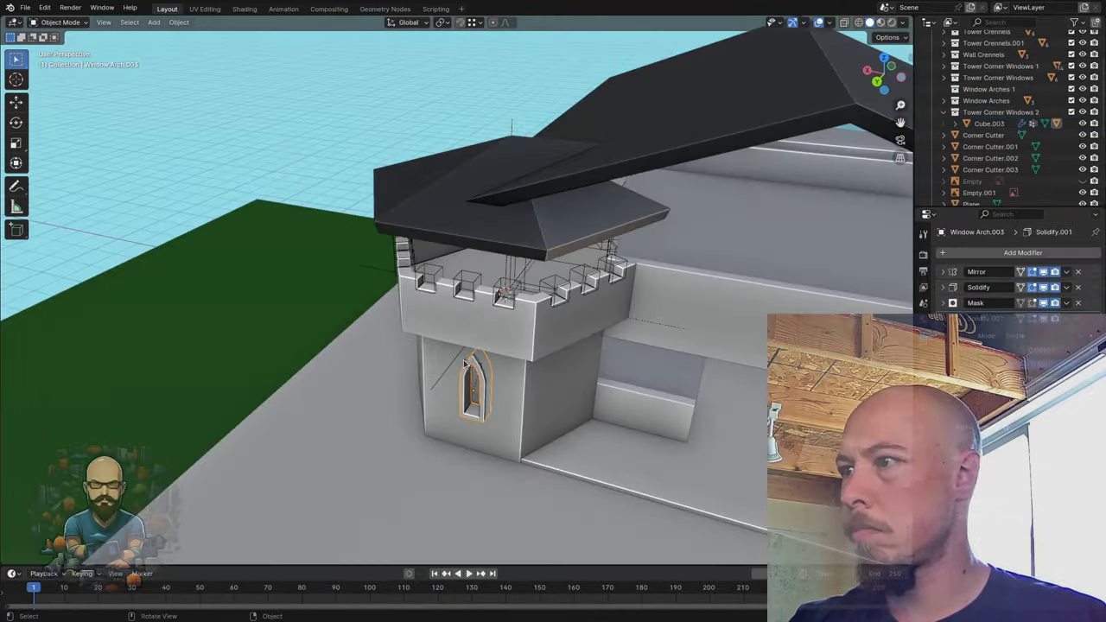
key("r")
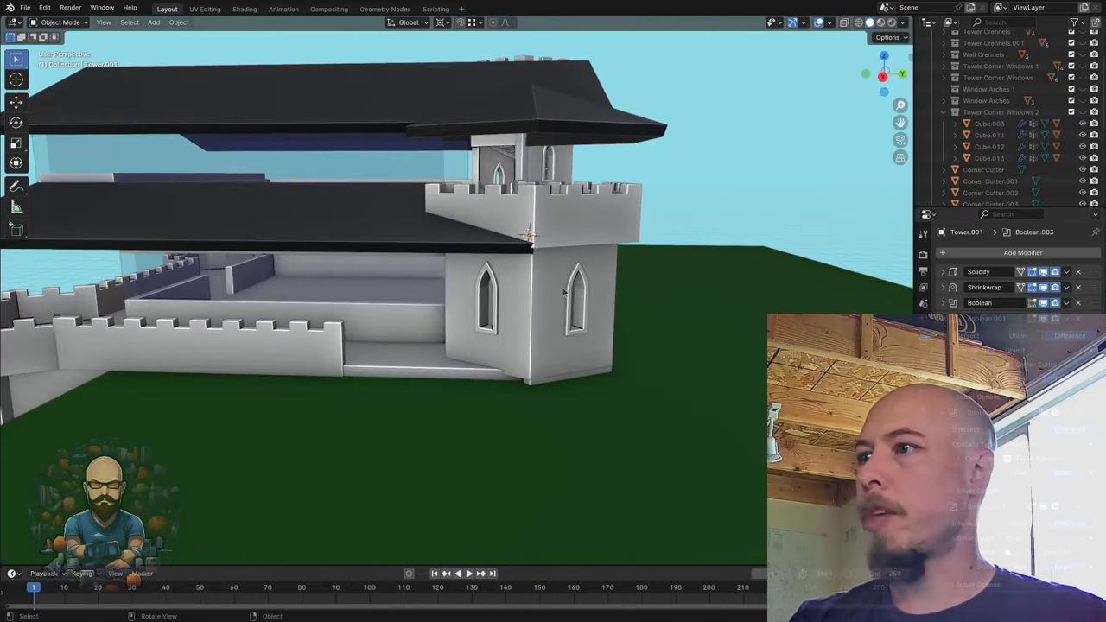
middle_click_drag(563, 288, 486, 320)
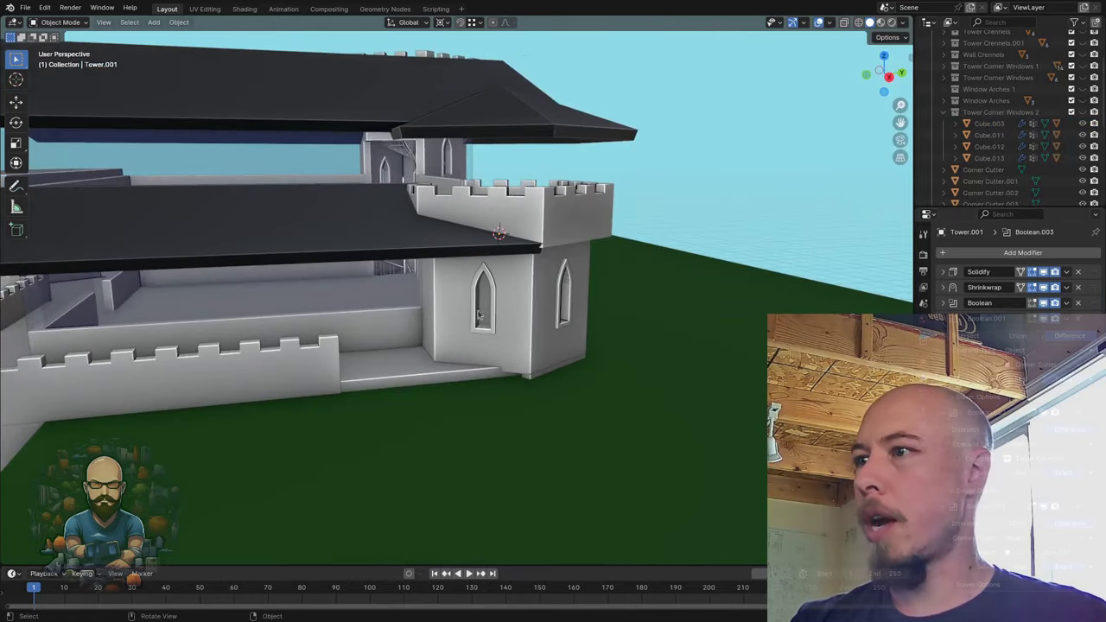
- Select the gatehouse's front wall and examine its rectangular entrance opening between the two towers from several angles
middle_click_drag(574, 292, 440, 346)
scroll(498, 374, "up", 5)
scroll(498, 375, "down", 5)
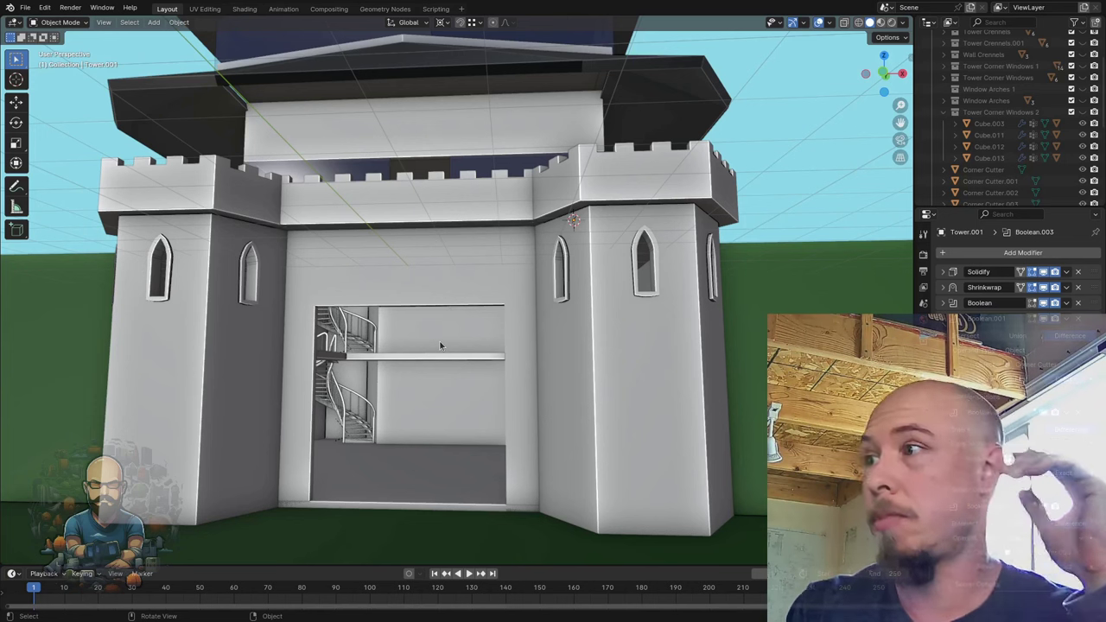
left_click(568, 257)
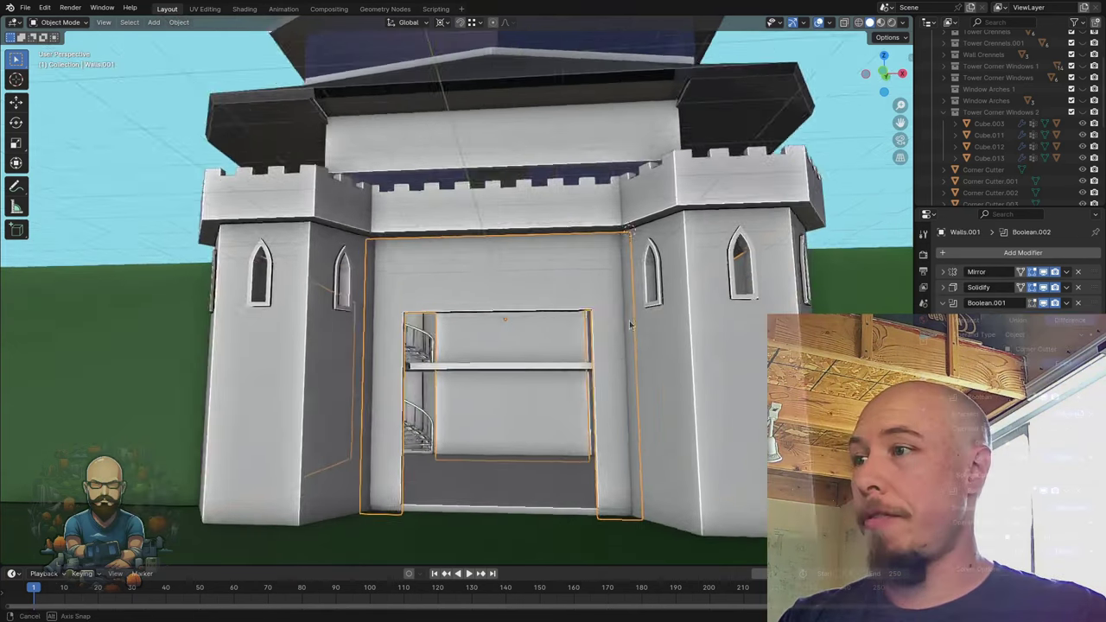
middle_click_drag(363, 337, 265, 336)
middle_click_drag(473, 344, 679, 271)
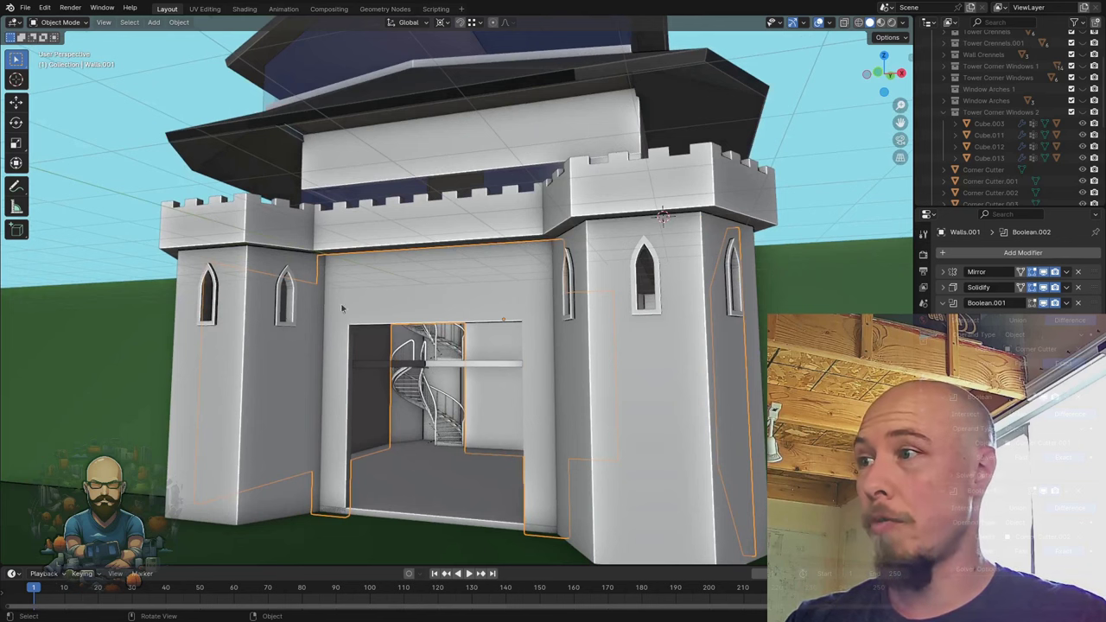
middle_click_drag(536, 355, 566, 332)
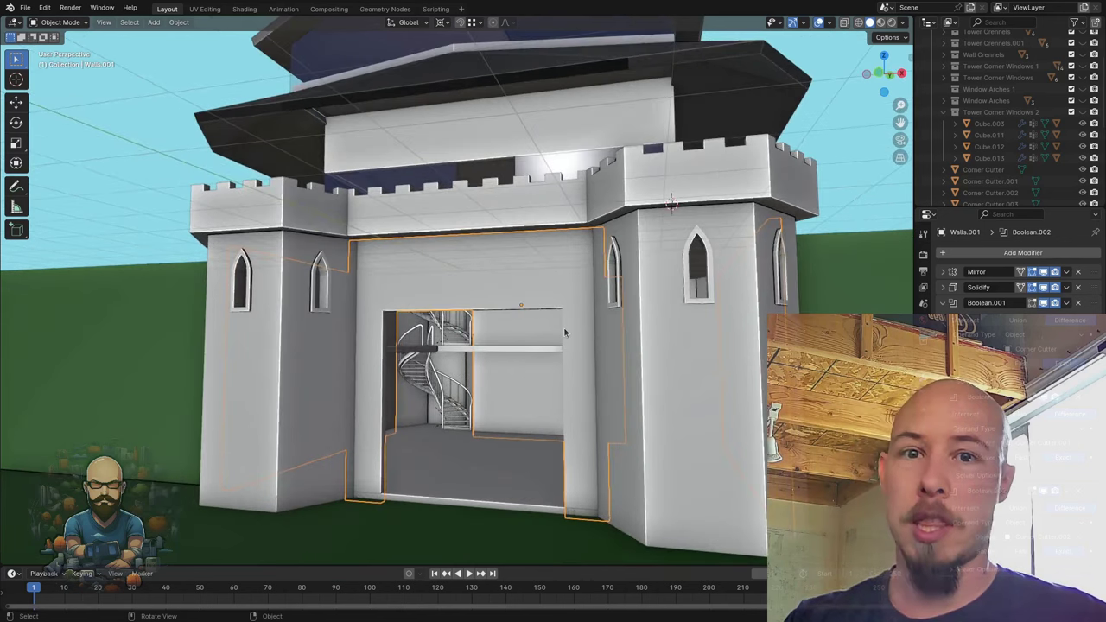
middle_click_drag(488, 346, 593, 386)
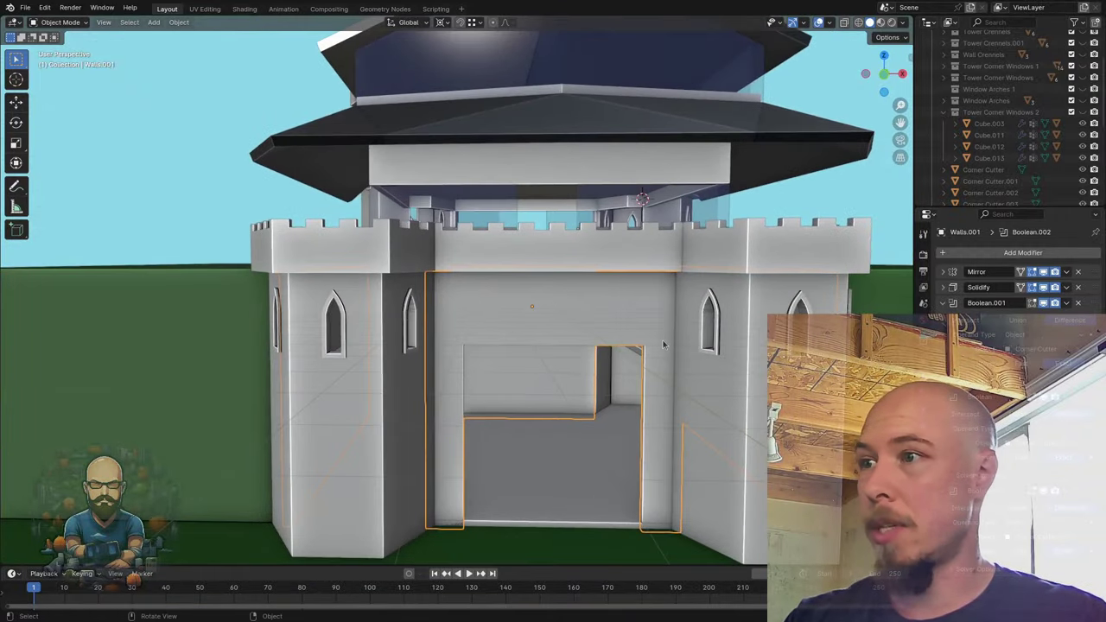
middle_click_drag(637, 337, 559, 295)
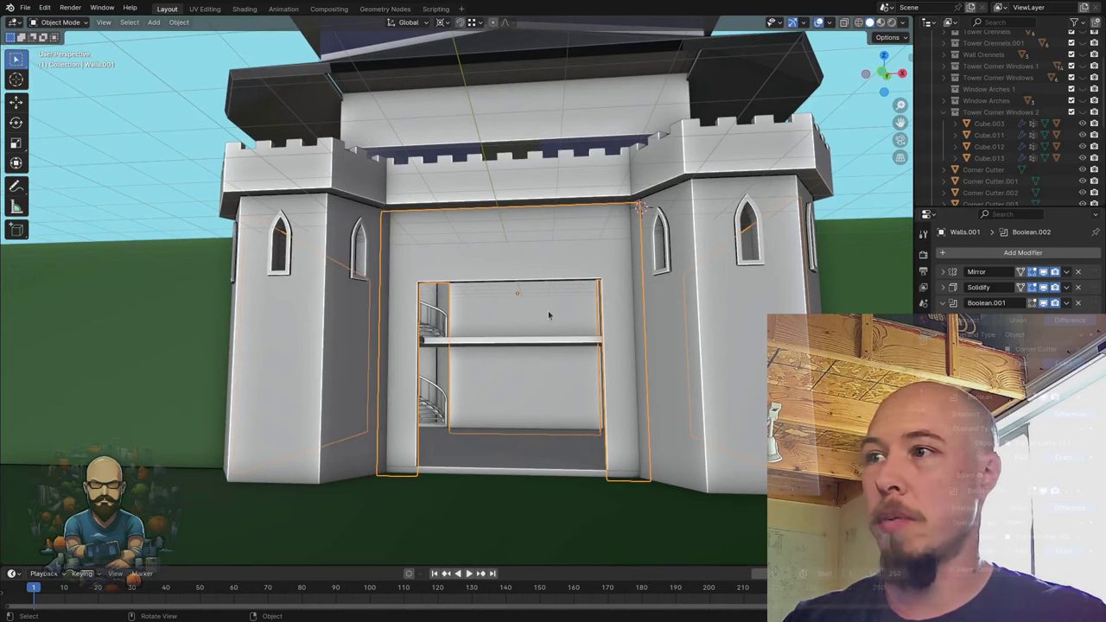
middle_click_drag(520, 284, 473, 280)
middle_click_drag(609, 298, 599, 285)
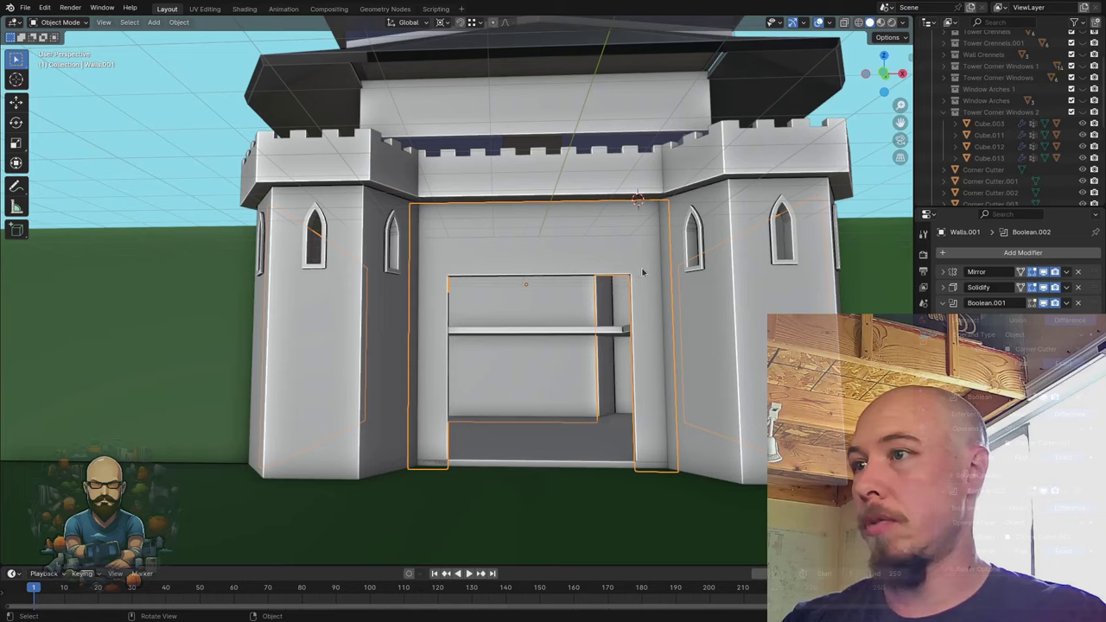
- Reshape the gatehouse's rectangular entrance into a pointed Gothic arch by adjusting its upper vertices' height and vertex-beveling with 4 segments
key("Tab")
key("g")
key("z")
left_click(630, 259)
key("ctrl+shift+b")
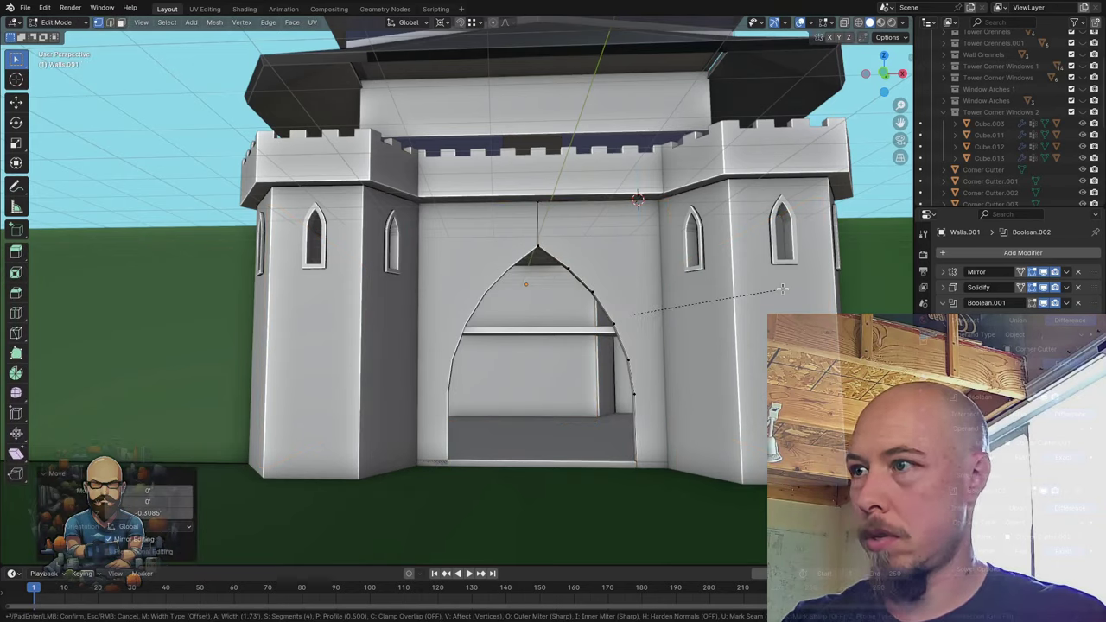
left_click(765, 304)
key("Tab")
middle_click_drag(761, 306, 493, 313)
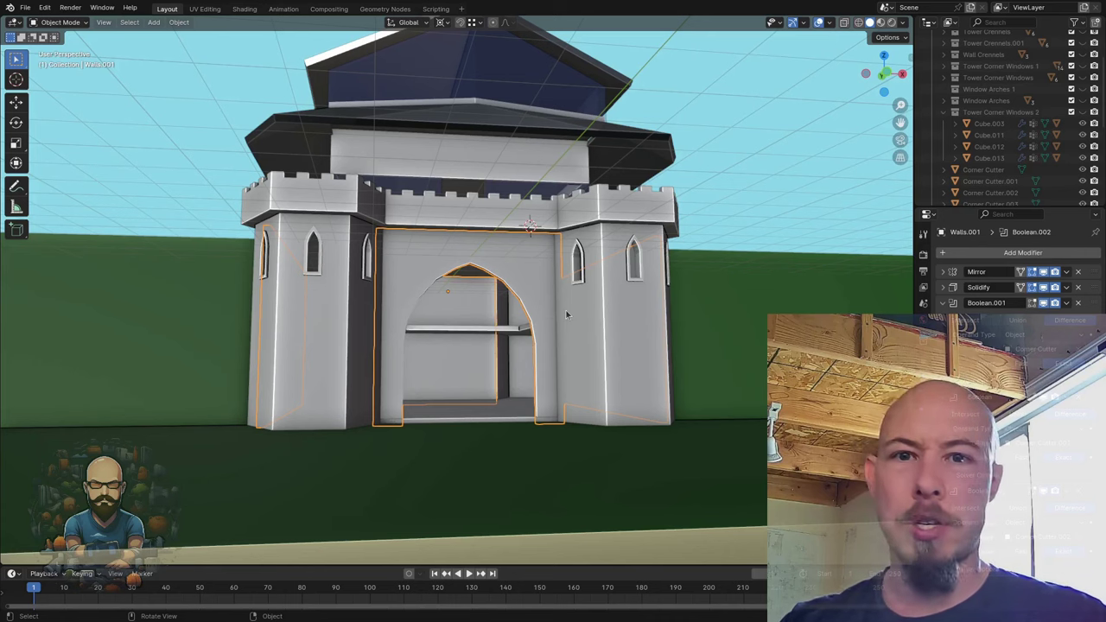
- Examine the pointed entrance arch and the gatehouse's proportions within the whole building, from the front, sides and above
scroll(537, 320, "up", 2)
middle_click_drag(566, 302, 519, 356)
scroll(535, 313, "down", 5)
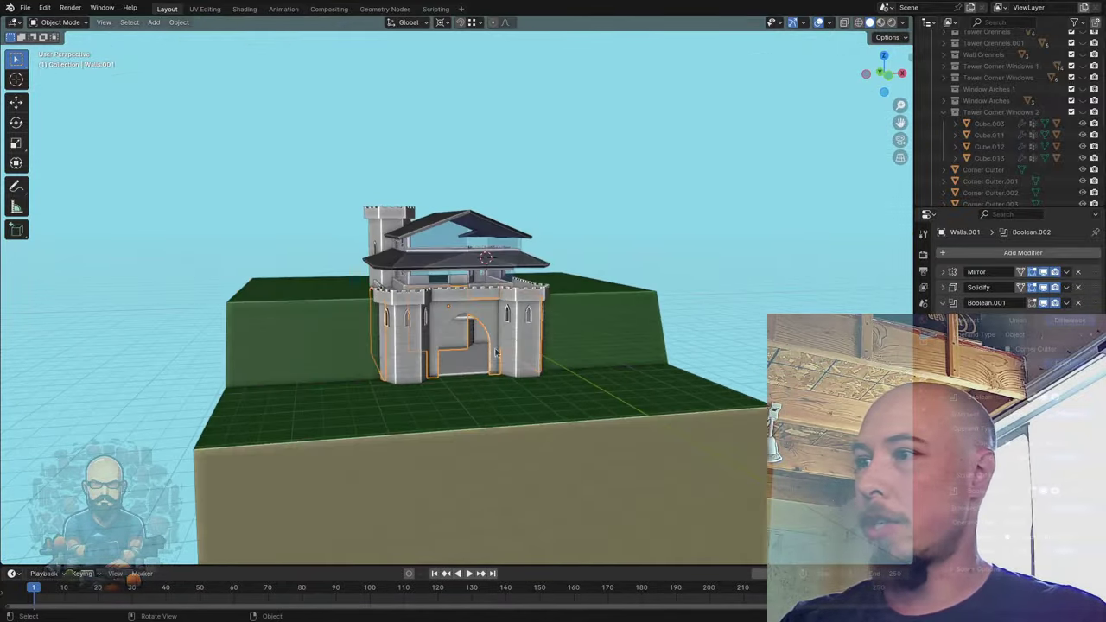
scroll(519, 357, "up", 5)
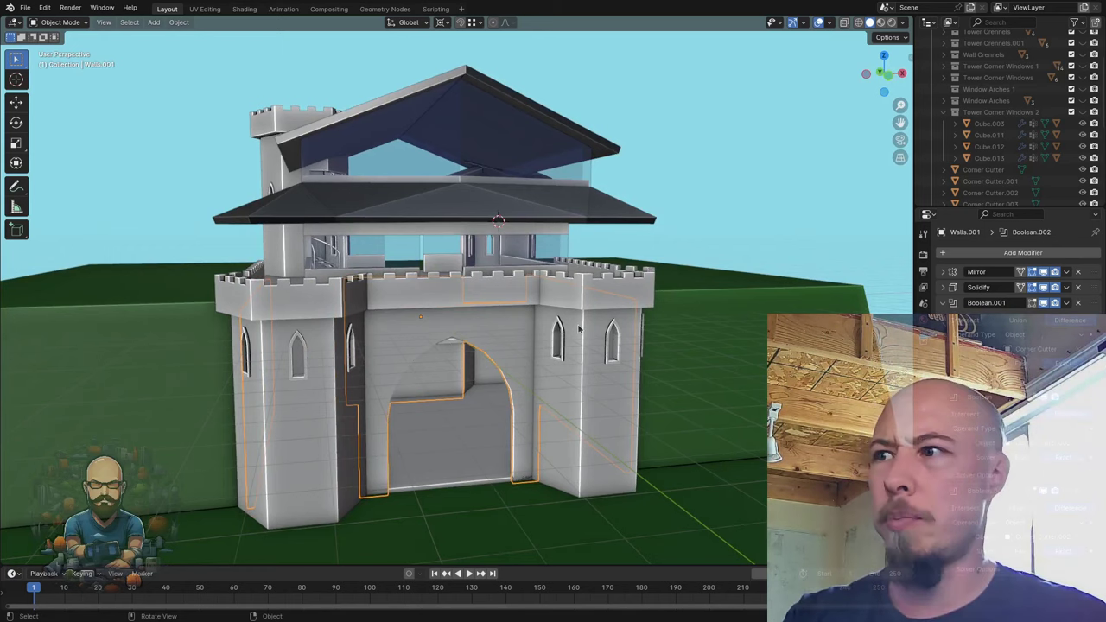
mouse_move(525, 361)
middle_mouse_down()
mouse_move(571, 365)
mouse_move(510, 353)
middle_mouse_up()
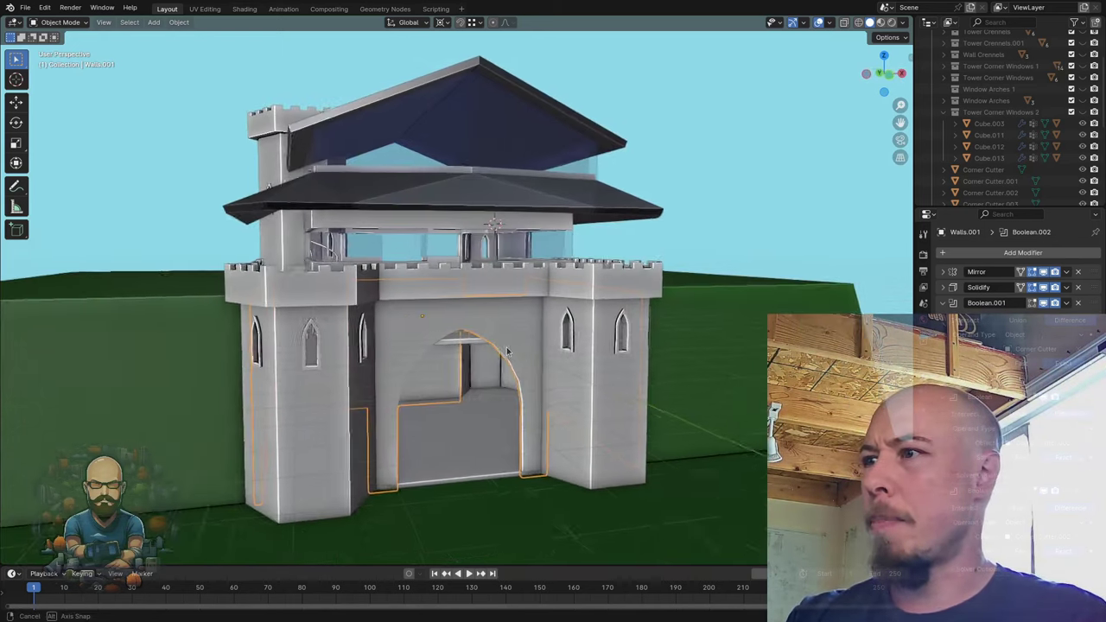
scroll(510, 353, "up", 3)
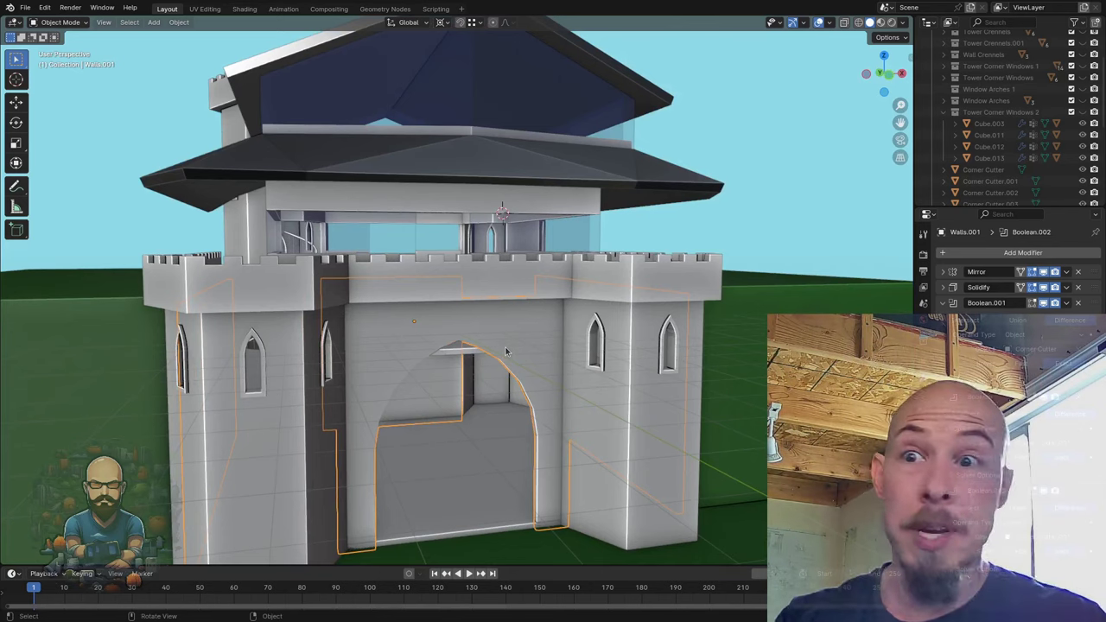
middle_click_drag(507, 352, 318, 380)
middle_click_drag(426, 344, 318, 328)
scroll(481, 314, "down", 3)
scroll(412, 356, "up", 2)
scroll(318, 328, "up", 2)
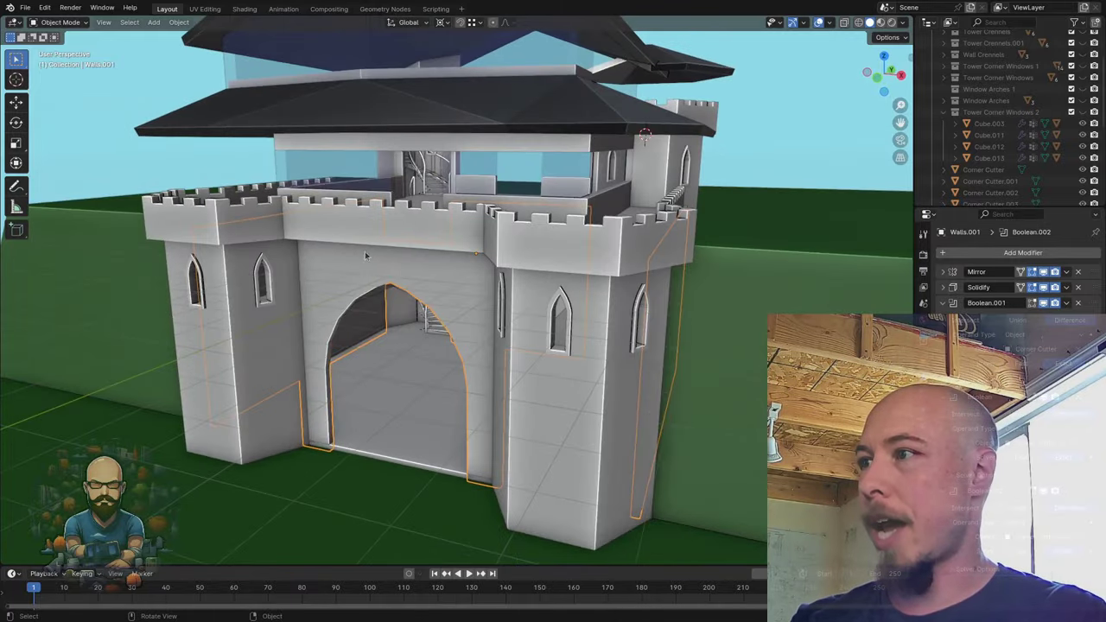
middle_click_drag(494, 352, 500, 456)
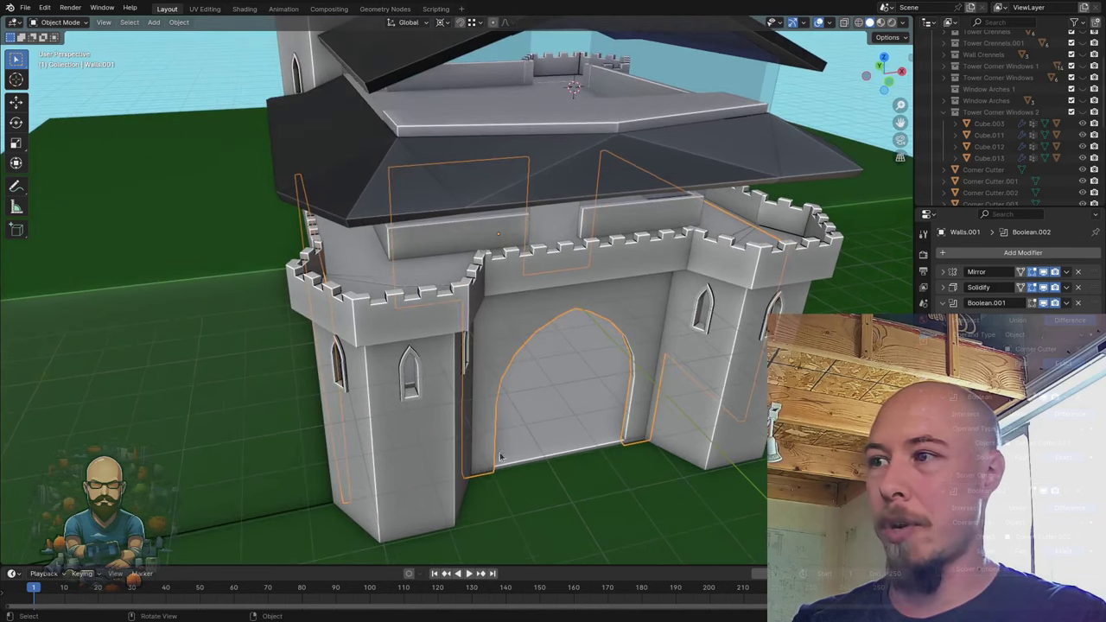
scroll(579, 417, "down", 3)
middle_click_drag(580, 417, 365, 326)
scroll(364, 326, "up", 2)
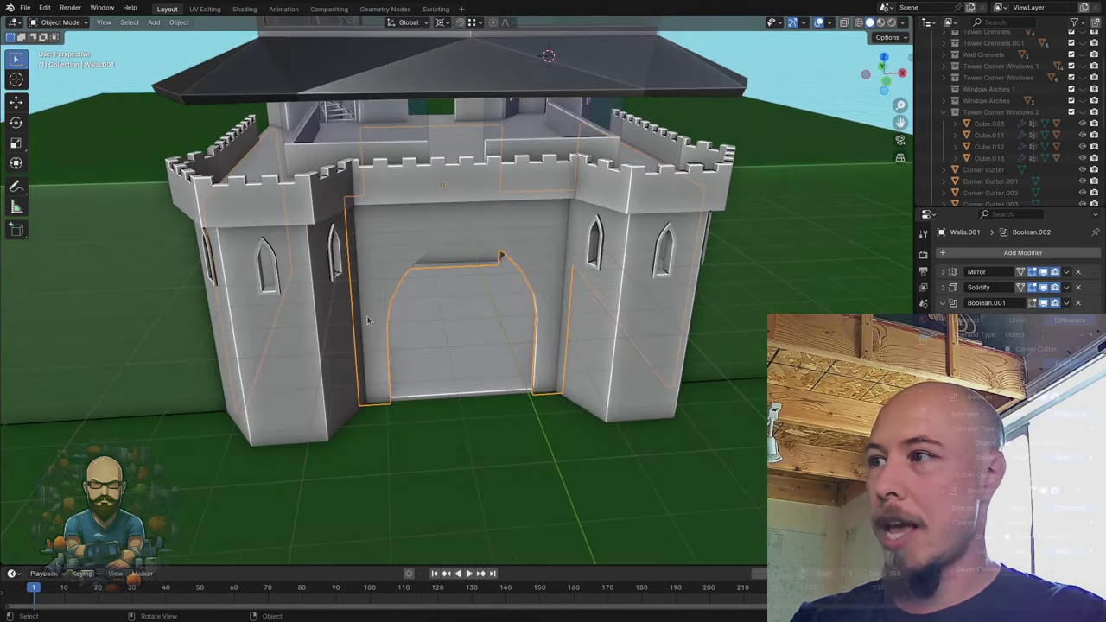
- Extend the gatehouse's corner towers forward and fit their corner crenellation cutters to the longer faces
scroll(338, 328, "down", 2)
middle_click_drag(337, 329, 532, 340)
scroll(355, 357, "up", 2)
left_click(354, 357)
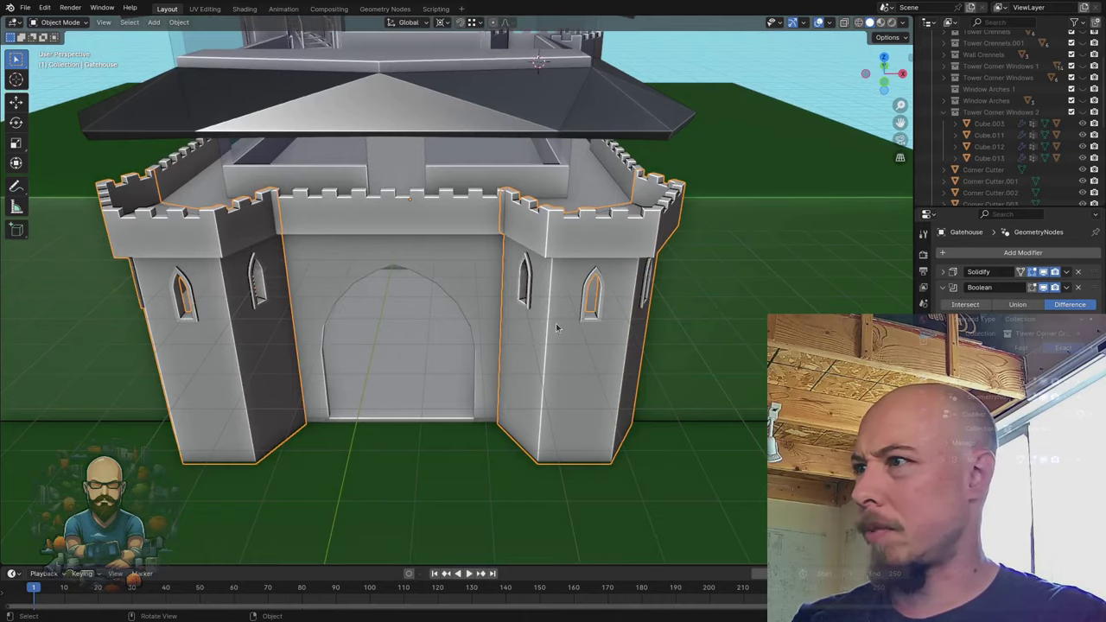
middle_click_drag(497, 359, 450, 363)
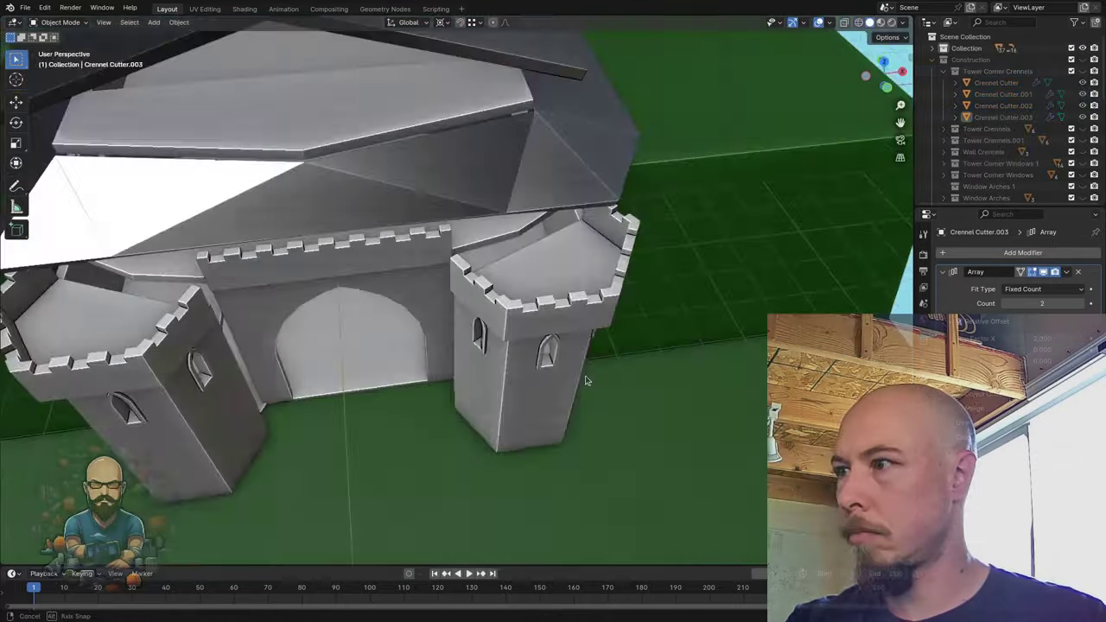
- Add a second framed pointed window to the inner face of each gatehouse tower
middle_click_drag(585, 375, 619, 313)
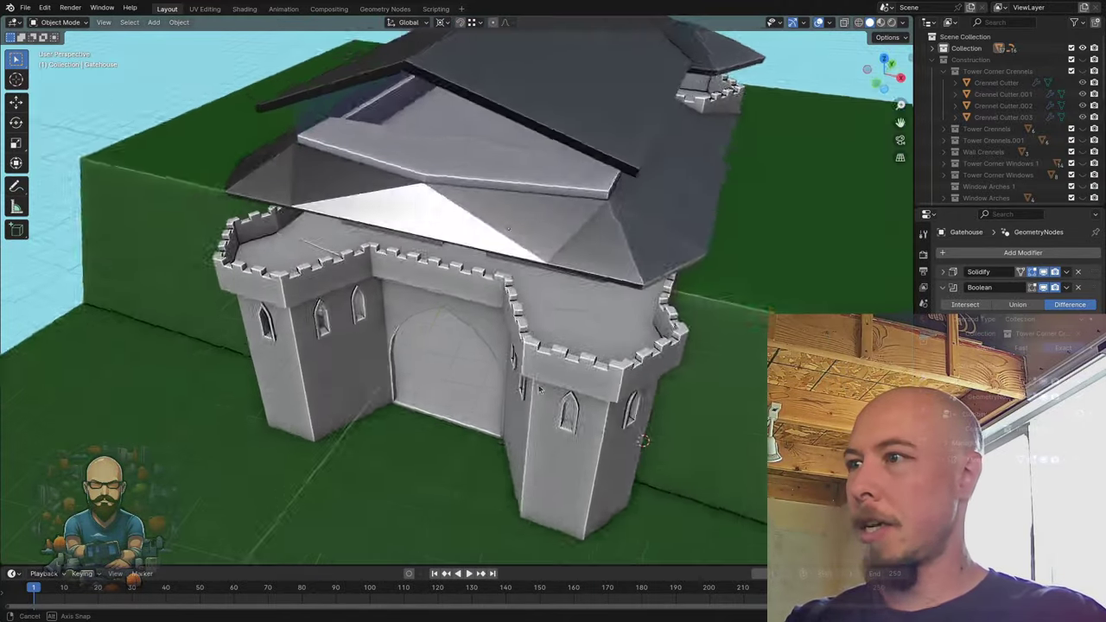
middle_click_drag(553, 346, 579, 320)
middle_click_drag(481, 344, 510, 380)
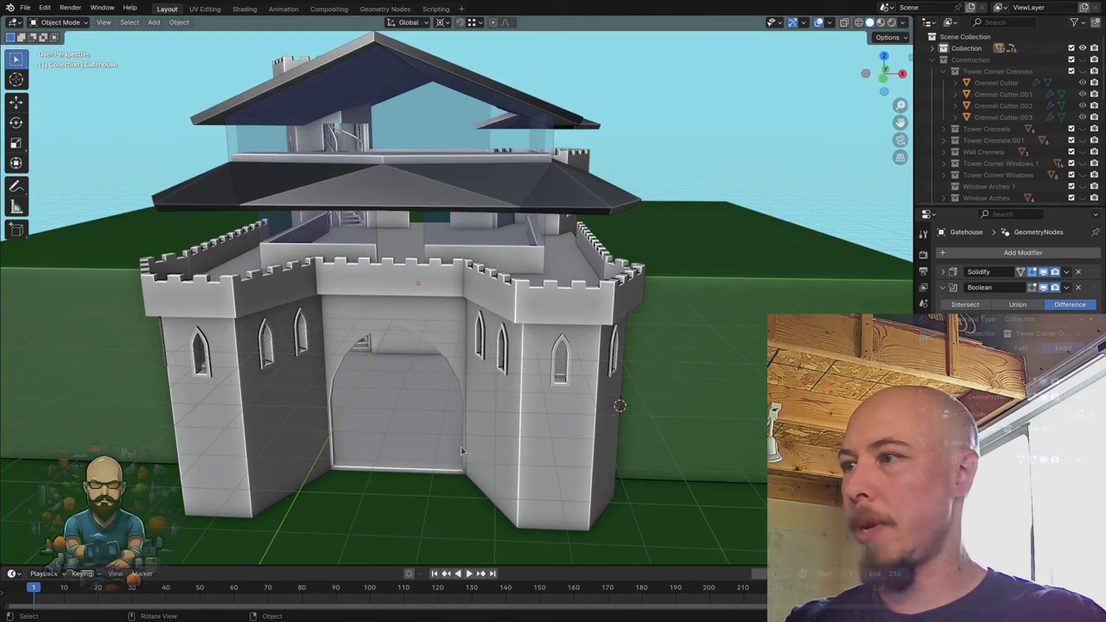
middle_click_drag(464, 449, 455, 347)
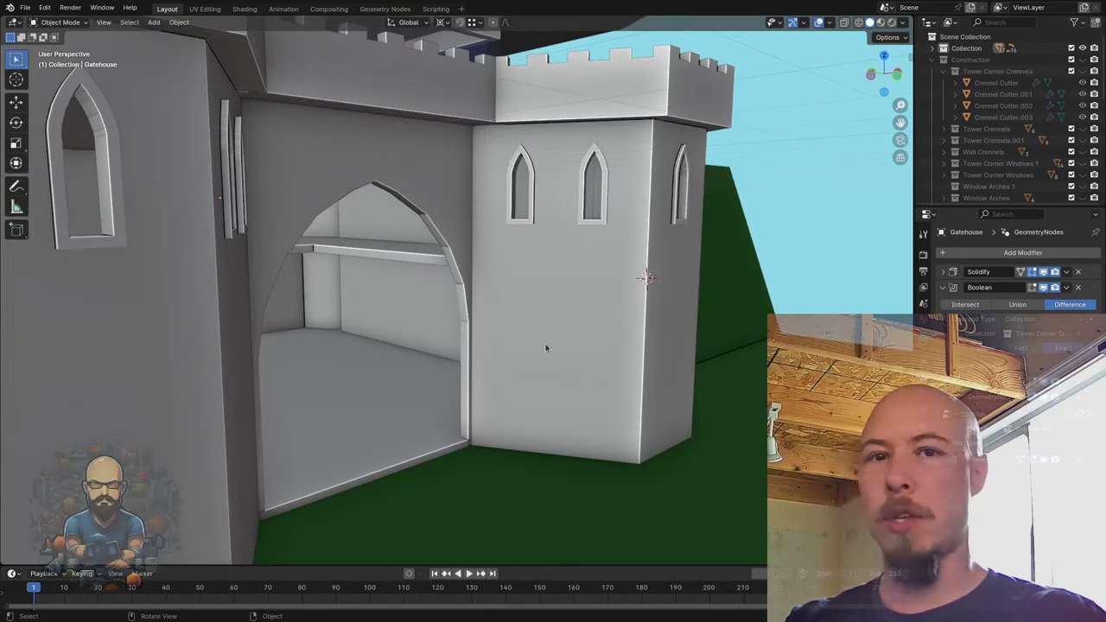
middle_click_drag(545, 350, 513, 314)
scroll(513, 314, "down", 6)
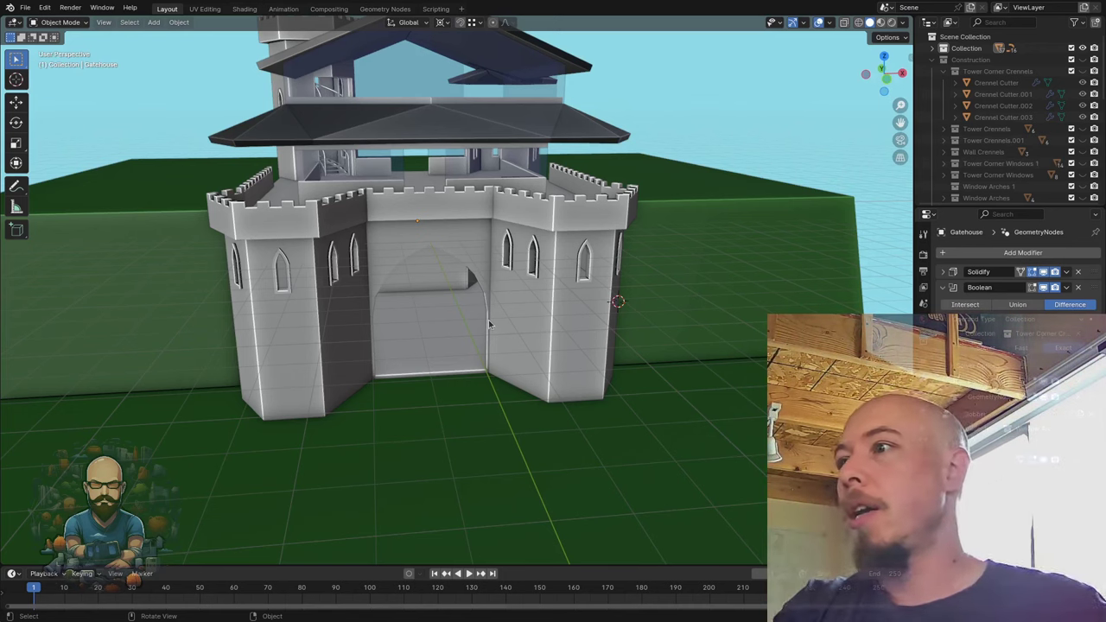
- Raise the top of the stair tower by about 0.74 ft along the vertical axis
mouse_move(519, 308)
middle_mouse_down()
mouse_move(579, 330)
mouse_move(638, 321)
mouse_move(531, 325)
middle_mouse_up()
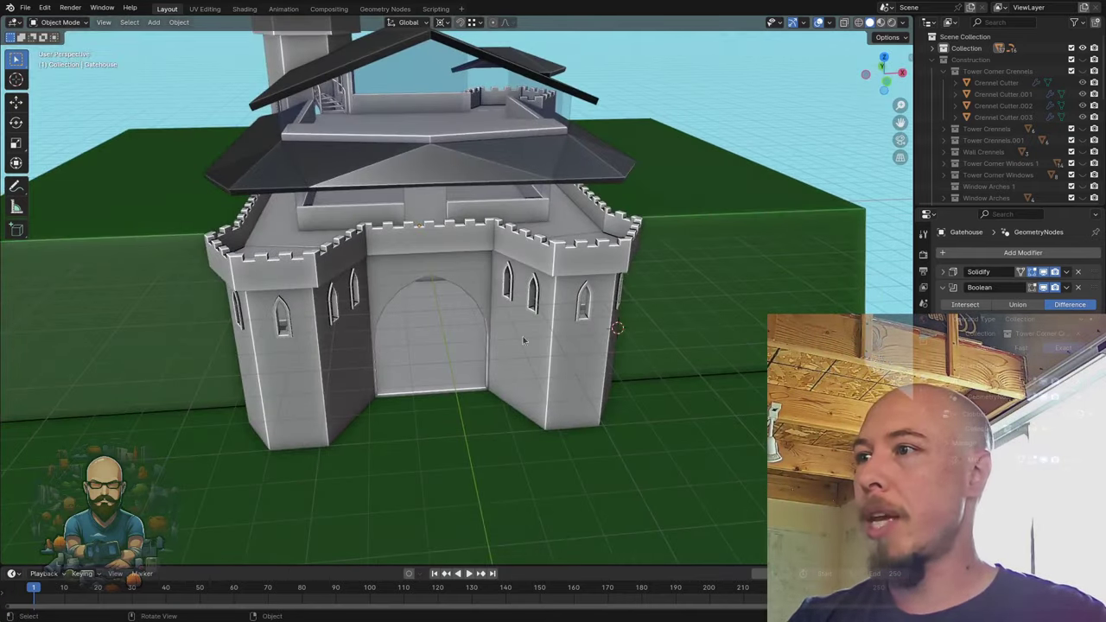
middle_click_drag(533, 257, 458, 244)
middle_click_drag(453, 290, 475, 280)
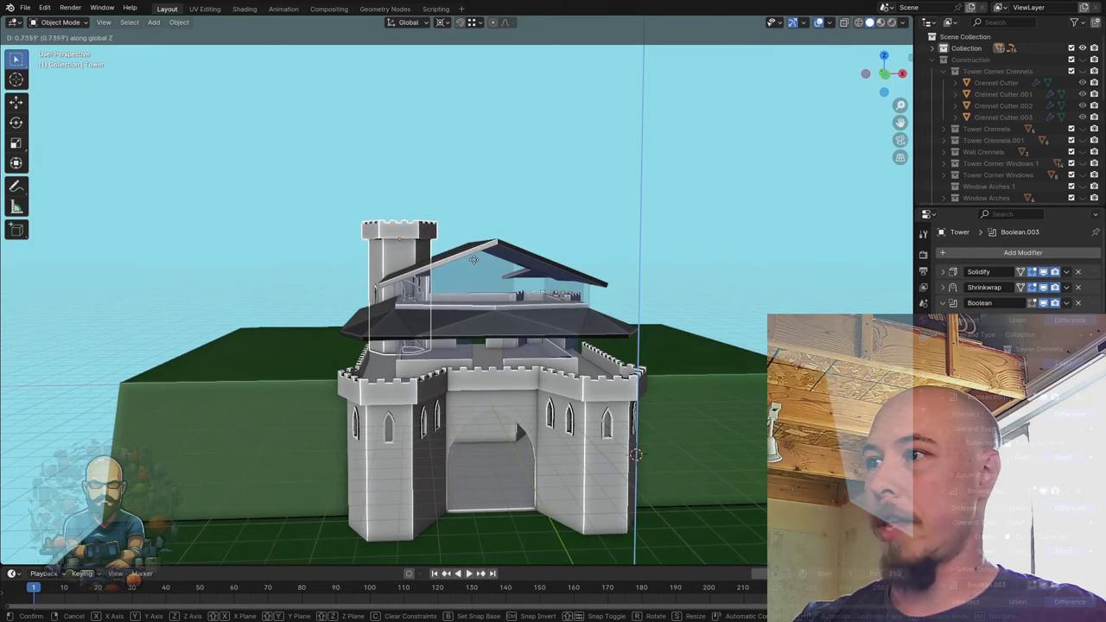
left_click(474, 261)
- Try raising the short rear tower vertically through its skirt roof to stand above the main roof
middle_click_drag(566, 250, 531, 289)
middle_click_drag(704, 324, 628, 340, "shift")
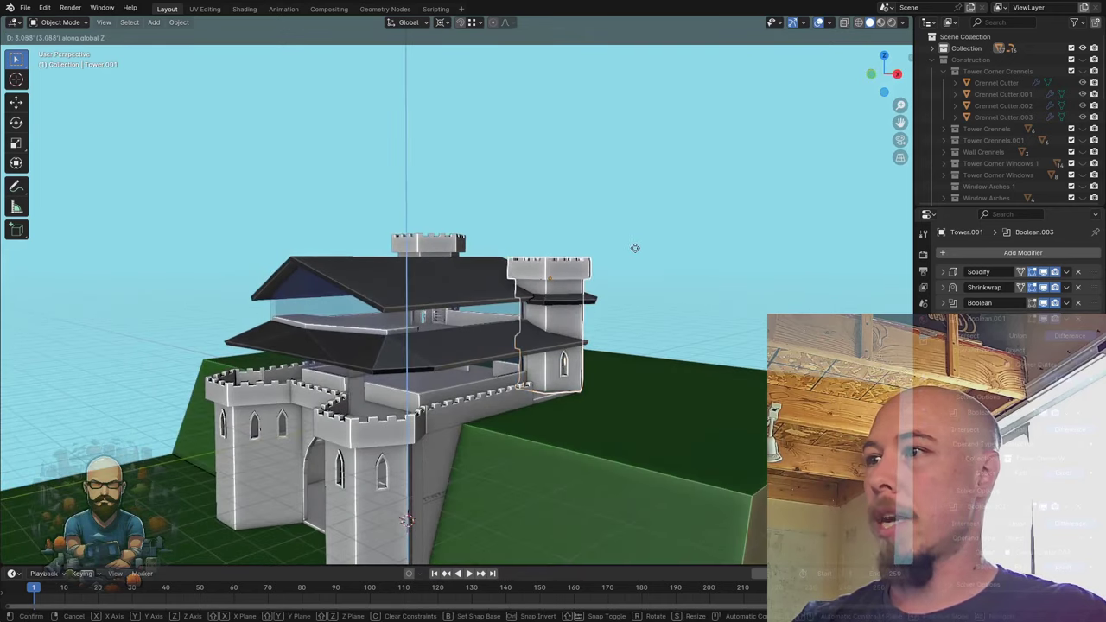
left_click(459, 233)
middle_click_drag(459, 233, 662, 277)
middle_click_drag(743, 206, 562, 271)
scroll(485, 258, "down", 4)
scroll(497, 306, "up", 3)
- Examine the heightened rear tower, its skirt roof and the stair tower from all around the building
mouse_move(497, 306)
middle_mouse_down()
mouse_move(519, 290)
mouse_move(556, 296)
mouse_move(553, 319)
mouse_move(476, 306)
middle_mouse_up()
middle_click_drag(402, 283, 400, 314)
middle_click_drag(499, 322, 393, 283)
middle_click_drag(566, 294, 503, 358)
scroll(510, 291, "down", 6)
scroll(435, 322, "up", 2)
scroll(515, 307, "up", 4)
scroll(521, 317, "up", 2)
scroll(467, 338, "up", 4)
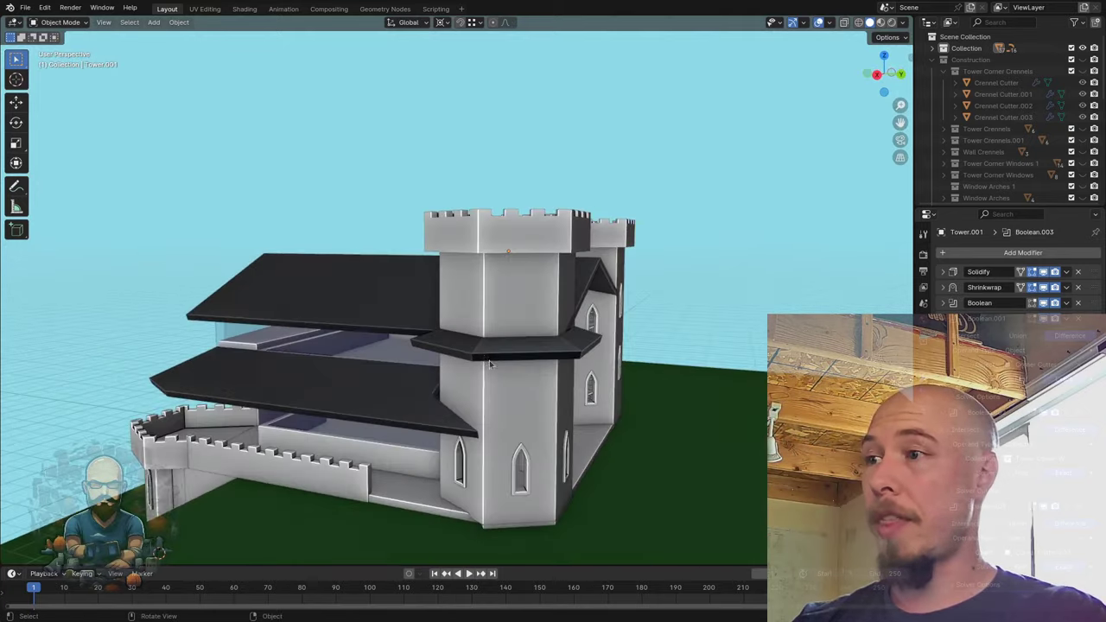
middle_click_drag(556, 225, 445, 368)
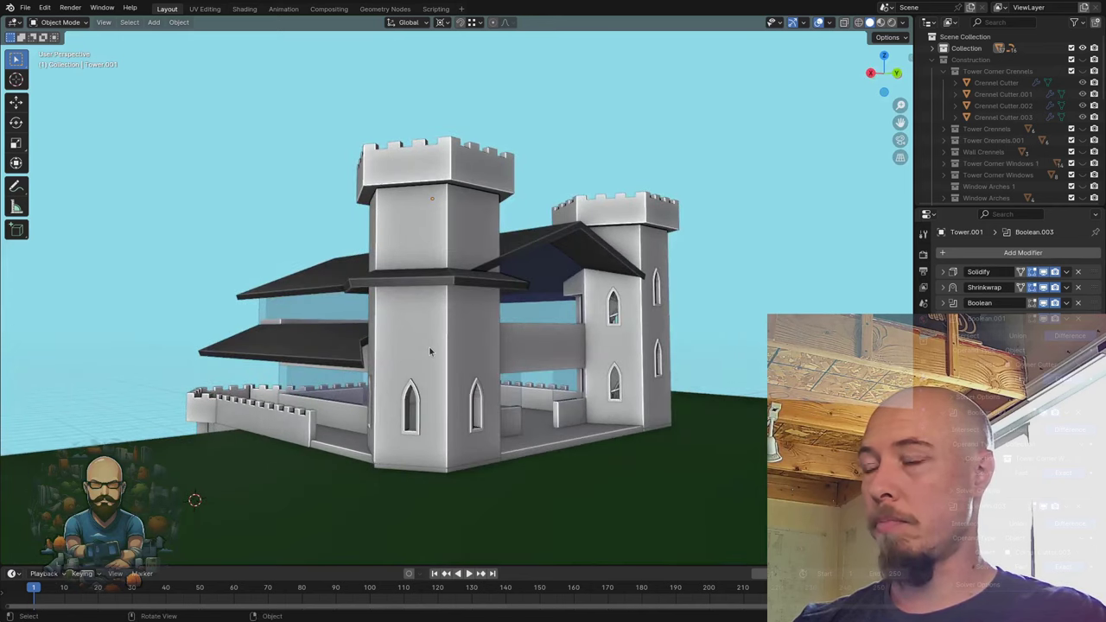
middle_click_drag(451, 352, 463, 364)
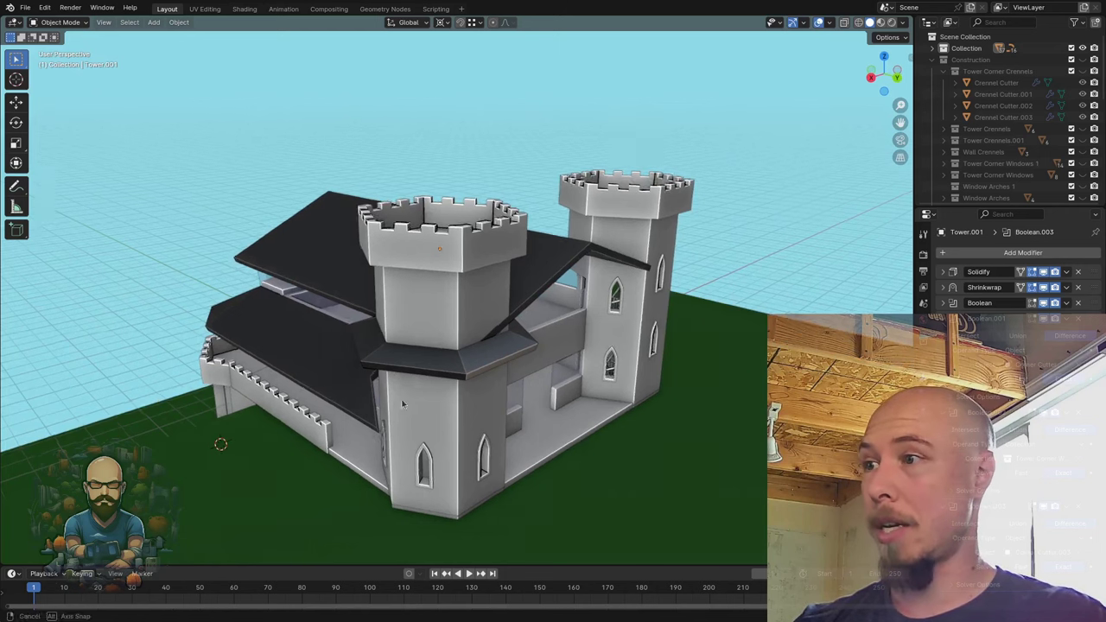
middle_click_drag(398, 405, 466, 354)
middle_click_drag(575, 317, 479, 370)
- Duplicate the low rear tower and raise the copy vertically so it stands above the small skirt roof
left_click(537, 262)
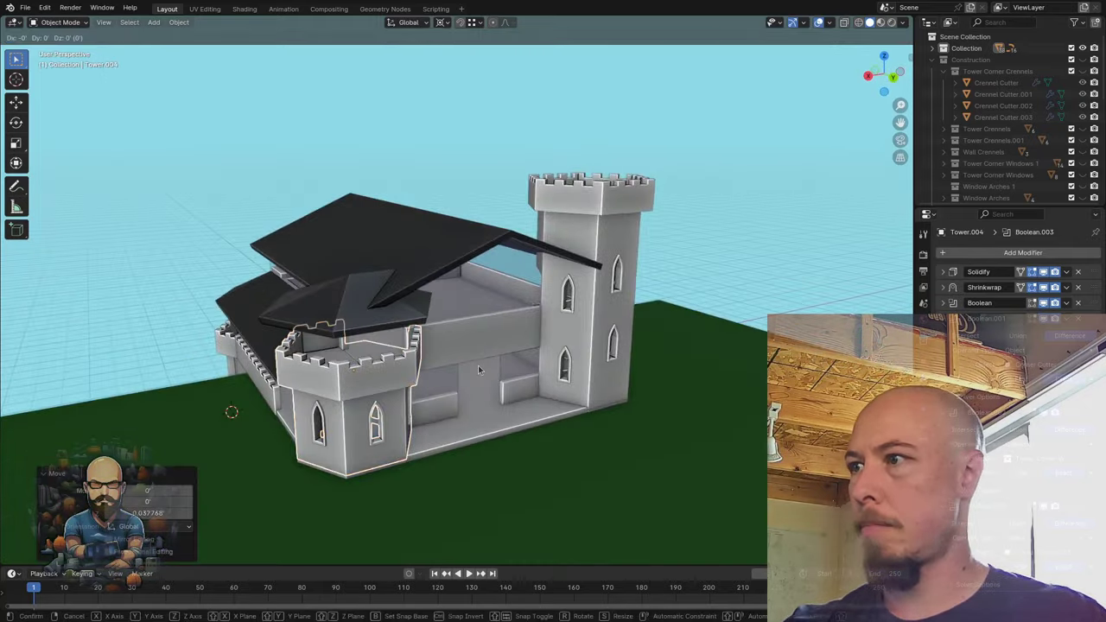
key("g")
key("z")
key("Return")
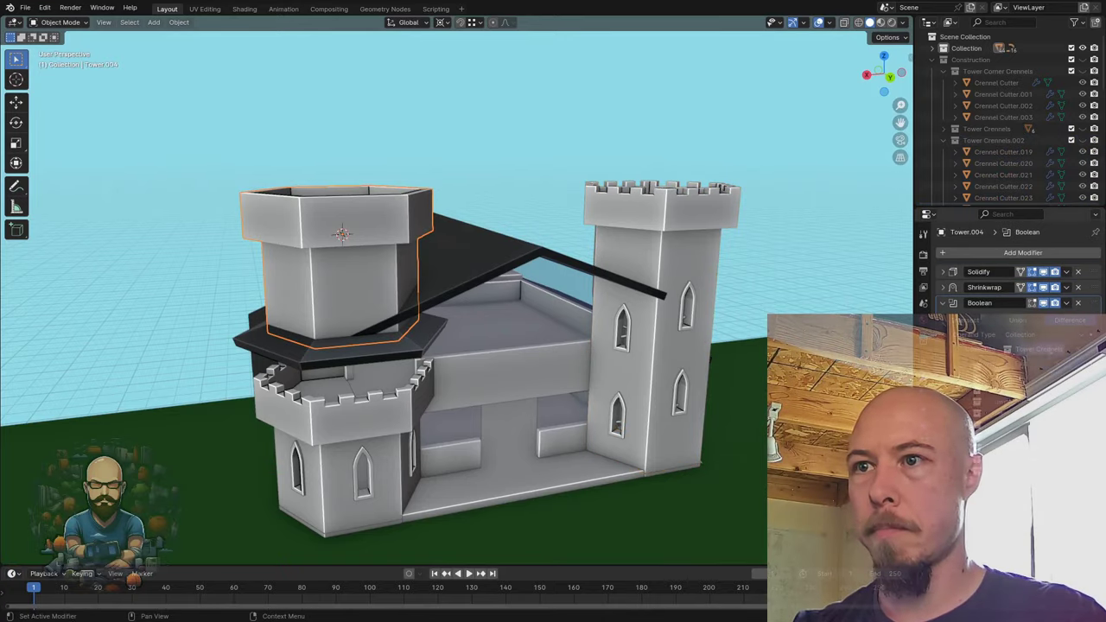
- Crenellate the parapet of the raised tower copy using its own duplicated set of crenellation cutters
middle_click_drag(605, 285, 430, 388)
middle_click_drag(416, 350, 371, 339)
middle_click_drag(378, 257, 362, 273)
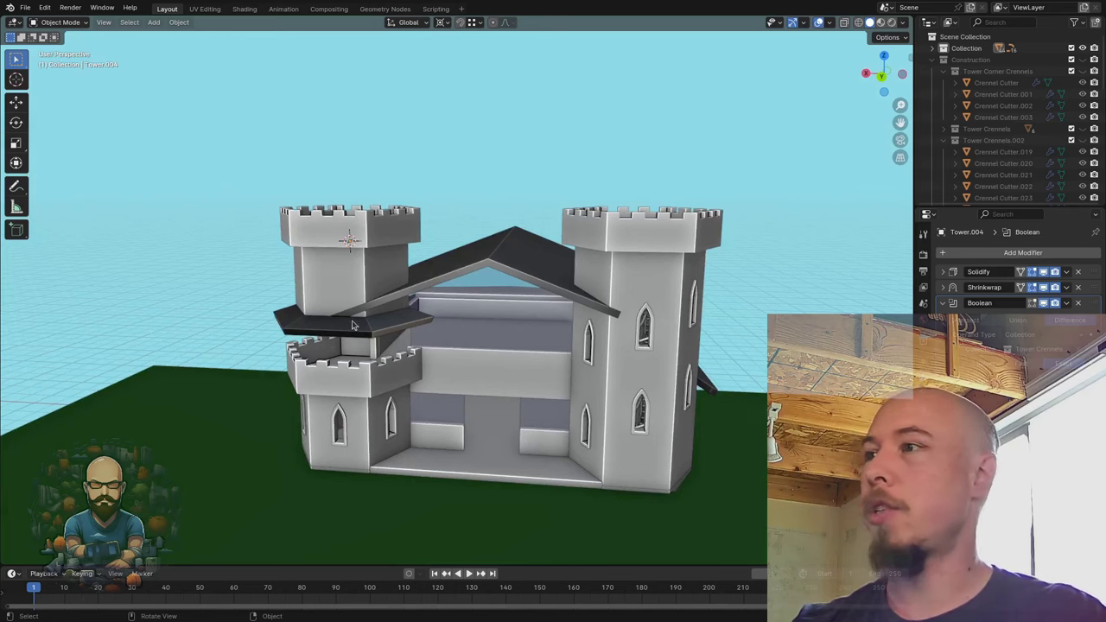
- Heighten the short rear tower to match the stair tower and group the raised tower copy in a Roof Tower collection
middle_click_drag(338, 297, 704, 279)
scroll(401, 262, "up", 3)
scroll(704, 279, "up", 2)
scroll(459, 250, "down", 4)
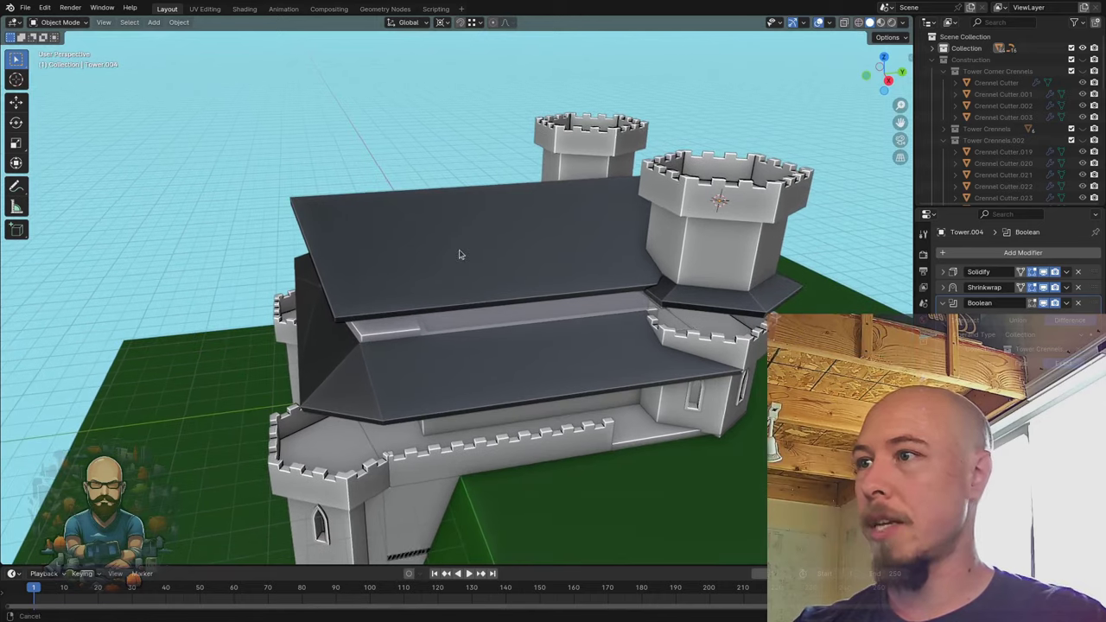
middle_click_drag(444, 255, 531, 281)
left_click(464, 256)
middle_click_drag(463, 256, 446, 337)
scroll(497, 329, "up", 2)
key("Tab")
key("KP_Decimal")
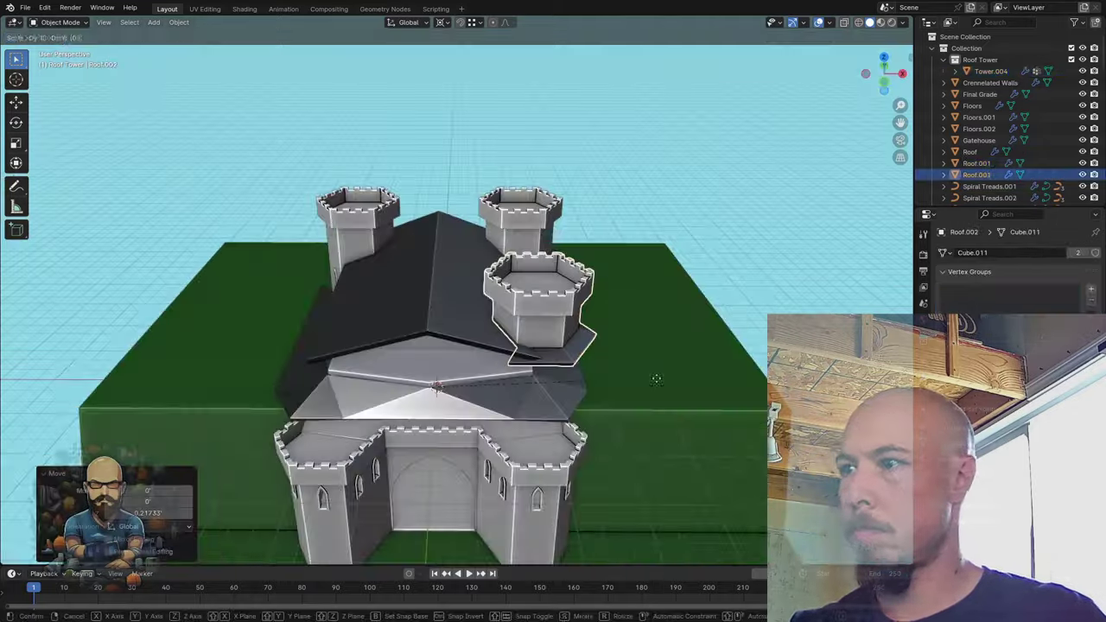
- Move the roof tower with its skirt roof forward onto the main roof's side slope and add a matching one on the opposite slope
left_click(657, 379)
middle_click_drag(657, 379, 498, 346)
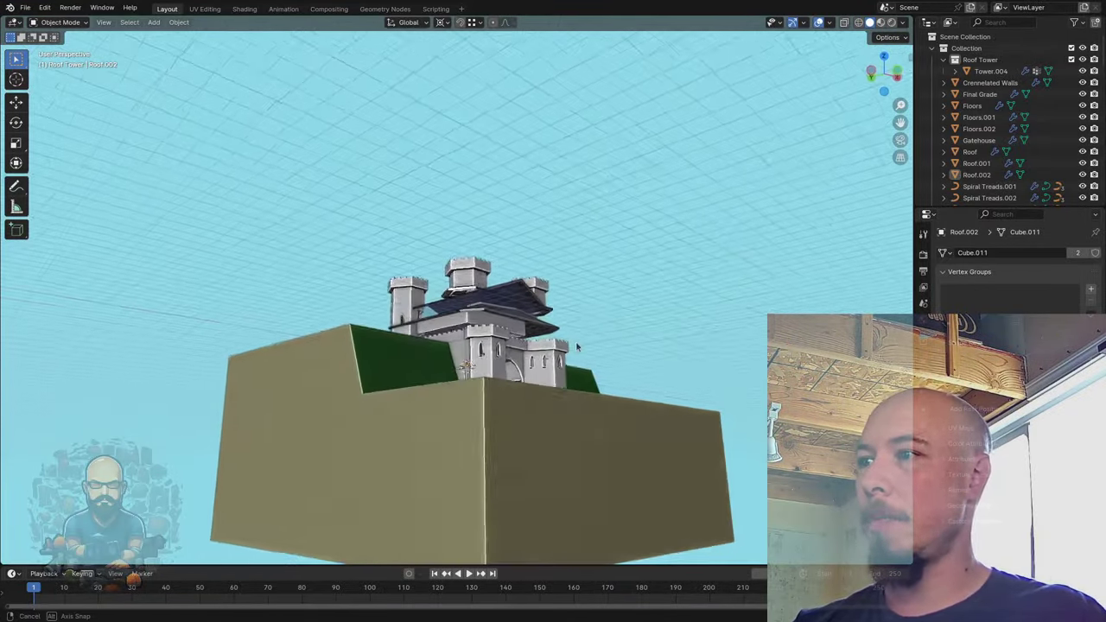
middle_click_drag(621, 358, 435, 240)
middle_click_drag(584, 286, 604, 378)
scroll(548, 316, "up", 4)
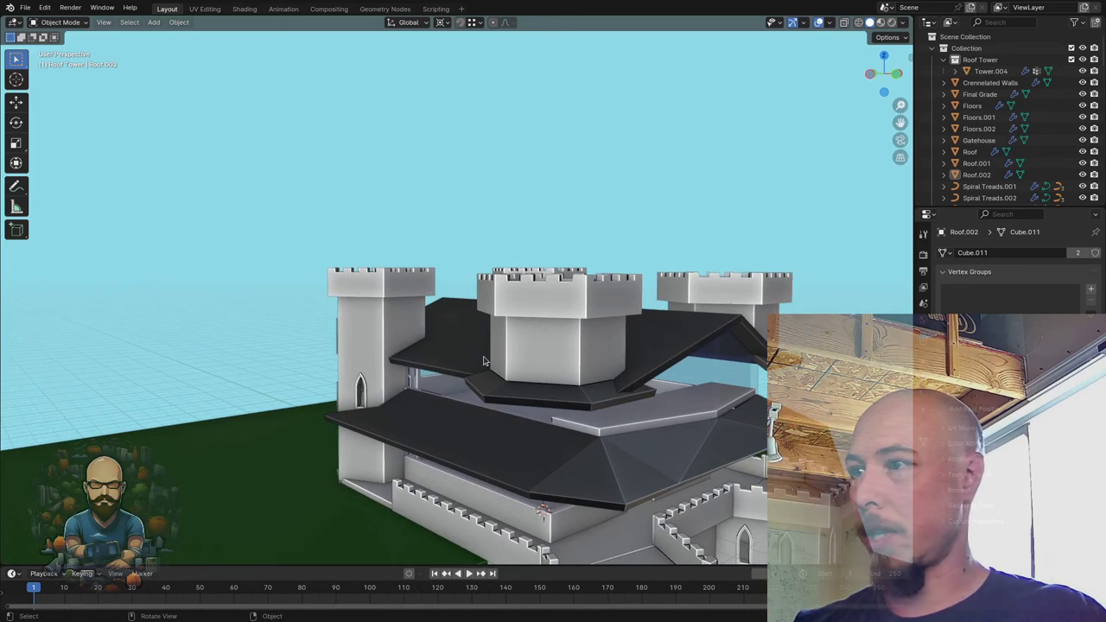
- Duplicate the crenellated gatehouse walls and raise and reshape the copy into parapet walls linking the towers on the upper roof
middle_click_drag(743, 318, 583, 354)
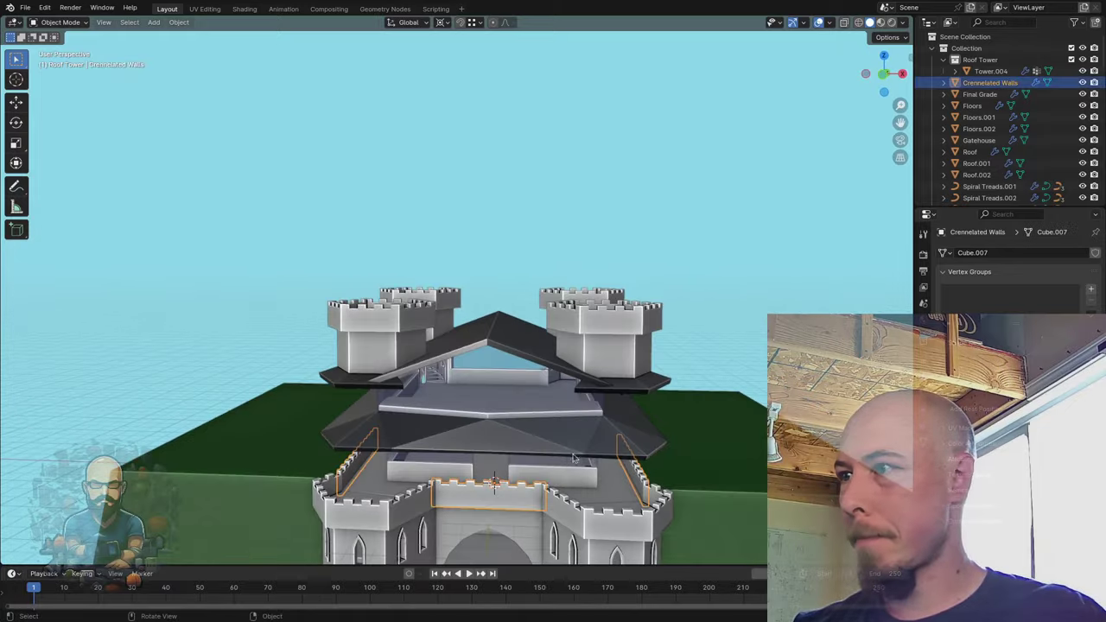
middle_click_drag(573, 458, 536, 450)
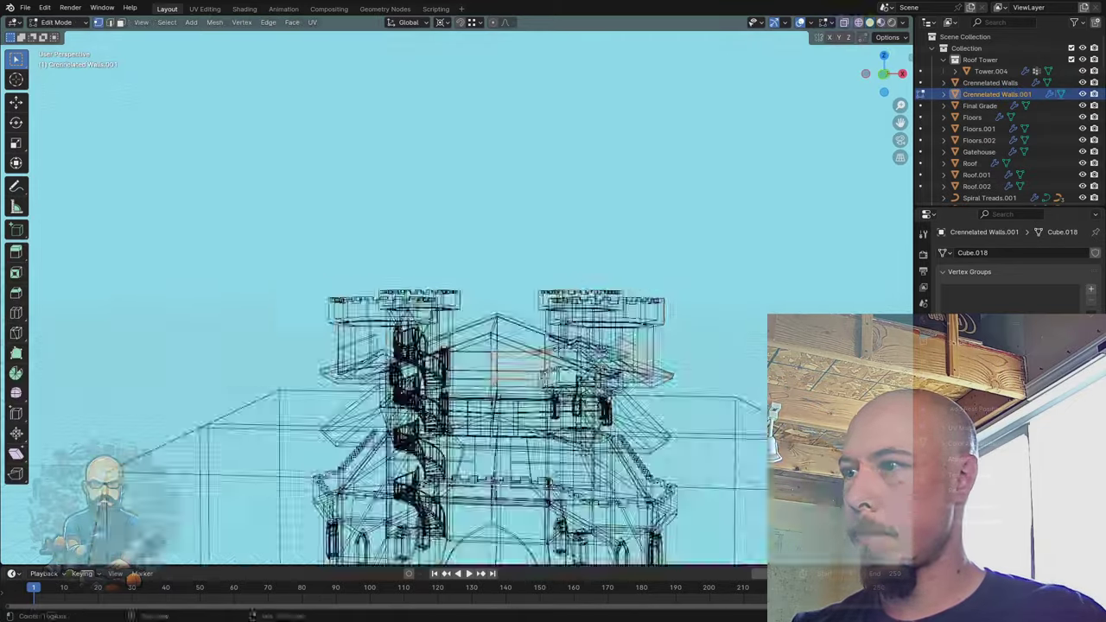
key("alt+z")
key("g")
key("z")
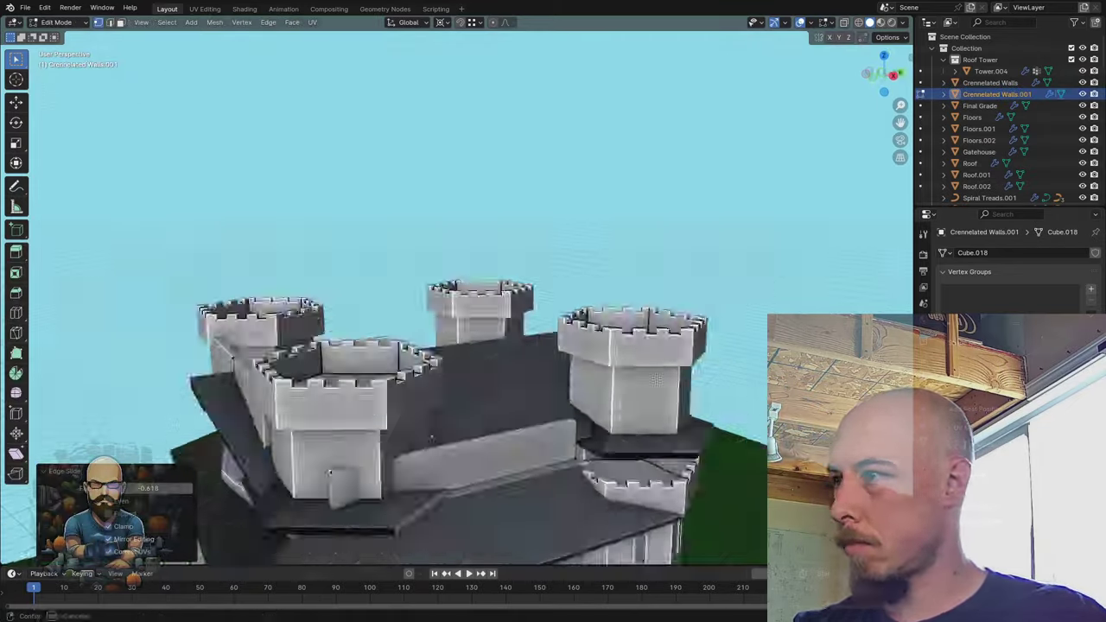
middle_click_drag(553, 363, 547, 356)
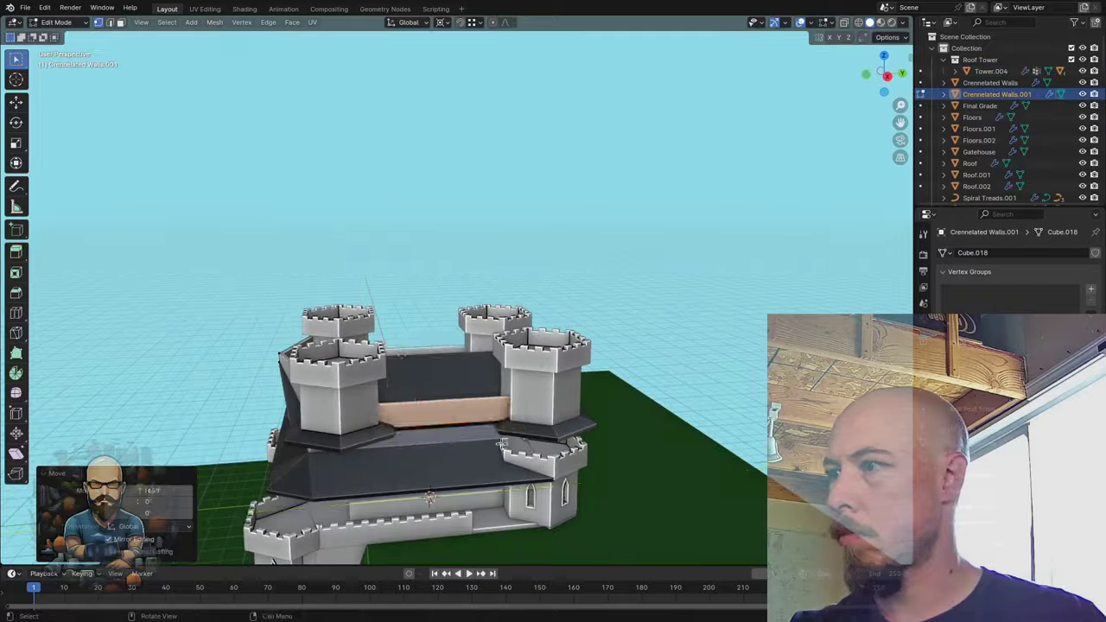
middle_click_drag(597, 389, 614, 398)
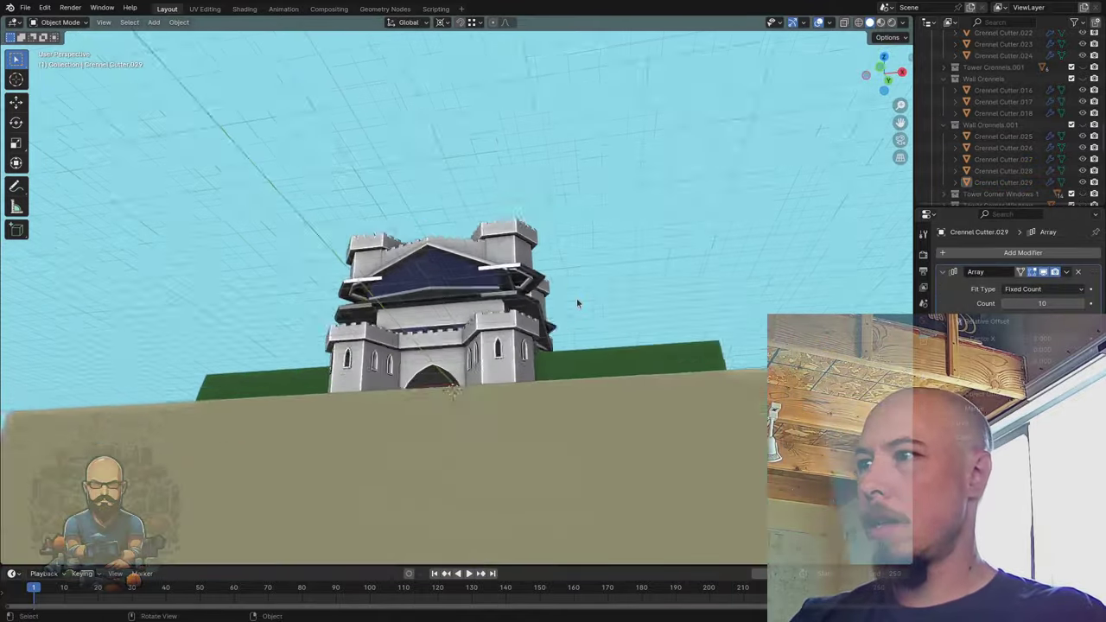
- Examine the crenellated parapet walls between the roof towers from low, side and overhead viewpoints
middle_click_drag(578, 303, 512, 369)
scroll(518, 372, "up", 2)
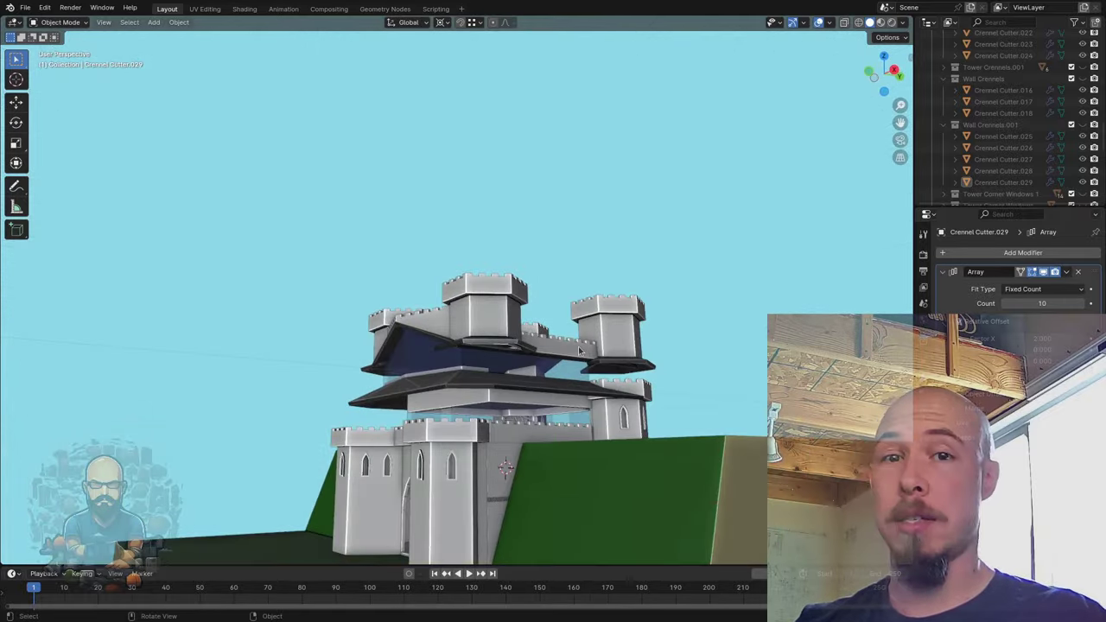
middle_click_drag(591, 348, 501, 347)
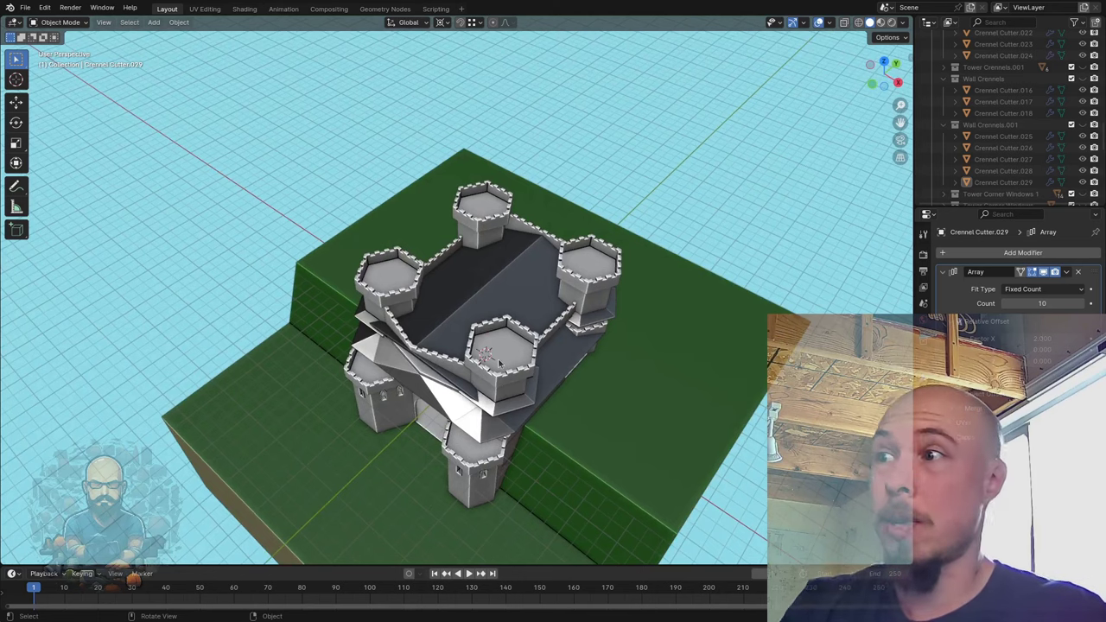
middle_click_drag(499, 364, 484, 327)
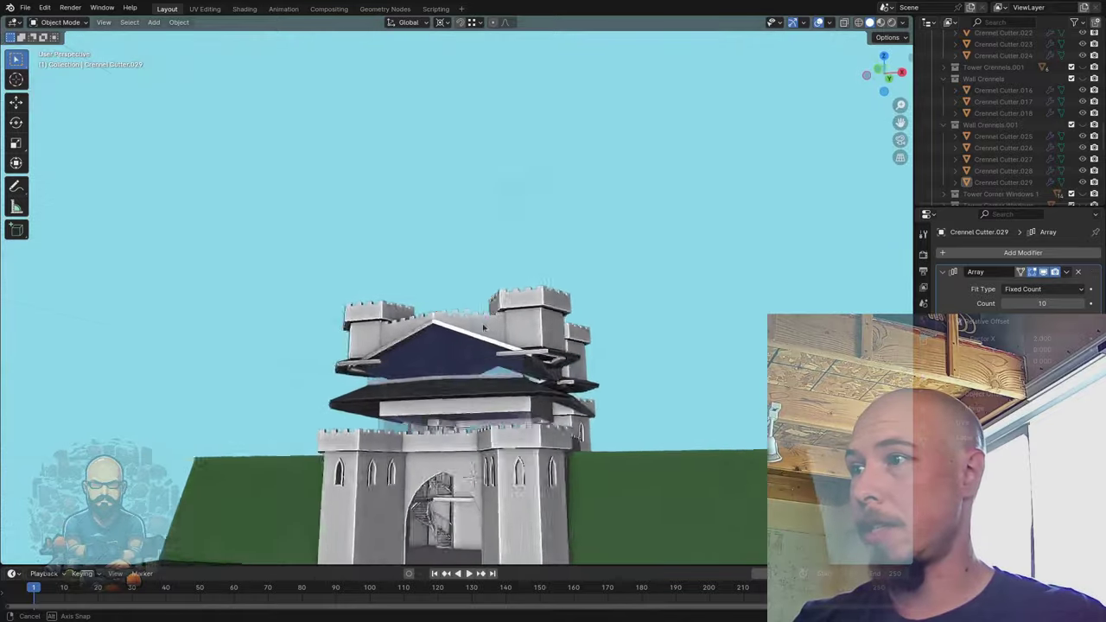
middle_click_drag(531, 433, 531, 413)
middle_click_drag(447, 378, 557, 471)
middle_click_drag(518, 361, 454, 339)
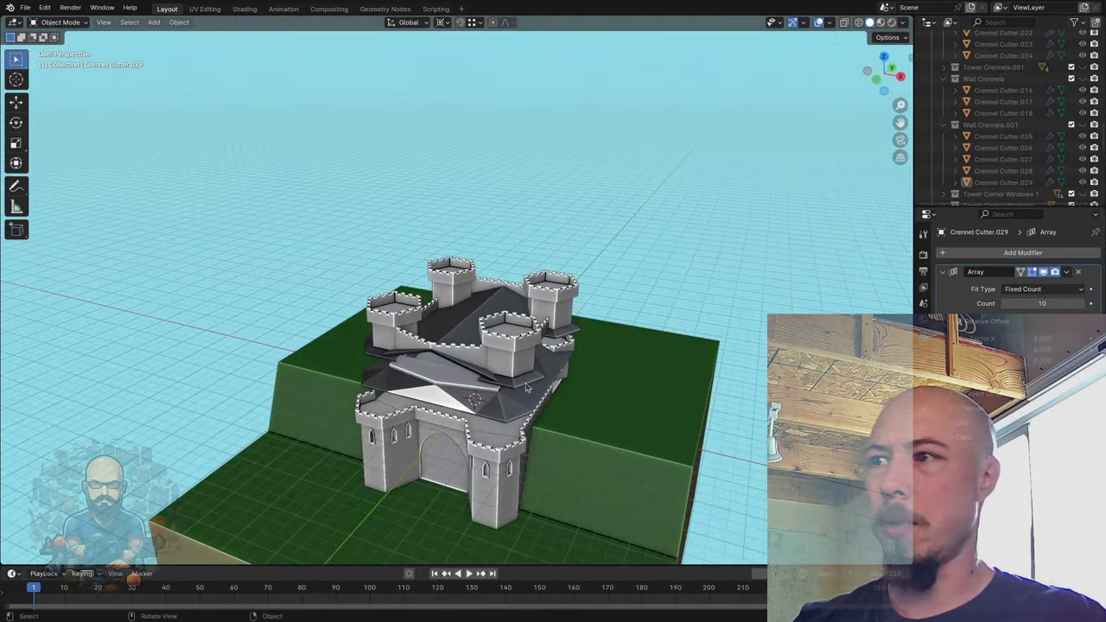
middle_click_drag(527, 388, 490, 444)
middle_click_drag(501, 375, 415, 321)
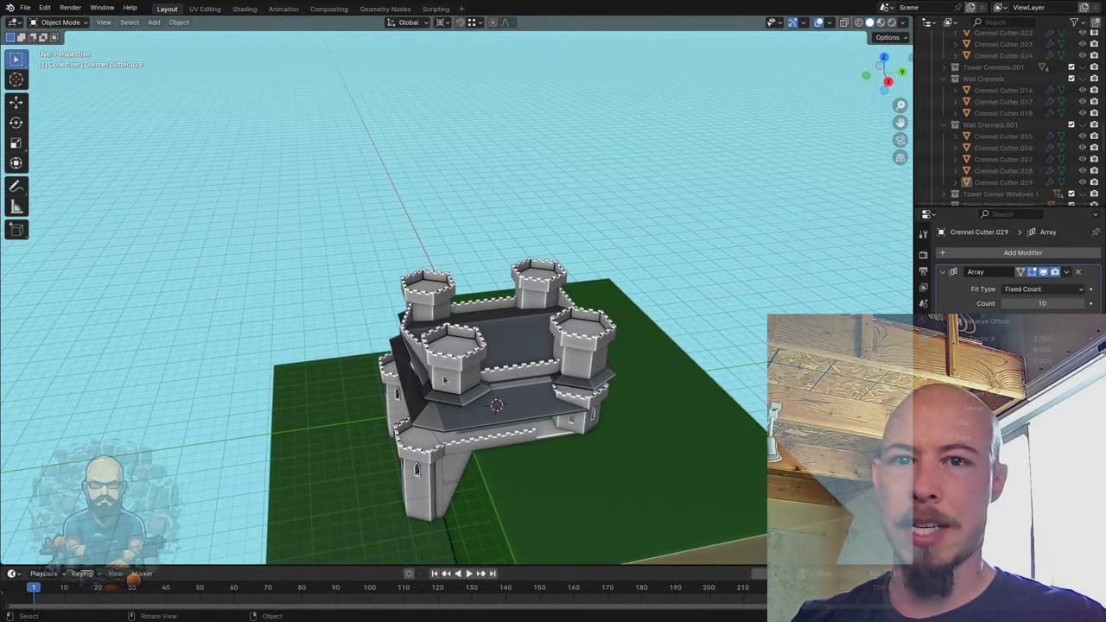
middle_click_drag(444, 381, 462, 341)
middle_click_drag(567, 330, 426, 324)
- Examine the front facade up close and from a distance, comparing the gatehouse, both roof tiers and the roof towers
scroll(502, 348, "up", 5)
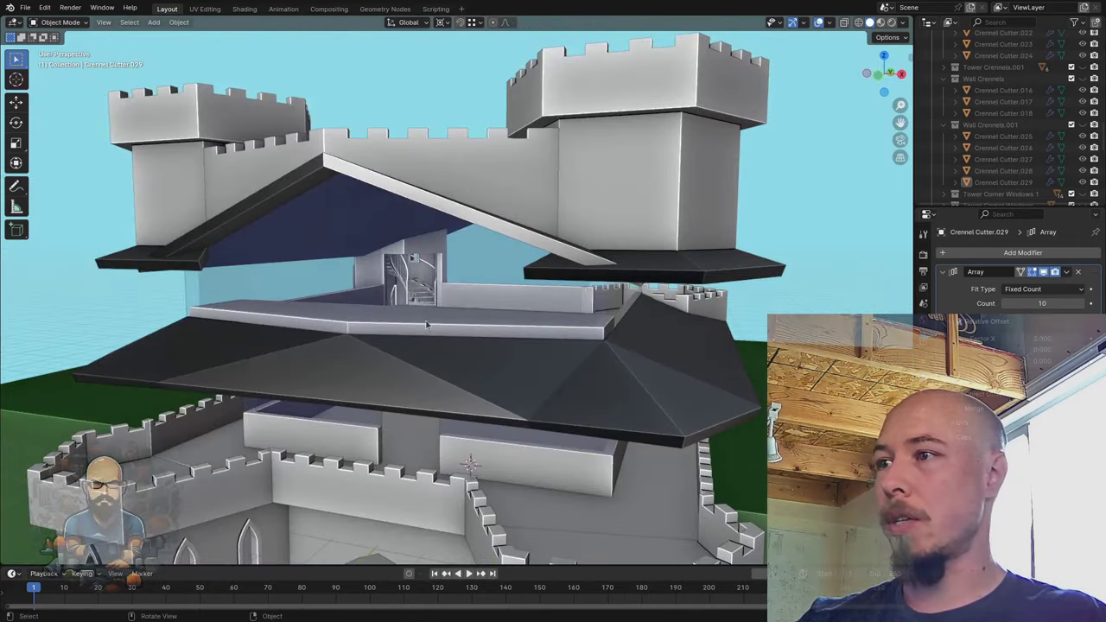
scroll(424, 265, "down", 5)
middle_click_drag(424, 265, 481, 383)
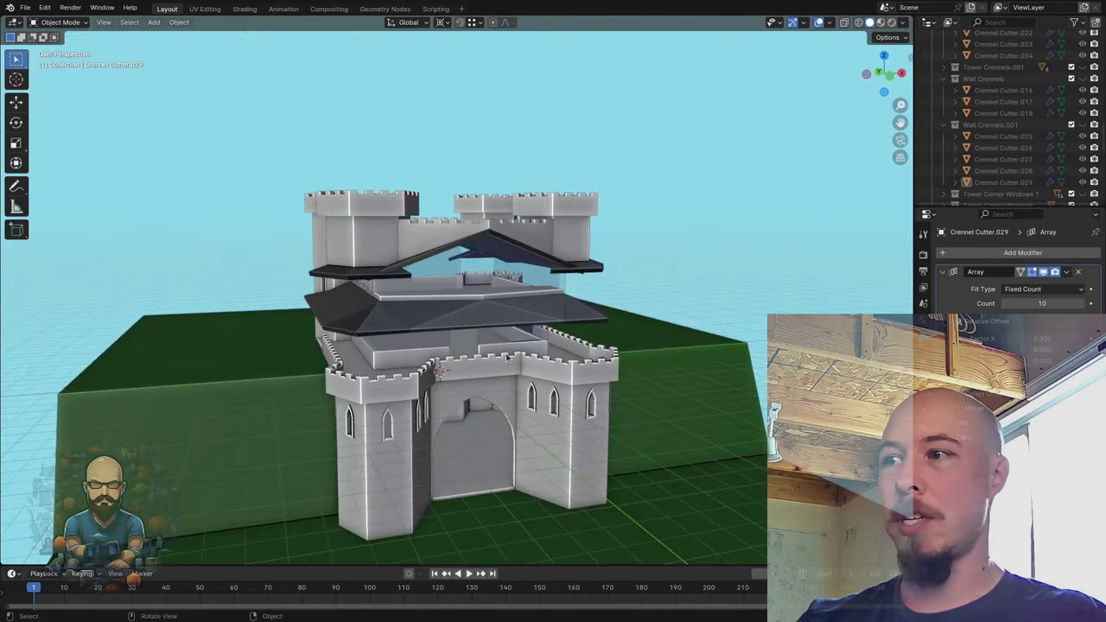
middle_click_drag(473, 429, 437, 425)
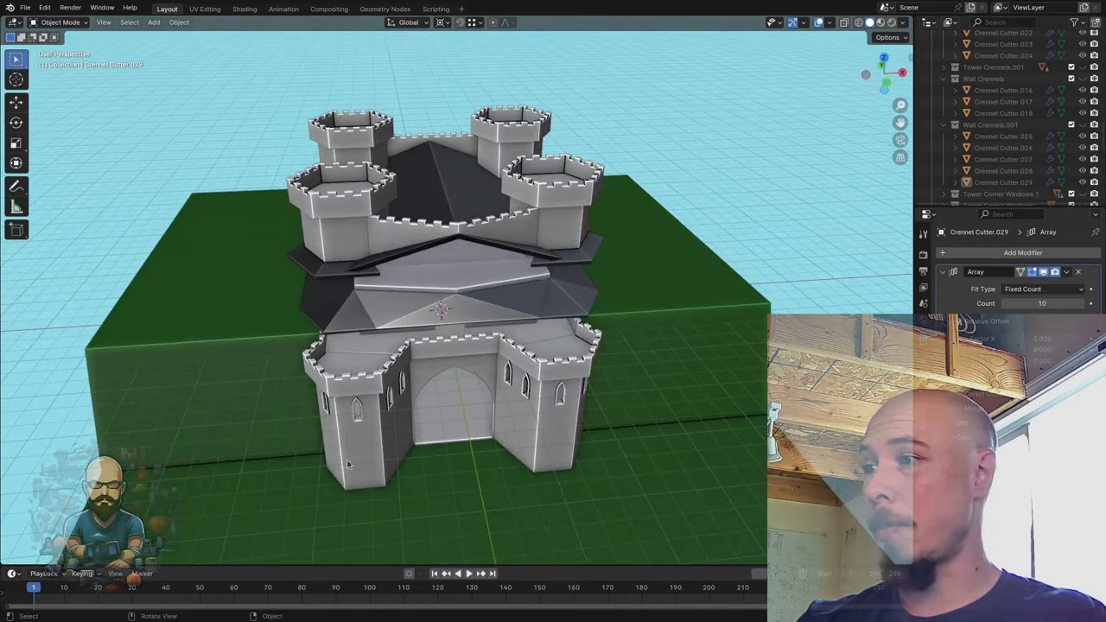
middle_click_drag(538, 393, 462, 408)
scroll(459, 383, "up", 4)
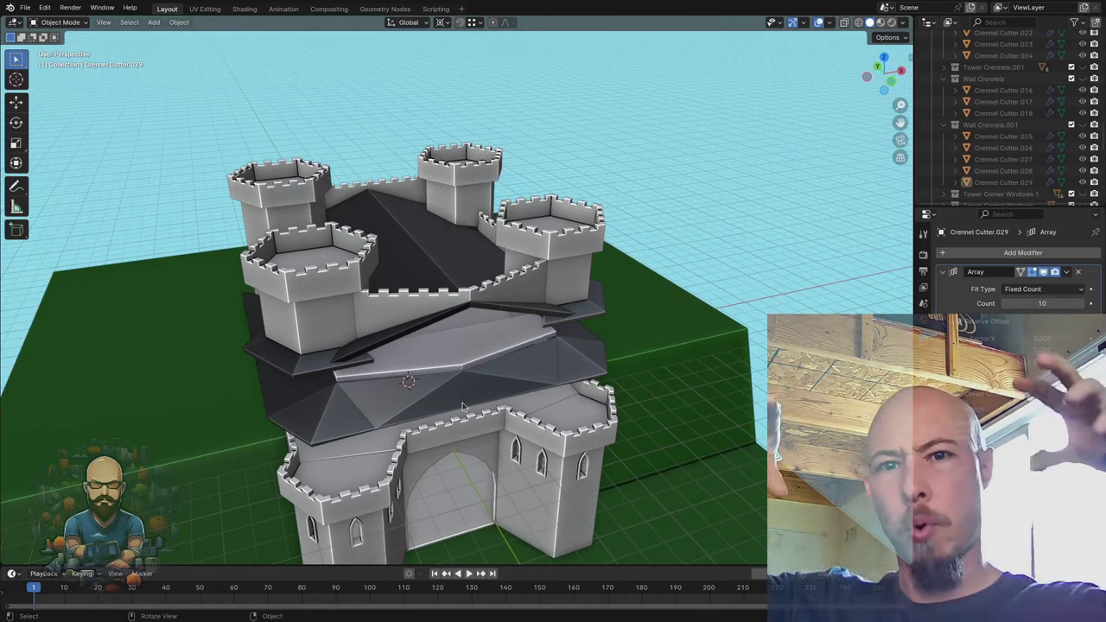
middle_click_drag(496, 408, 296, 223)
scroll(518, 358, "down", 6)
middle_click_drag(518, 358, 582, 331)
scroll(487, 311, "up", 5)
middle_click_drag(490, 435, 376, 373)
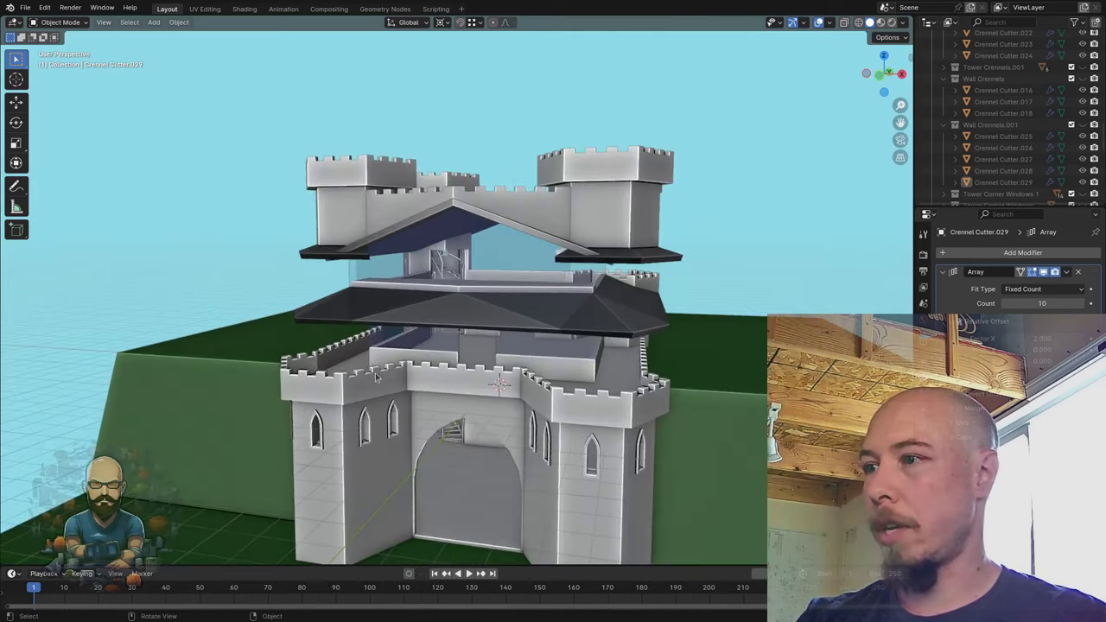
middle_click_drag(548, 378, 519, 379)
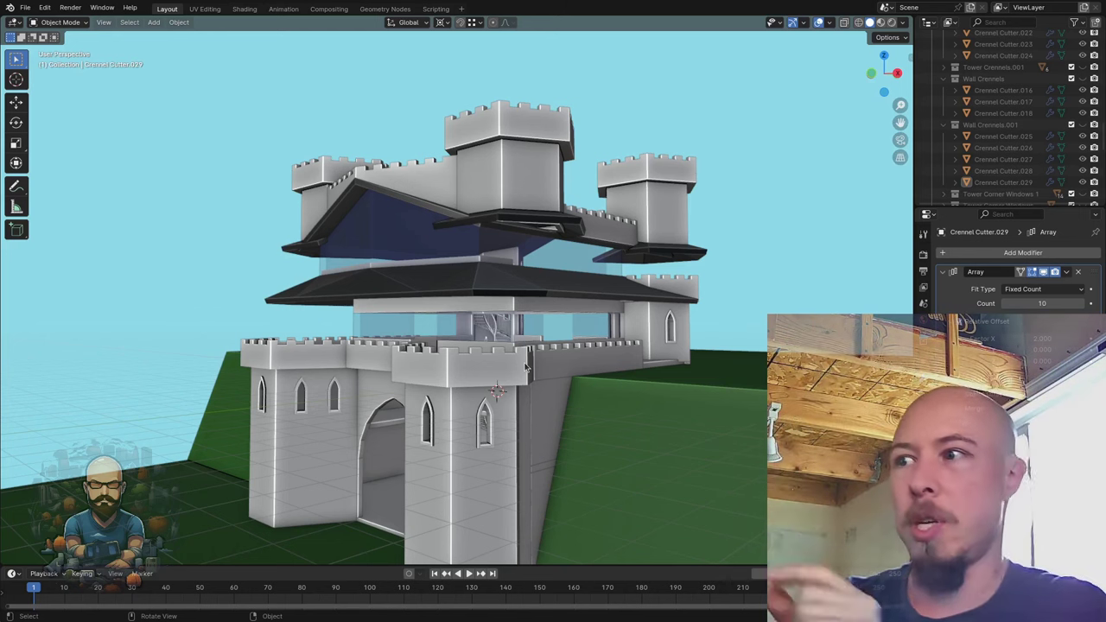
- Use single crenellation cutters with an array count of 1 on the roof towers and enlarge them for wider notches
middle_click_drag(491, 367, 528, 368)
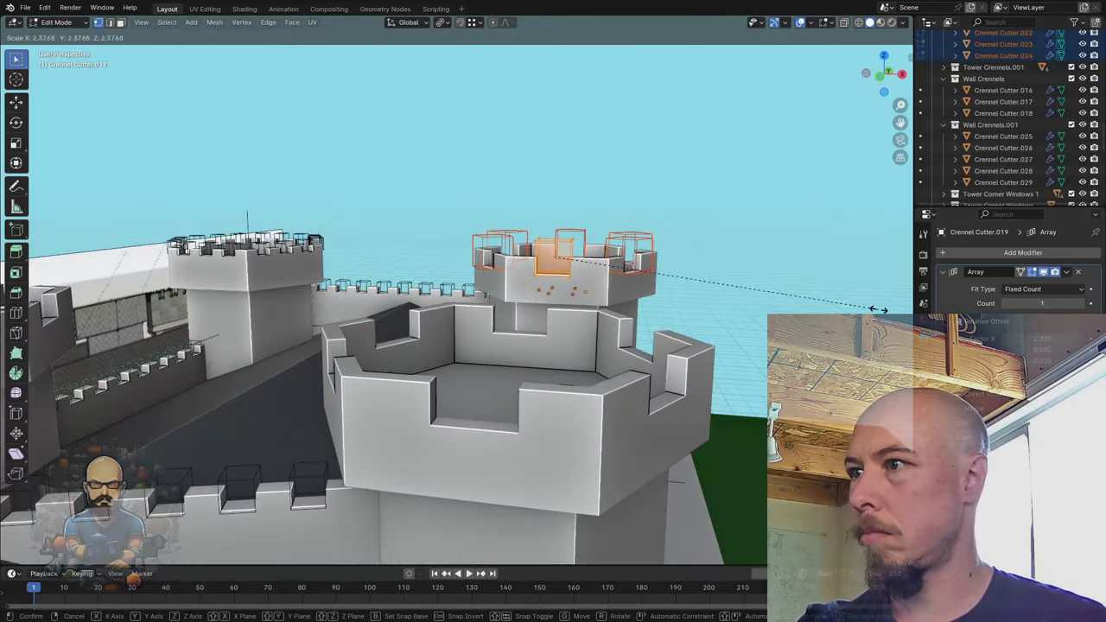
middle_click_drag(407, 311, 513, 387)
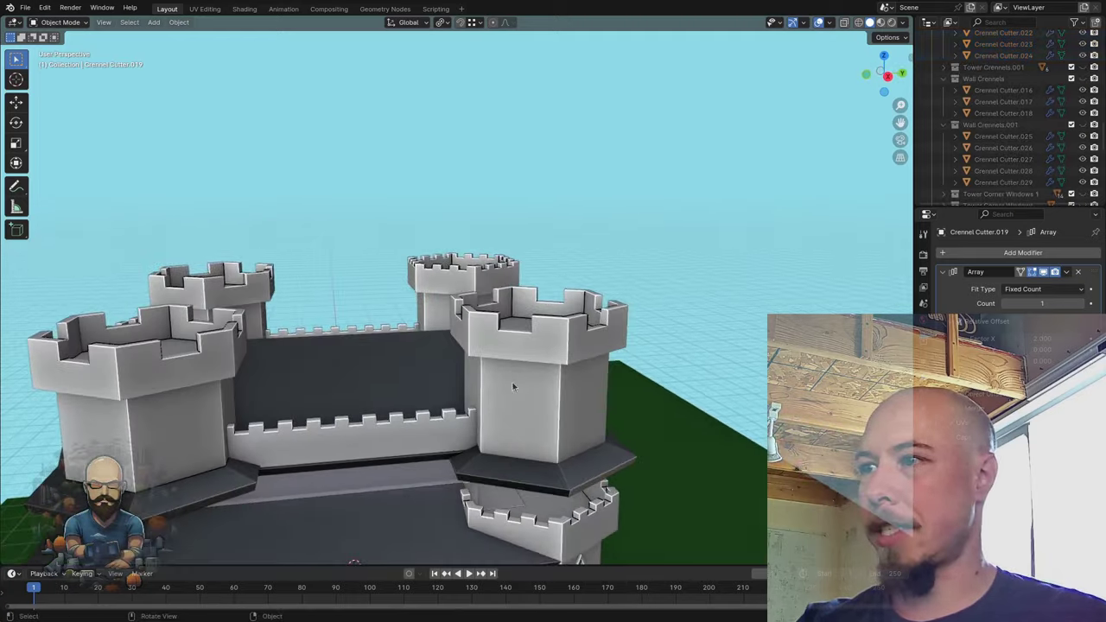
mouse_move(586, 323)
middle_mouse_down()
mouse_move(552, 344)
mouse_move(463, 308)
mouse_move(590, 320)
middle_mouse_up()
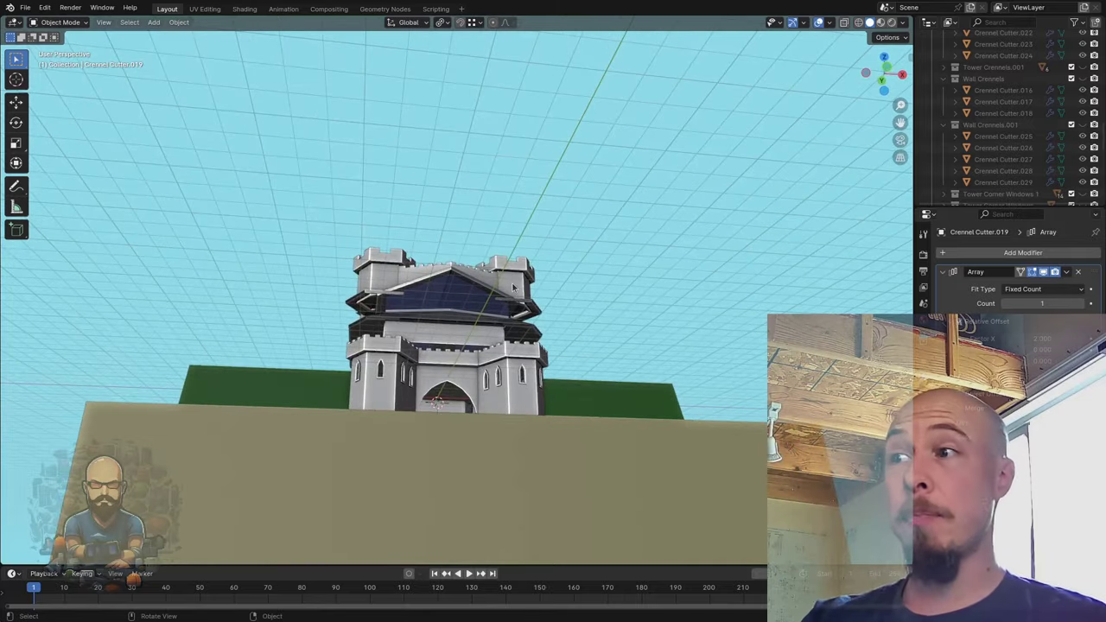
- Examine the enlarged roof tower crenellations against the gatehouse and roofs, mainly from low front viewpoints
middle_click_drag(518, 294, 502, 273)
scroll(493, 267, "up", 2)
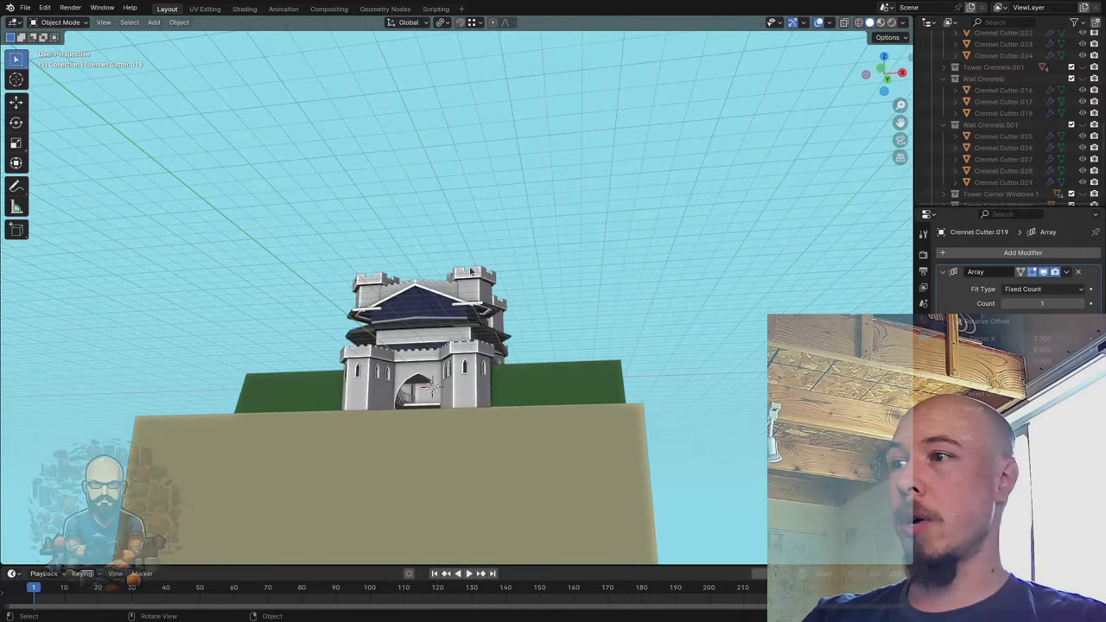
scroll(480, 278, "up", 3)
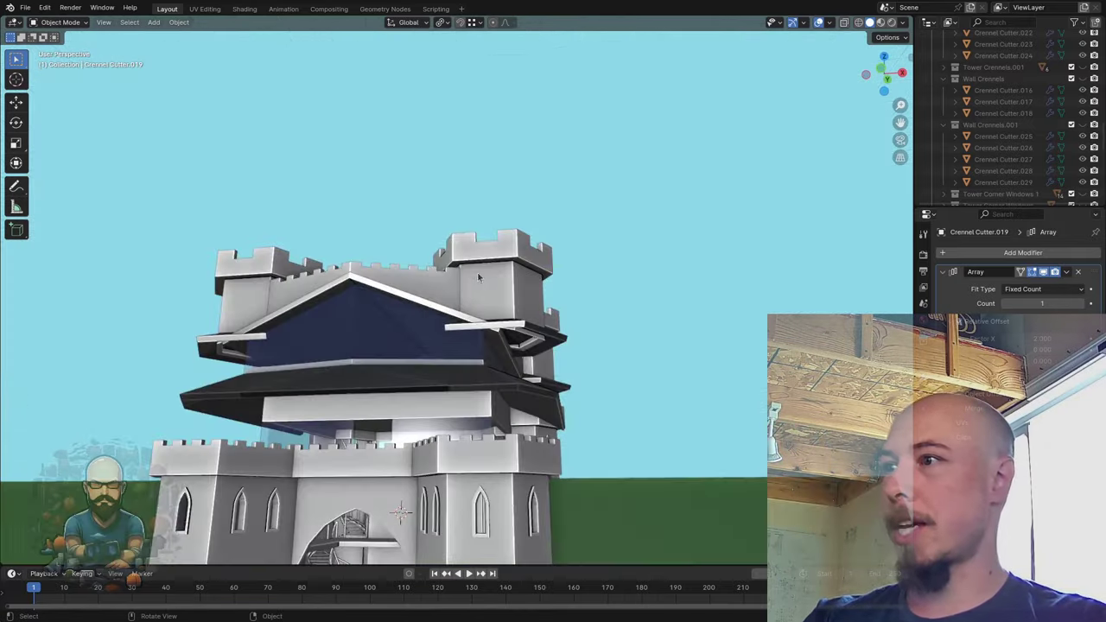
middle_click_drag(535, 270, 503, 384)
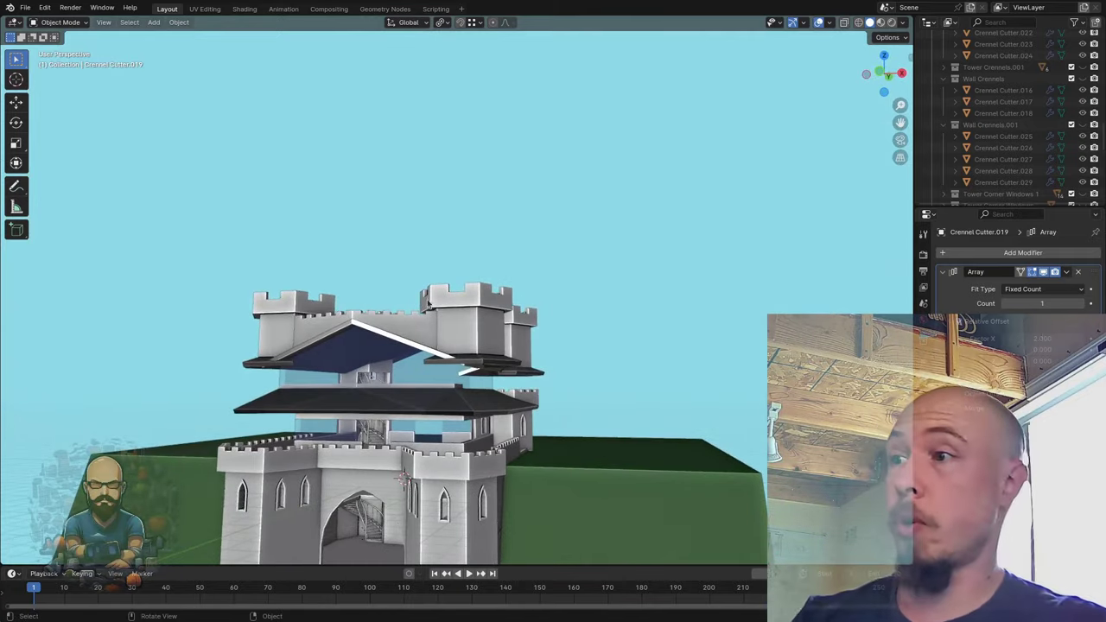
middle_click_drag(501, 322, 507, 391)
middle_click_drag(583, 432, 344, 399)
middle_click_drag(489, 371, 322, 389)
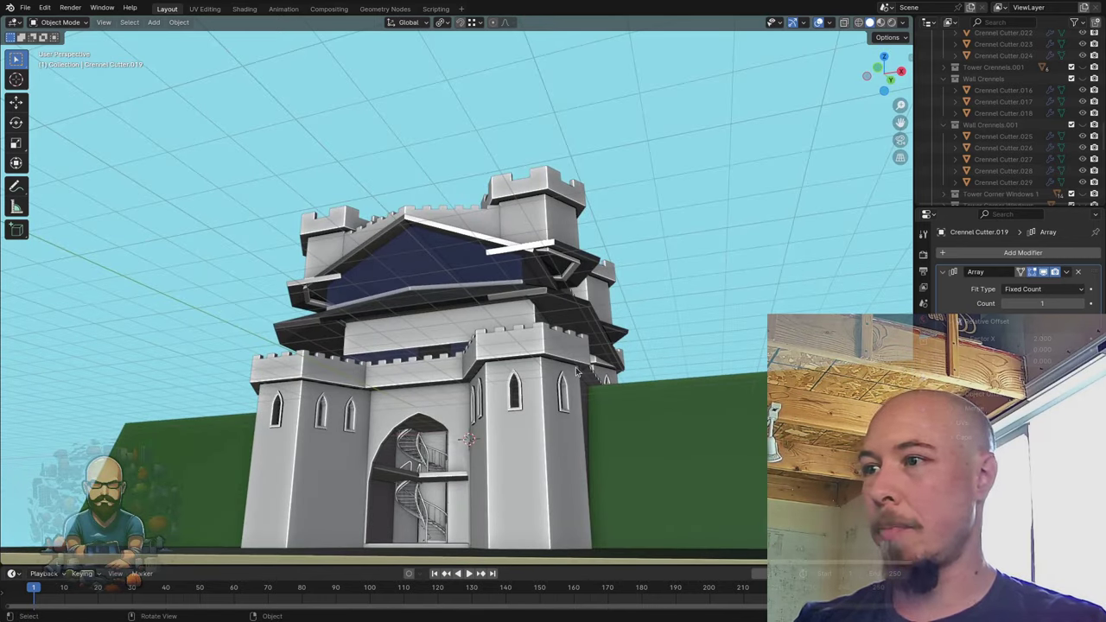
middle_click_drag(528, 393, 560, 297)
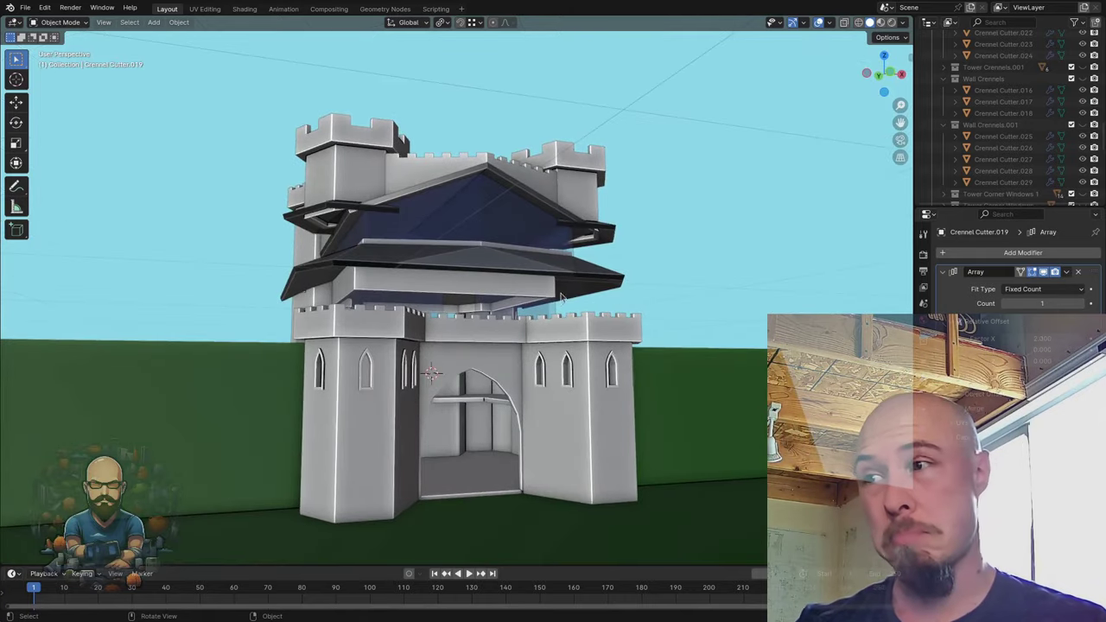
scroll(566, 318, "up", 3)
middle_click_drag(553, 319, 474, 320, "ctrl")
scroll(474, 317, "down", 5)
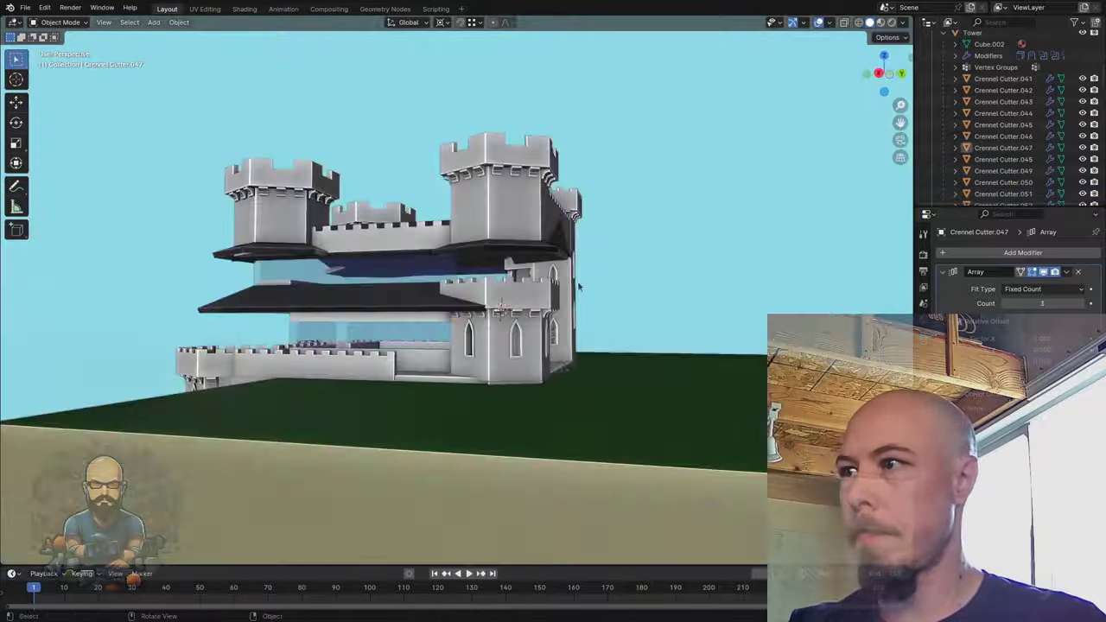
- Apply the enlarged crenellation cutter shape to the other towers and walls and reposition the cutters along the front roof parapet
middle_click_drag(579, 287, 579, 314)
middle_click_drag(564, 355, 574, 313)
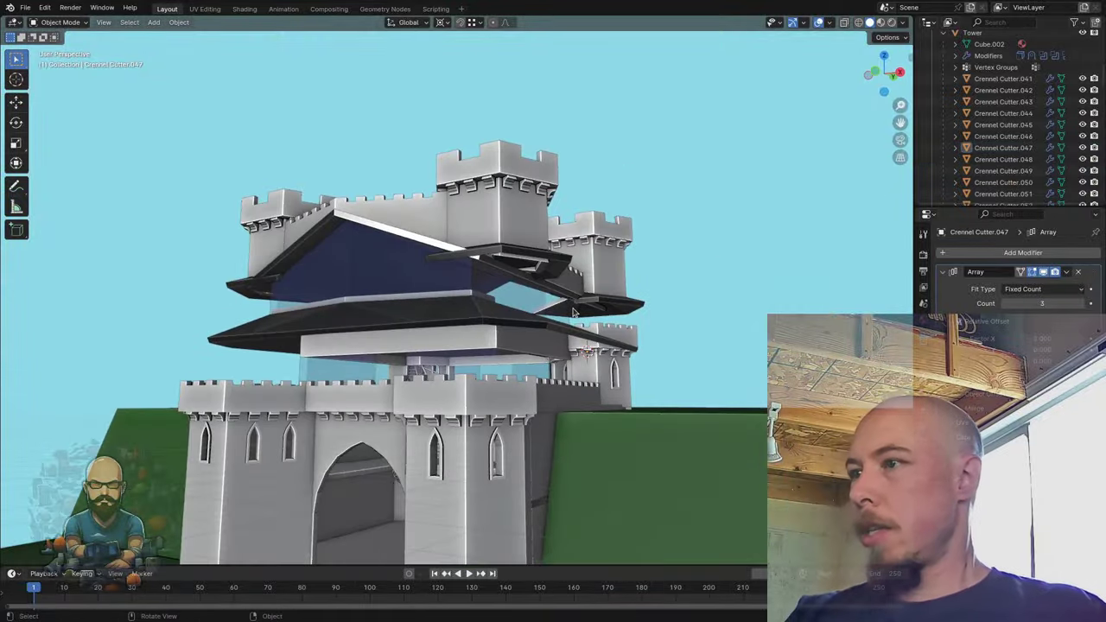
middle_click_drag(481, 340, 531, 309)
middle_click_drag(606, 344, 546, 357)
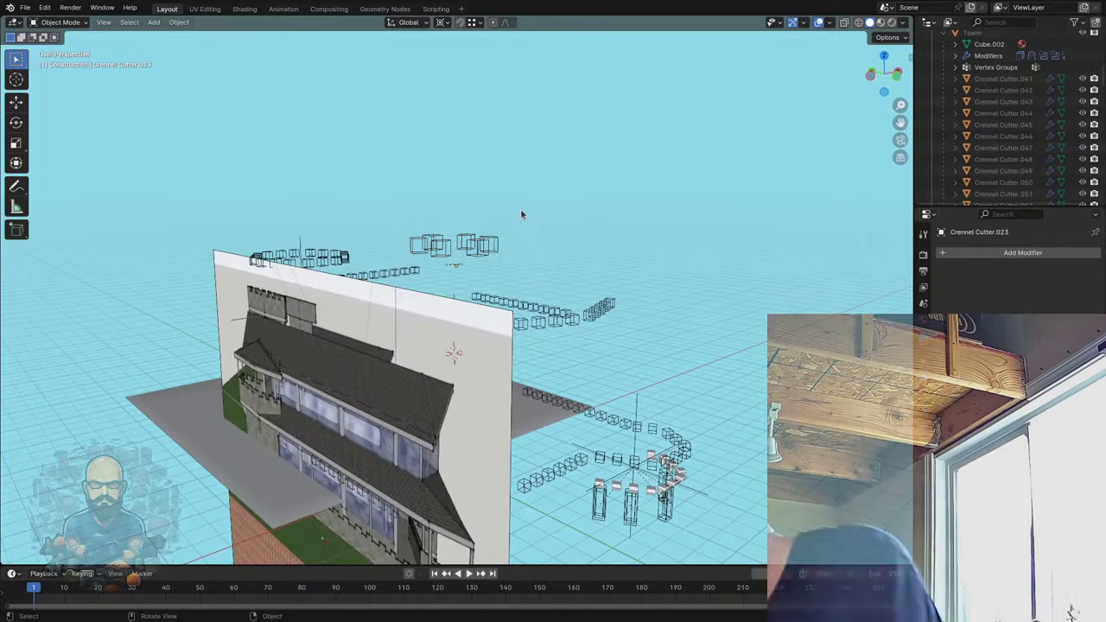
left_click(556, 247)
middle_click_drag(556, 247, 407, 207)
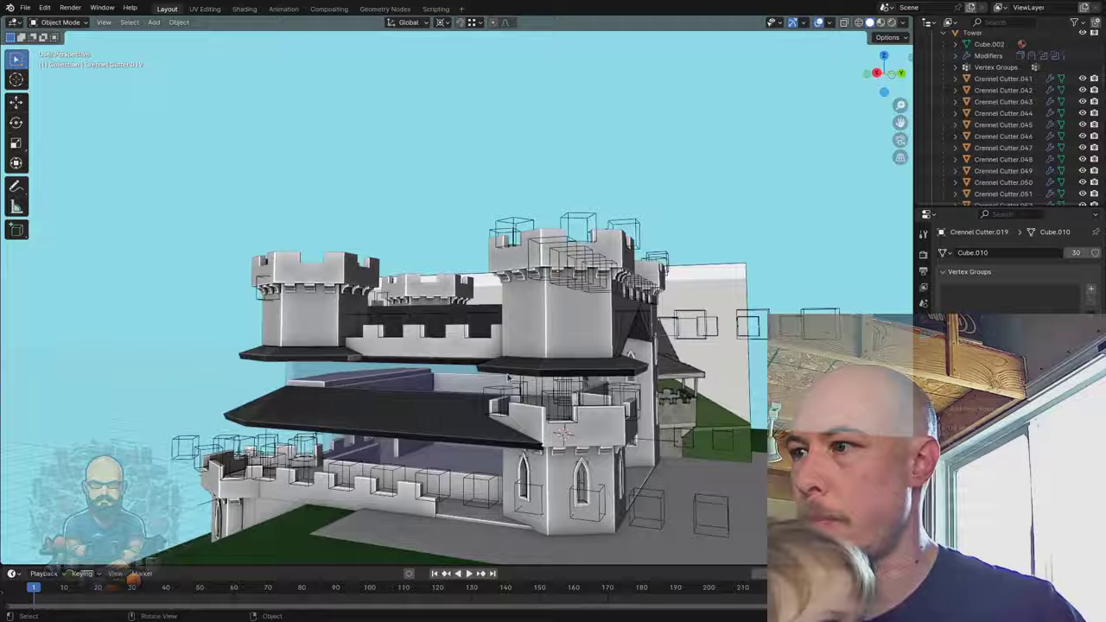
middle_click_drag(610, 440, 616, 472)
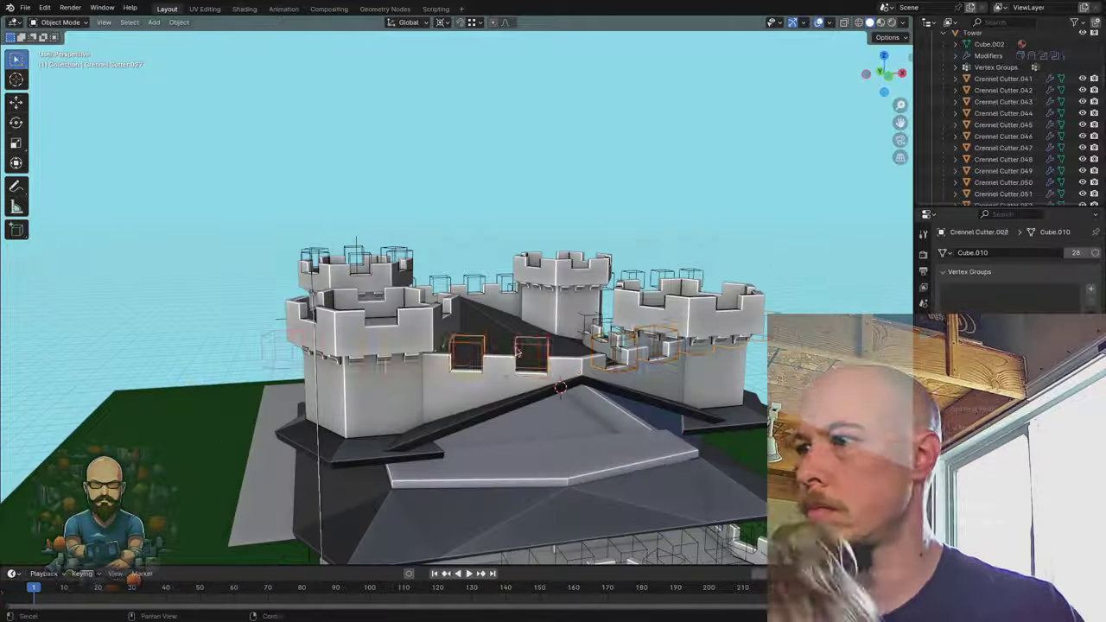
key("g")
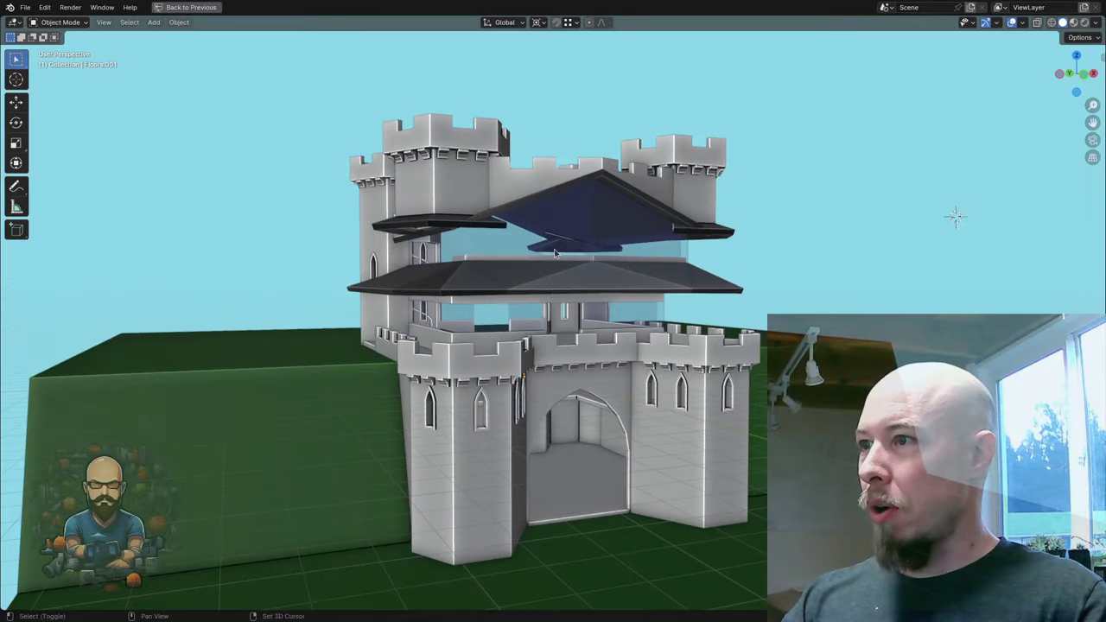
- Examine the castle with its wide crenellations and corbelled parapets from the front, both sides and above
middle_click_drag(556, 253, 673, 240)
middle_click_drag(571, 229, 482, 249)
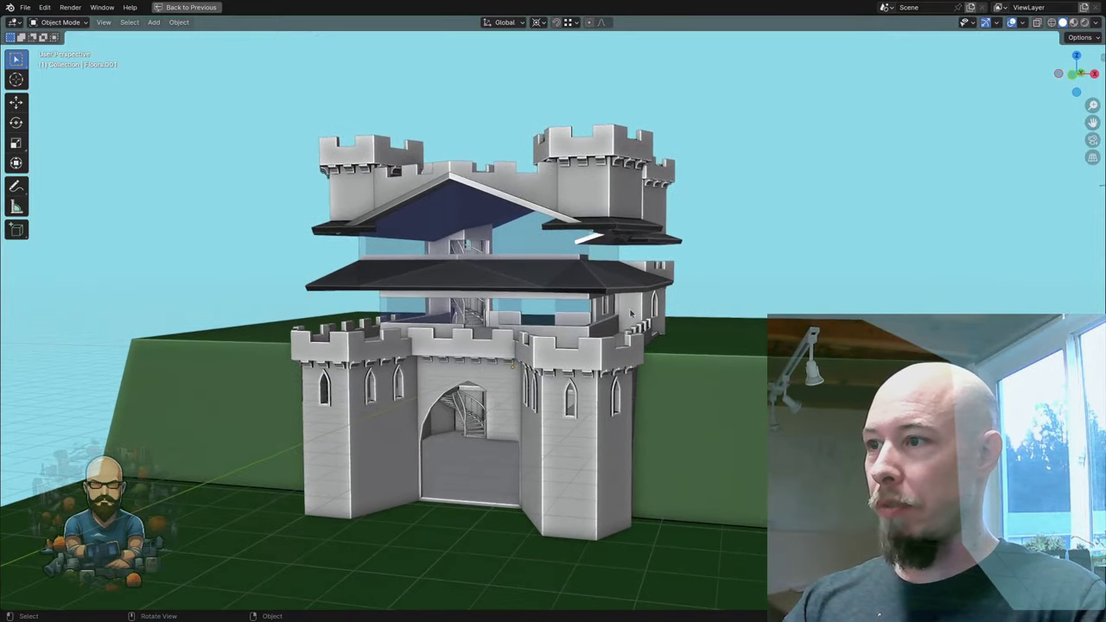
middle_click_drag(317, 294, 466, 253)
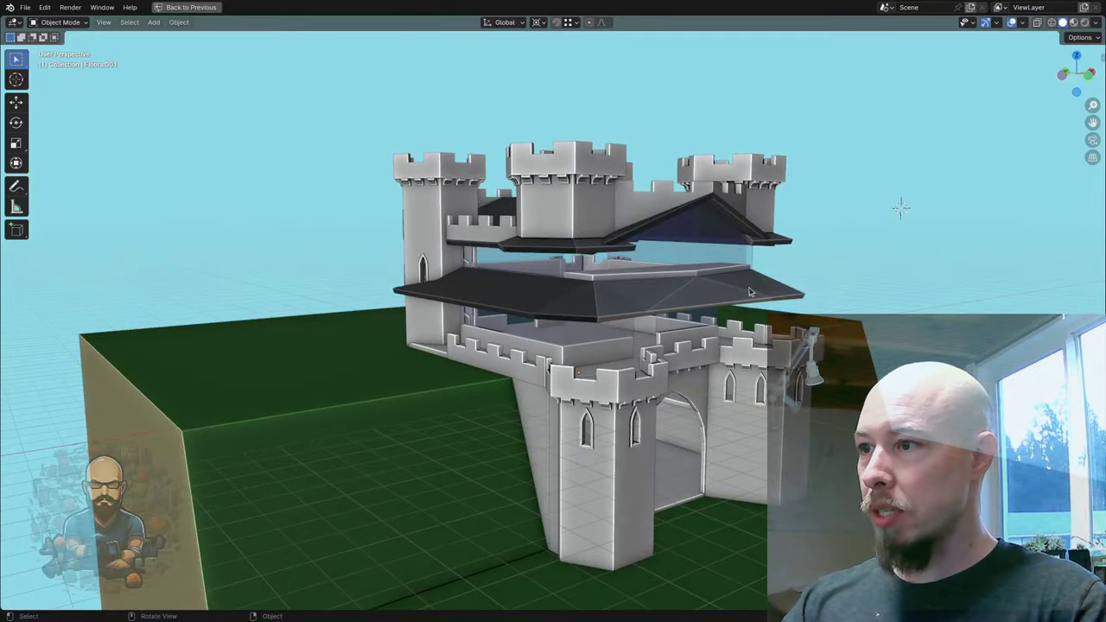
middle_click_drag(750, 293, 679, 283)
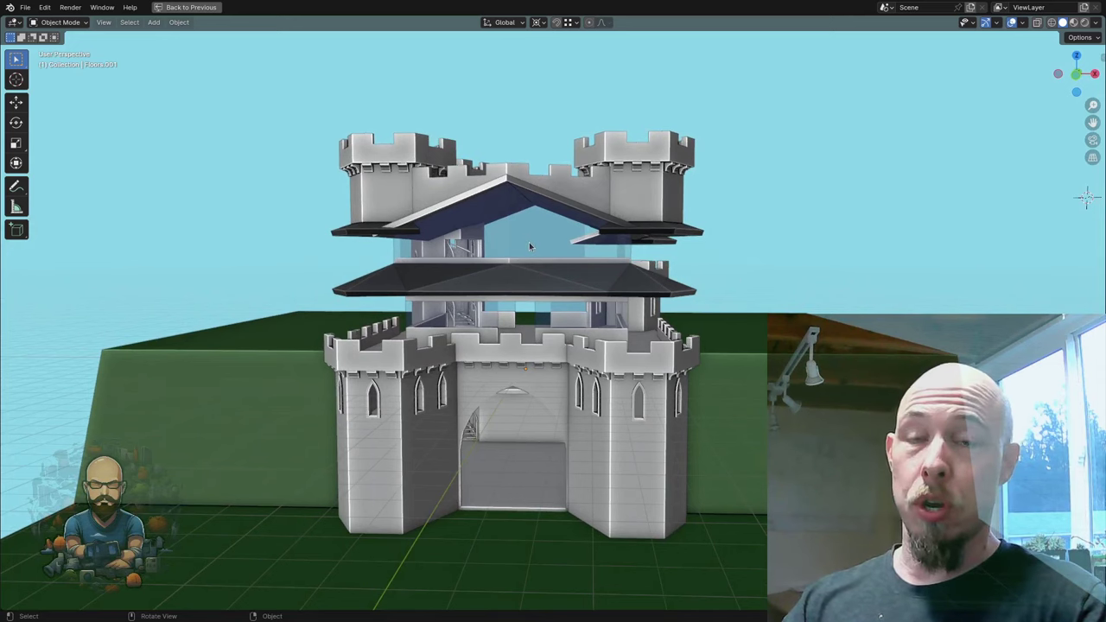
middle_click_drag(529, 246, 449, 251)
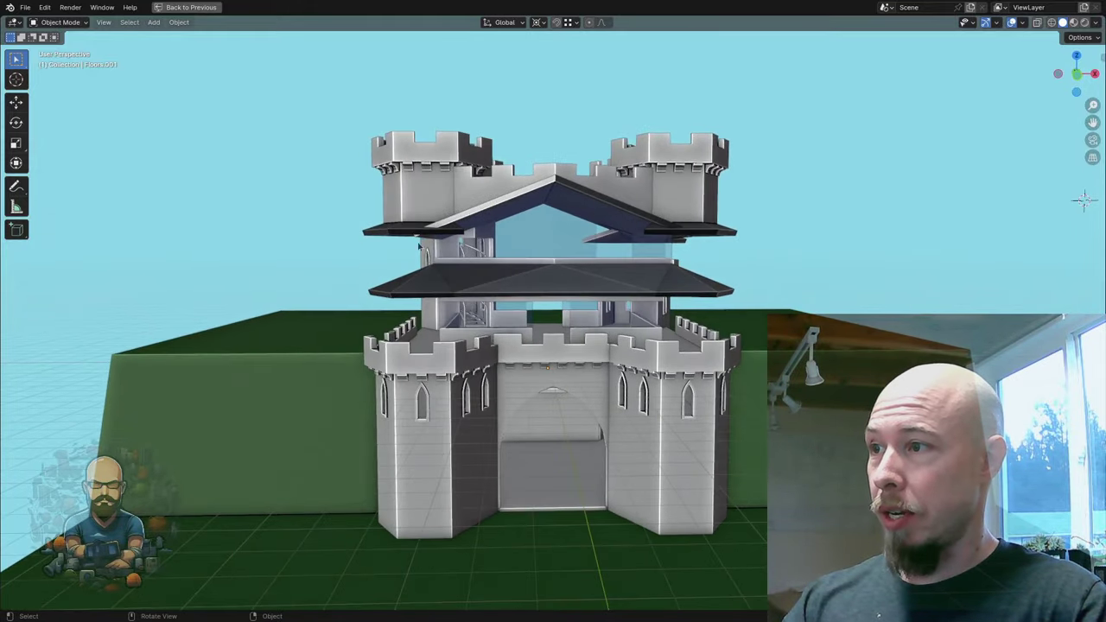
mouse_move(534, 288)
middle_mouse_down()
mouse_move(561, 275)
mouse_move(539, 270)
middle_mouse_up()
middle_click_drag(510, 227, 568, 208)
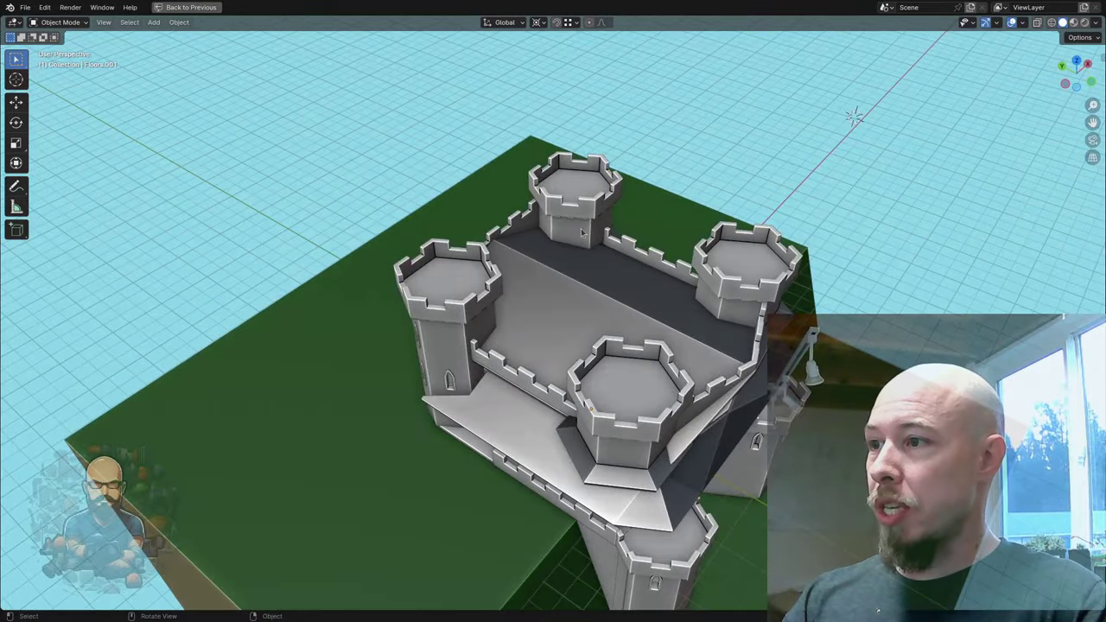
- Examine the roof tower tops and the crenellated walls linking them, from above, from the sides and from the front
mouse_move(448, 309)
middle_mouse_down()
mouse_move(541, 325)
mouse_move(486, 290)
mouse_move(519, 294)
mouse_move(583, 270)
mouse_move(433, 289)
mouse_move(467, 294)
middle_mouse_up()
key("shift+z")
left_click(485, 289)
key("shift+z")
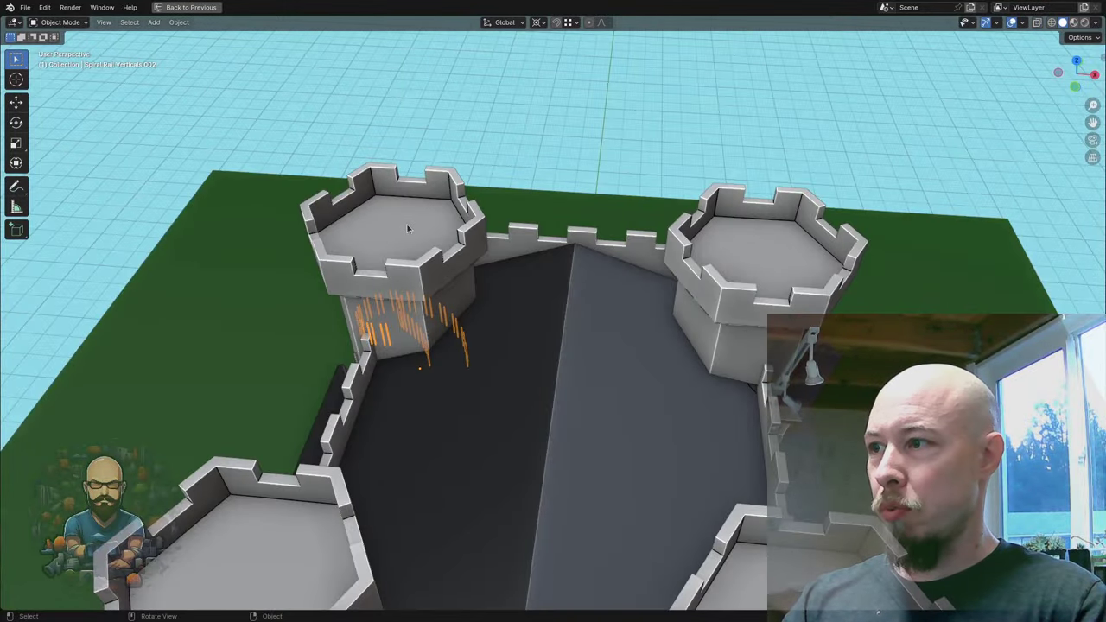
middle_click_drag(484, 306, 441, 283)
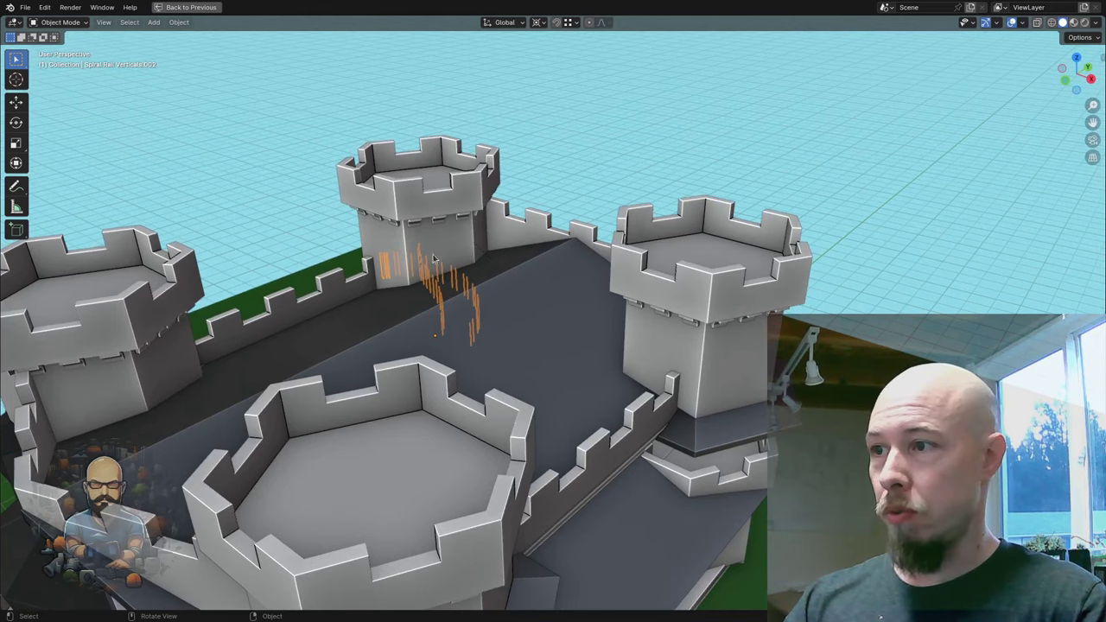
middle_click_drag(495, 299, 627, 232)
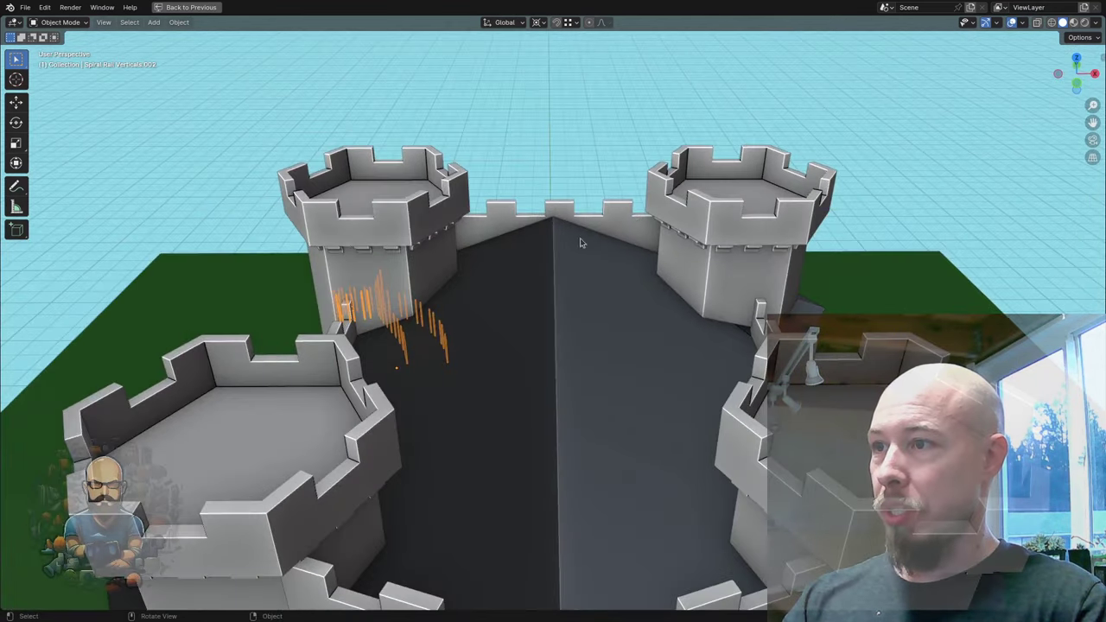
middle_click_drag(729, 209, 764, 313)
middle_click_drag(198, 313, 815, 287)
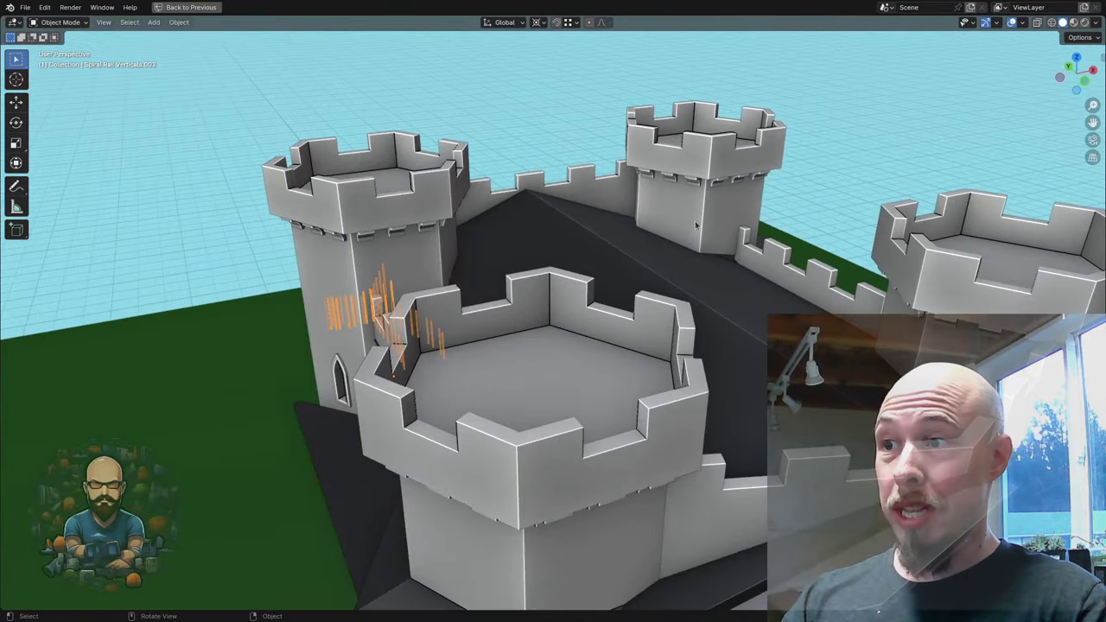
middle_click_drag(697, 226, 632, 192, "shift")
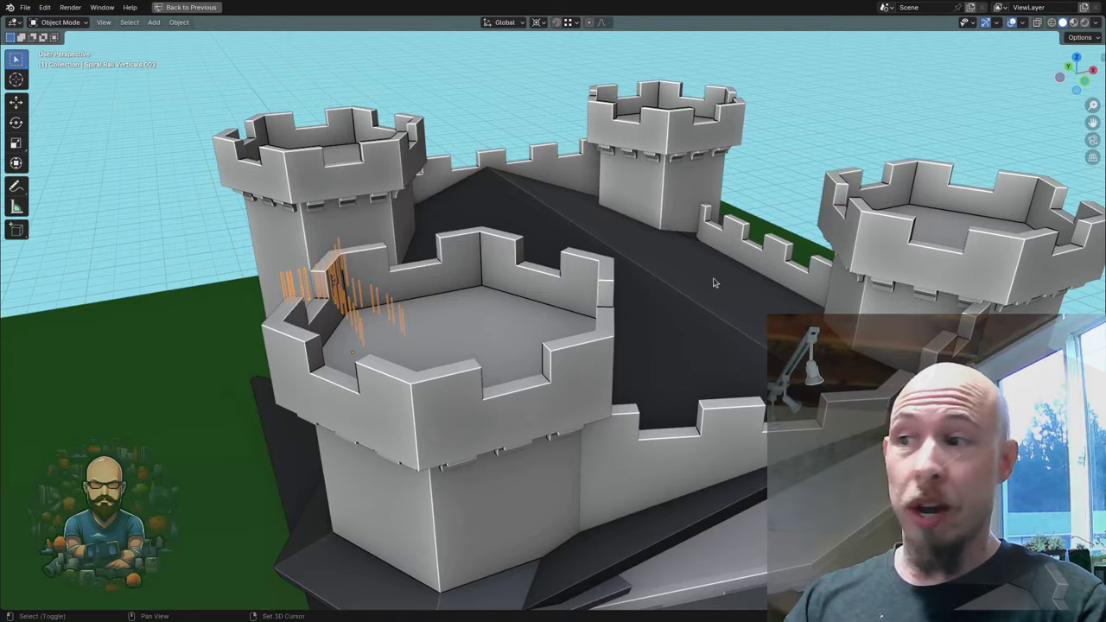
scroll(714, 283, "down", 3)
middle_click_drag(714, 283, 563, 235)
middle_click_drag(457, 213, 668, 258)
scroll(585, 217, "up", 3)
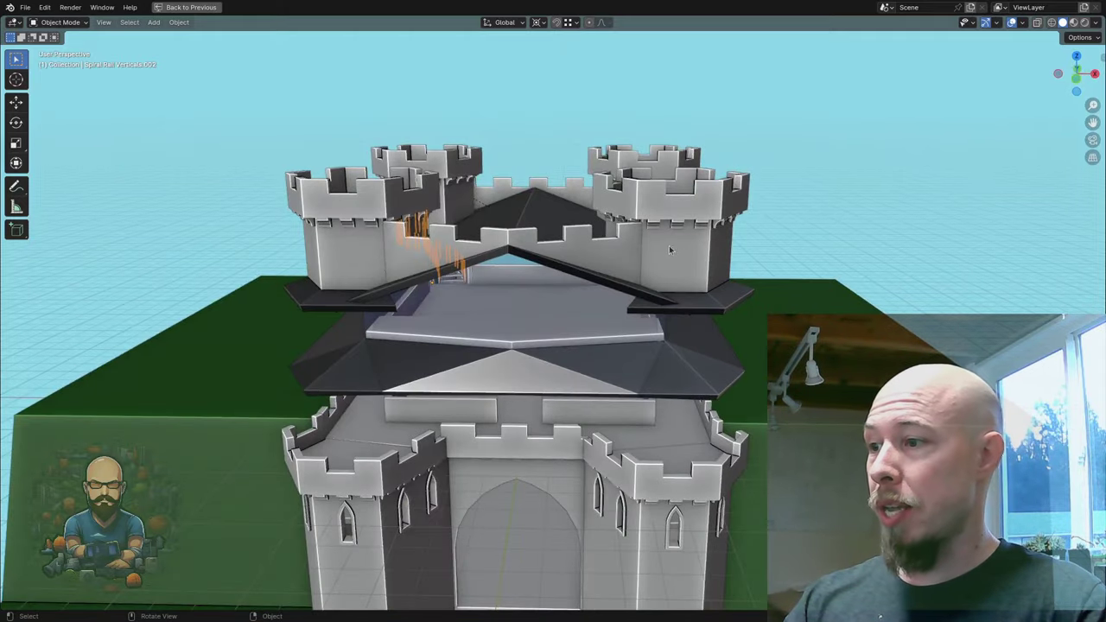
scroll(671, 250, "down", 2)
middle_click_drag(672, 250, 683, 310, "shift")
- Extend the shared corbel shape downward into longer curved brackets beneath the parapets of the gatehouse and towers
left_click(695, 311)
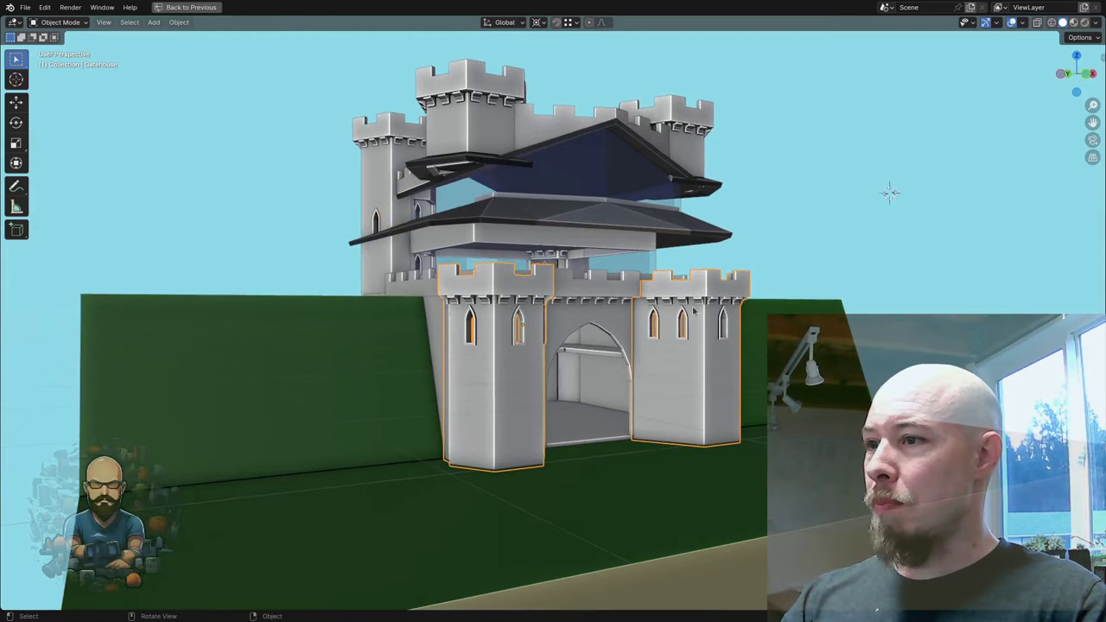
middle_click_drag(691, 143, 689, 192, "shift")
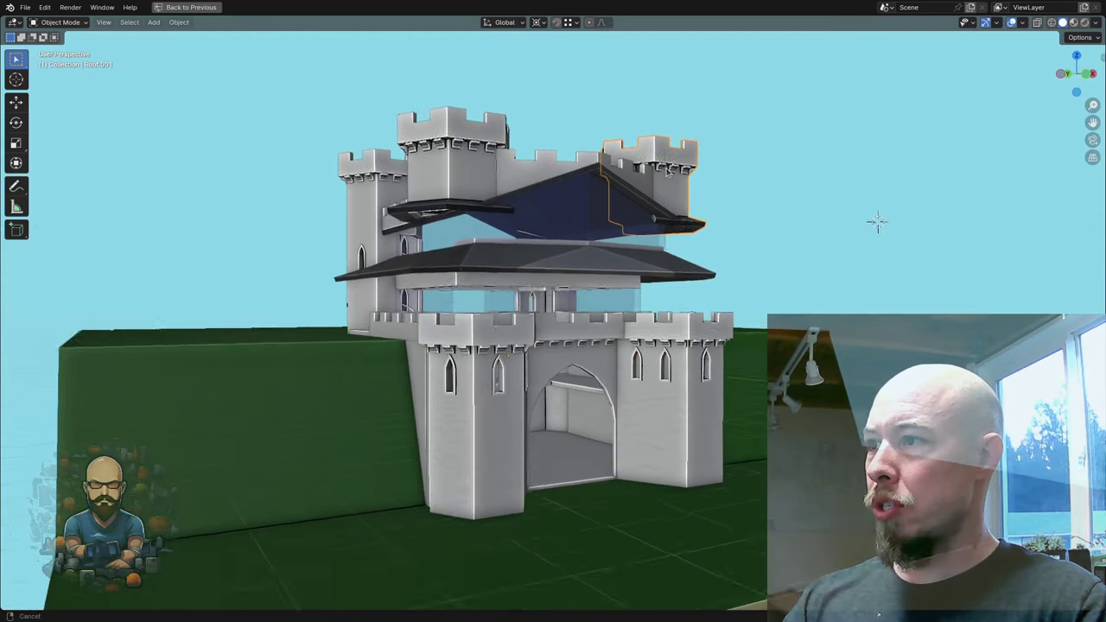
scroll(401, 206, "up", 6)
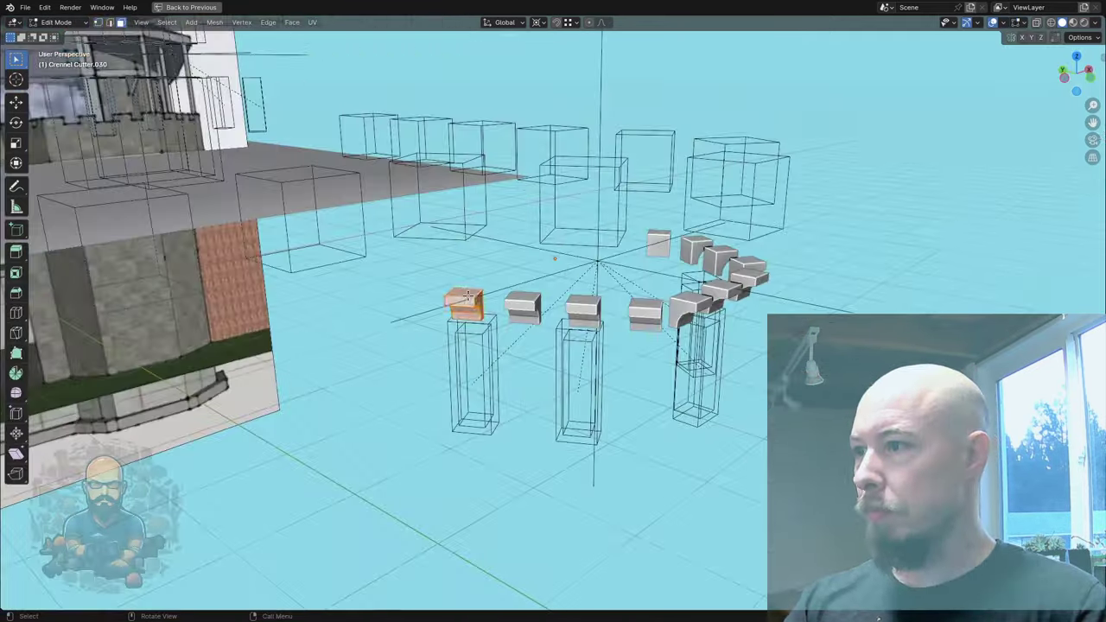
scroll(595, 391, "up", 2)
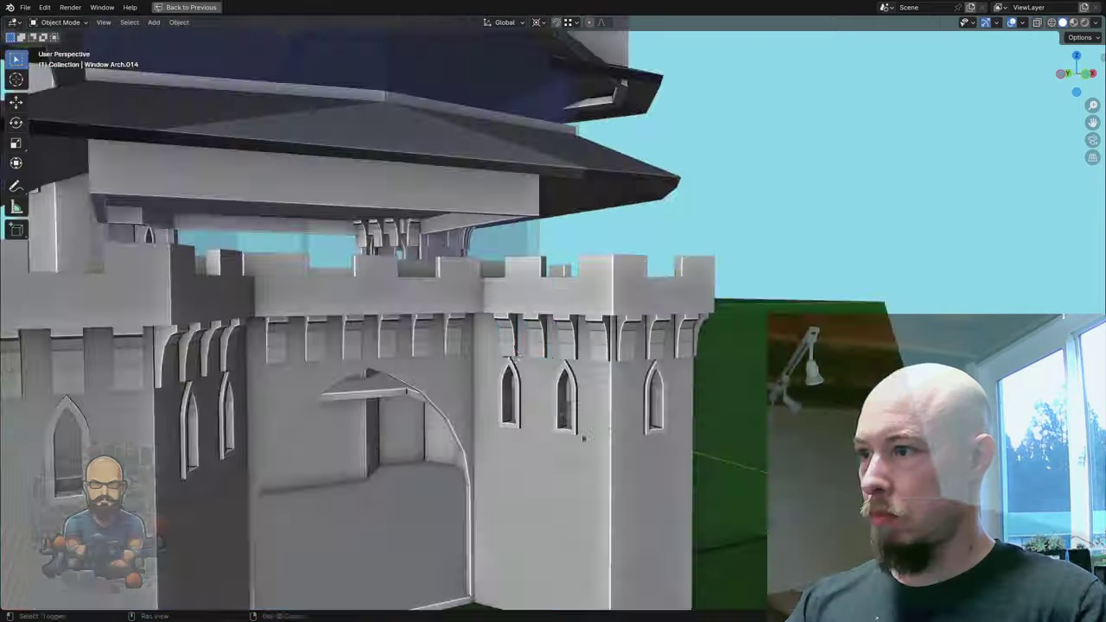
middle_click_drag(583, 439, 705, 256)
middle_click_drag(617, 345, 617, 327, "shift")
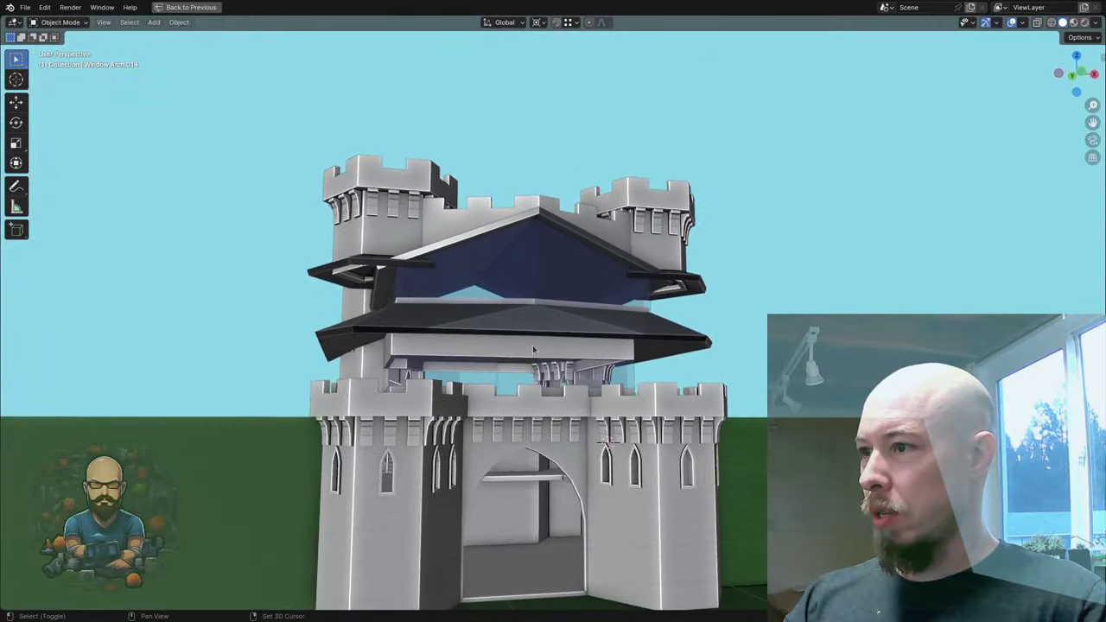
middle_click_drag(533, 349, 587, 181)
middle_click_drag(395, 233, 479, 229)
scroll(617, 319, "up", 3)
middle_click_drag(617, 318, 620, 374)
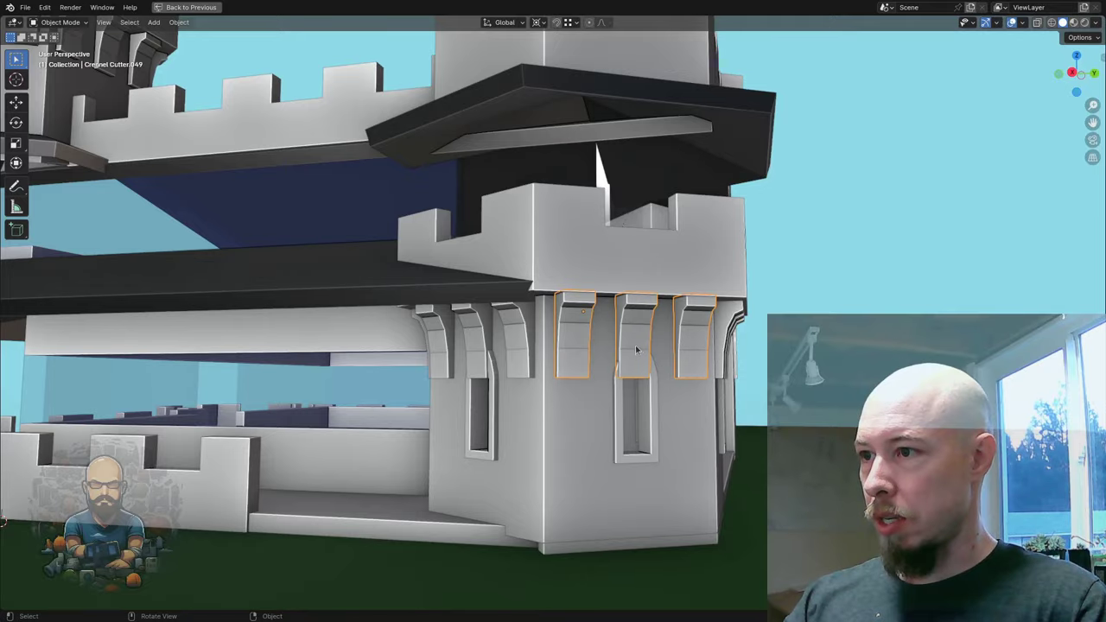
- Lower the side corner tower's Gothic windows so their pointed arches clear the lengthened corbels
scroll(562, 395, "down", 3)
middle_click_drag(580, 397, 657, 389)
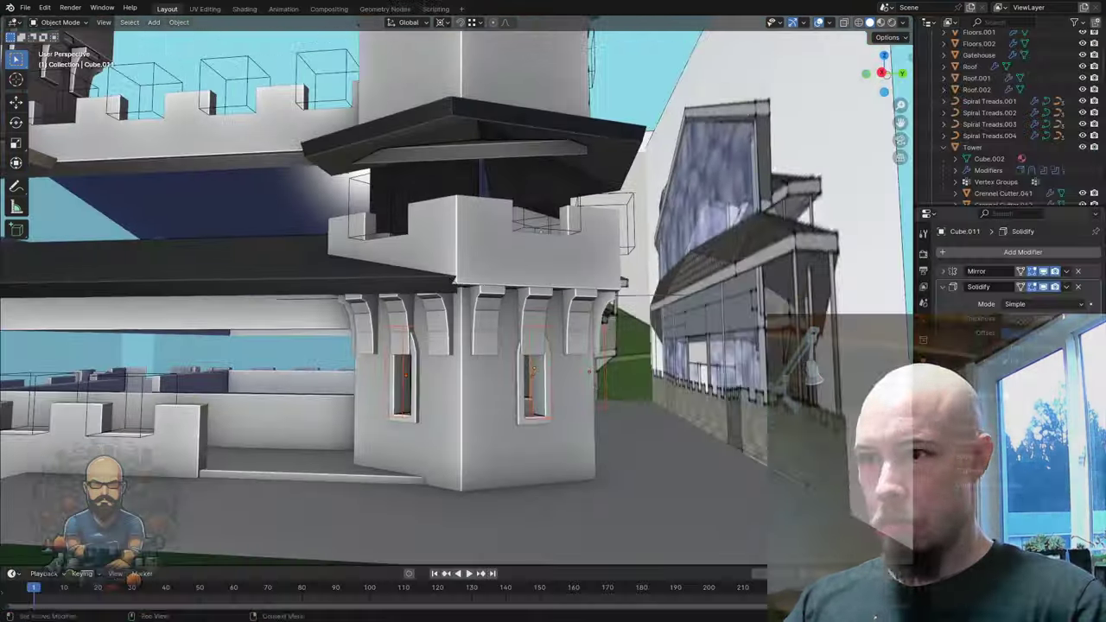
middle_click_drag(519, 380, 484, 388)
scroll(484, 388, "up", 2)
middle_click_drag(463, 265, 257, 357)
left_click(544, 349)
scroll(450, 312, "up", 5)
middle_click_drag(581, 287, 605, 304)
middle_click_drag(486, 164, 574, 320)
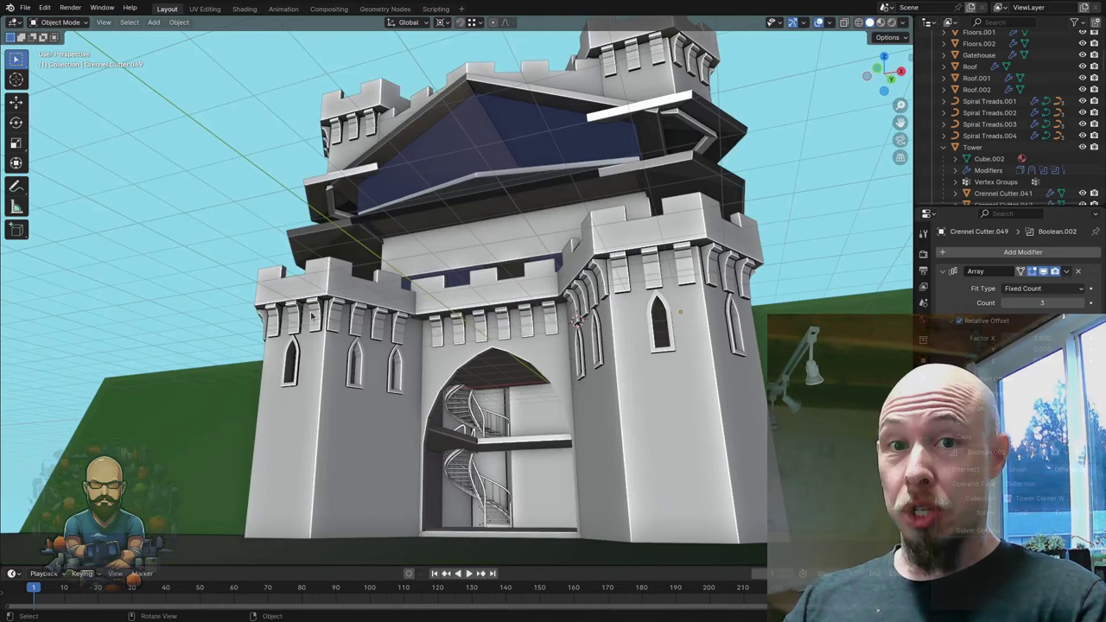
- Raise the rear corner tower and top it with an overhanging corbelled, crenellated turret with Gothic windows
middle_click_drag(317, 316, 477, 299)
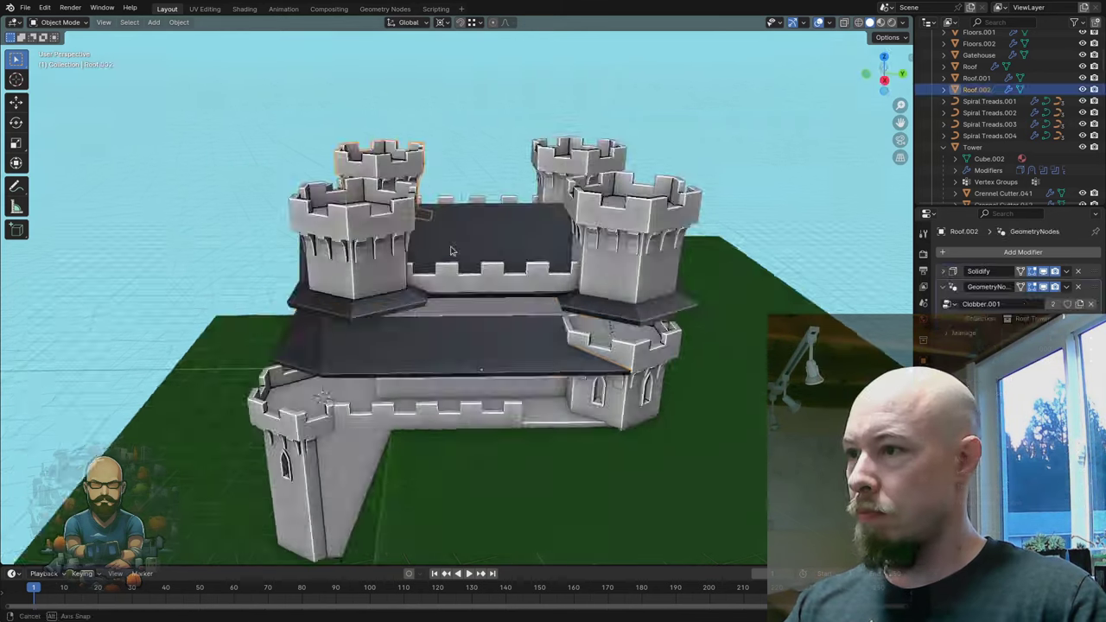
middle_click_drag(518, 363, 553, 346)
key("g")
key("g")
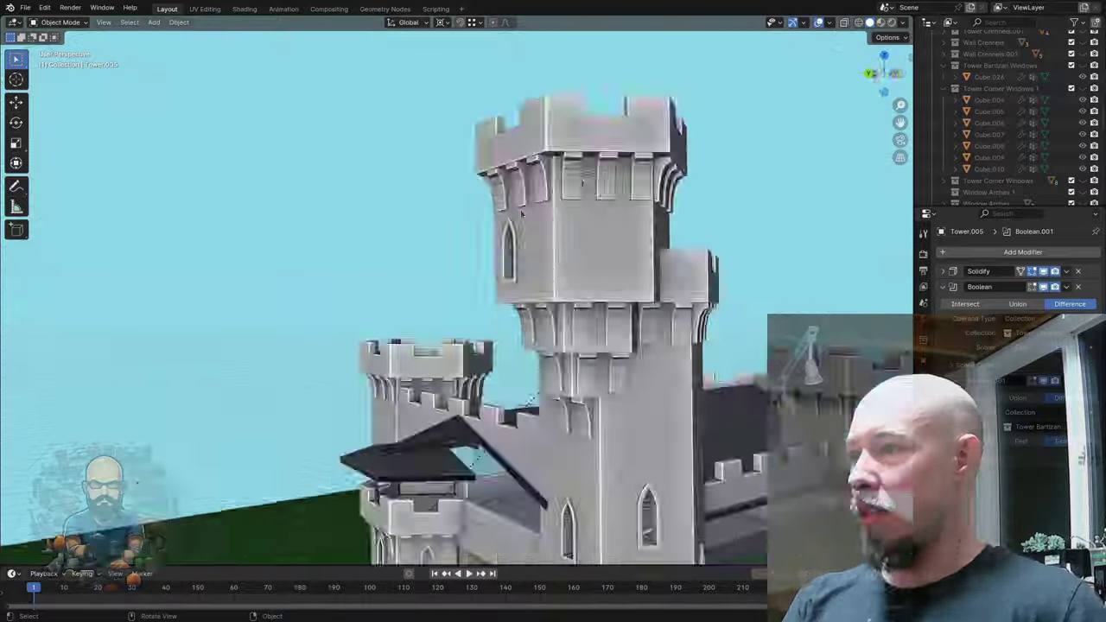
middle_click_drag(521, 213, 401, 197)
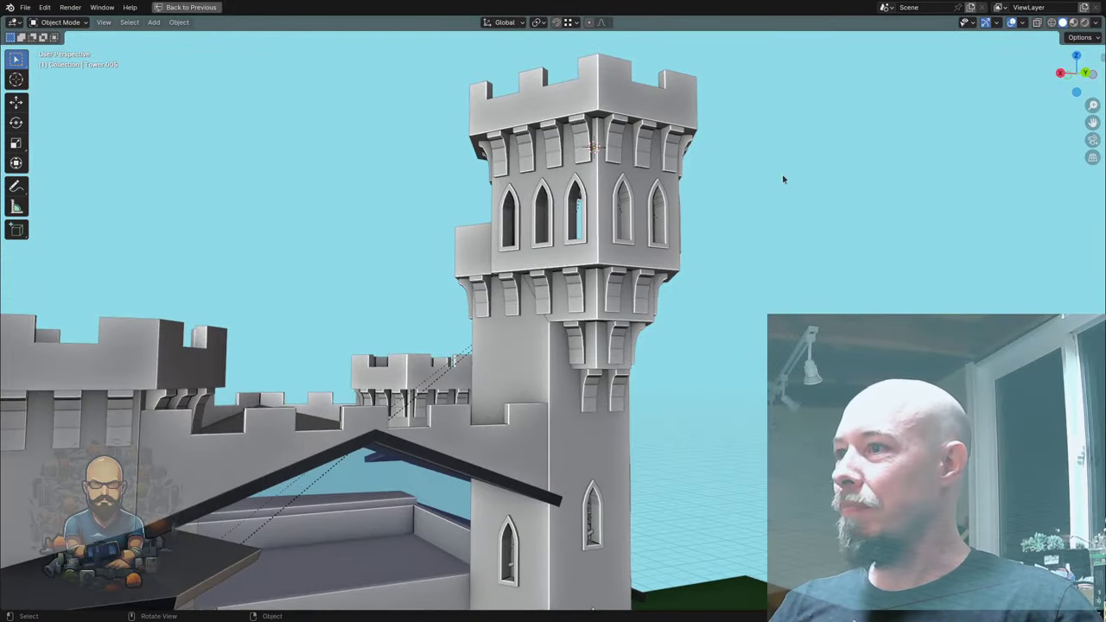
- Examine the tall turret's windows, stepped corbels, doorway and lower walkway from below and above
middle_click_drag(785, 179, 872, 205)
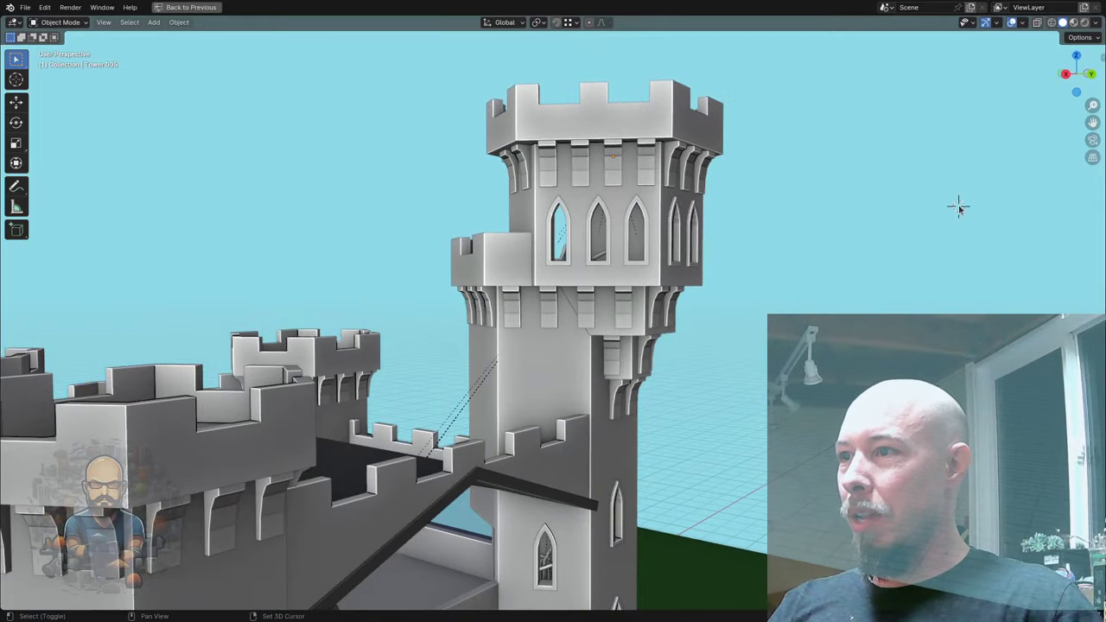
scroll(705, 344, "down", 5)
scroll(702, 289, "up", 5)
middle_click_drag(702, 294, 619, 198)
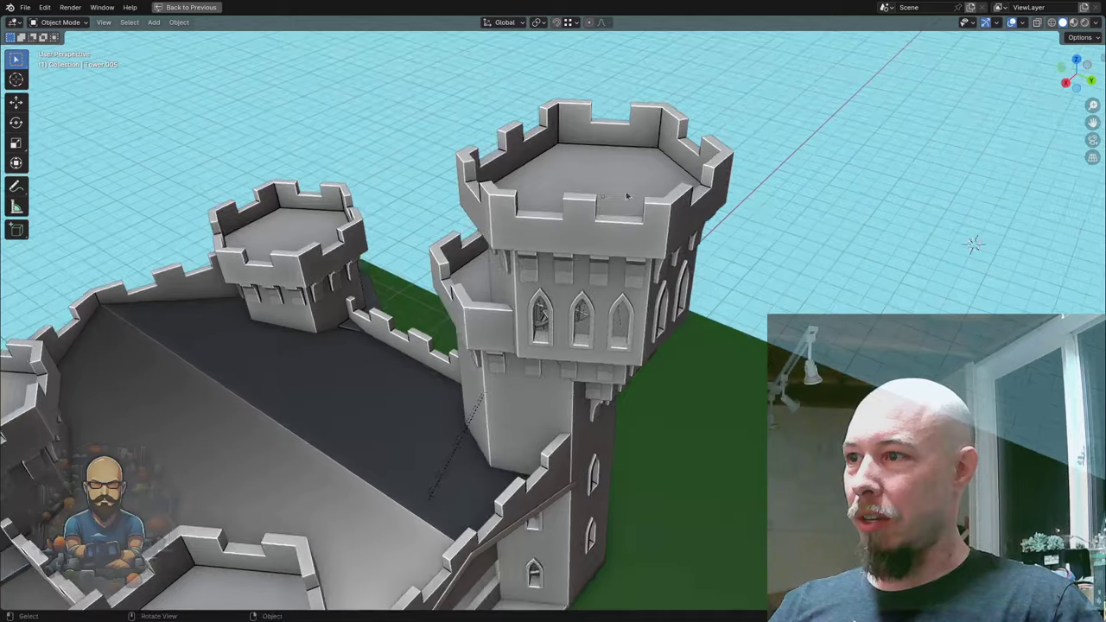
middle_click_drag(718, 307, 553, 320)
scroll(585, 294, "down", 5)
scroll(529, 316, "up", 8)
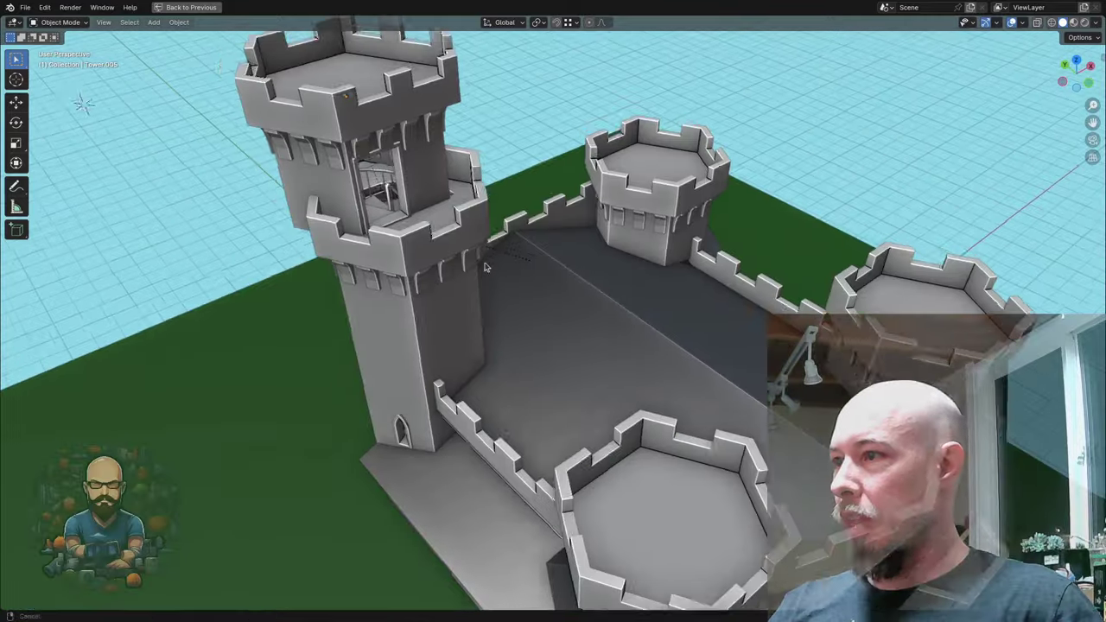
scroll(531, 313, "down", 10)
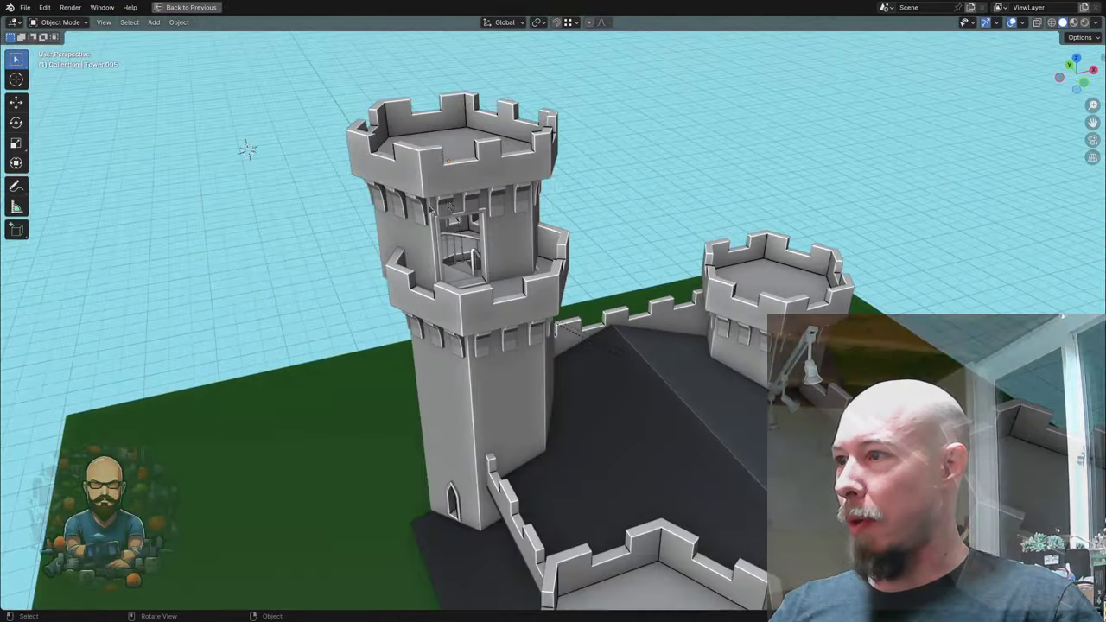
mouse_move(545, 287)
middle_mouse_down()
mouse_move(460, 208)
mouse_move(529, 291)
middle_mouse_up()
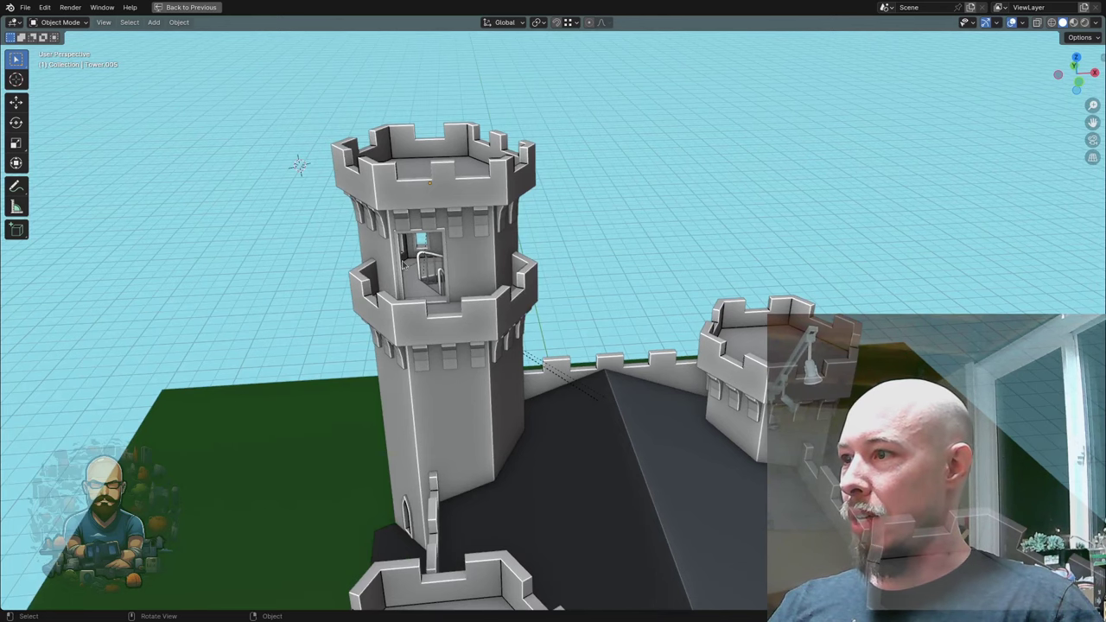
middle_click_drag(503, 353, 567, 300)
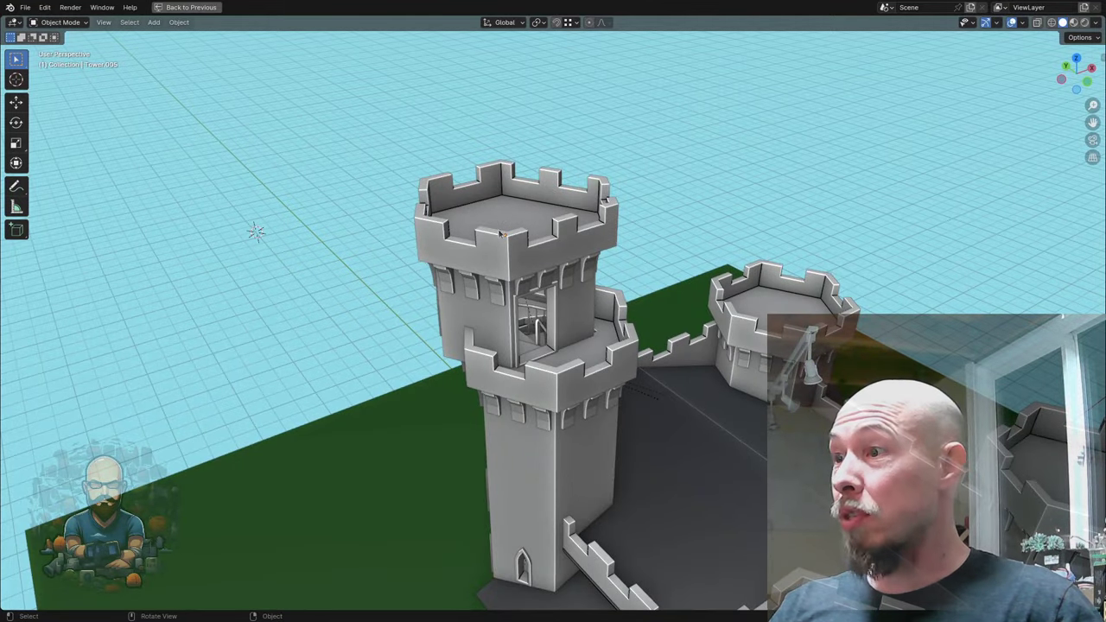
scroll(523, 227, "down", 3)
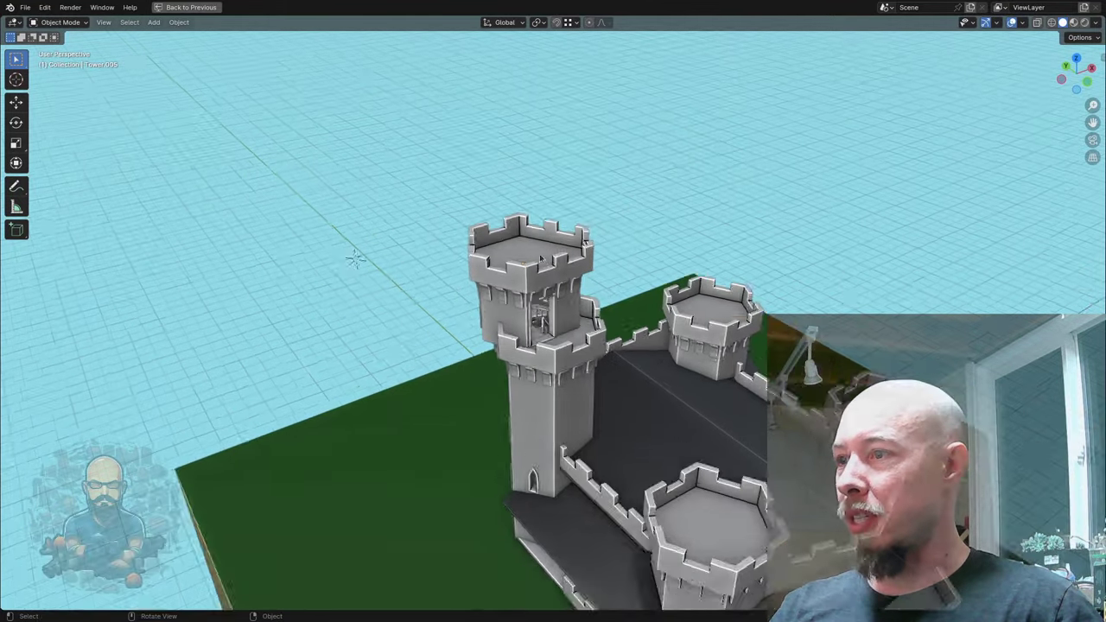
- Examine the tall tower's proportions against the whole castle from the front, back and sides
middle_click_drag(523, 227, 615, 237)
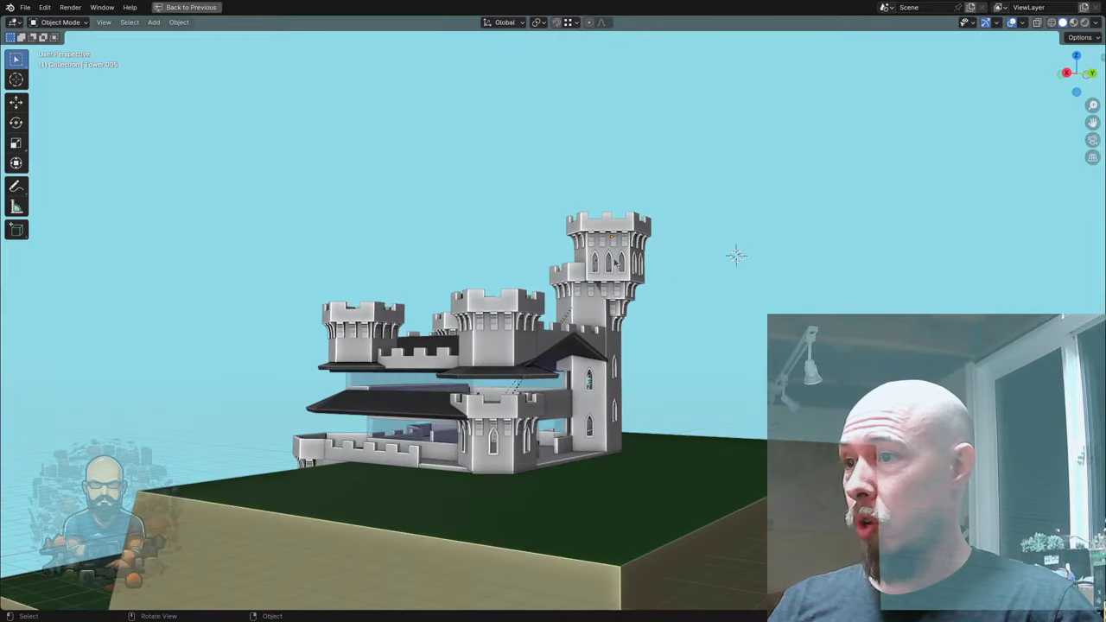
middle_click_drag(637, 296, 651, 328)
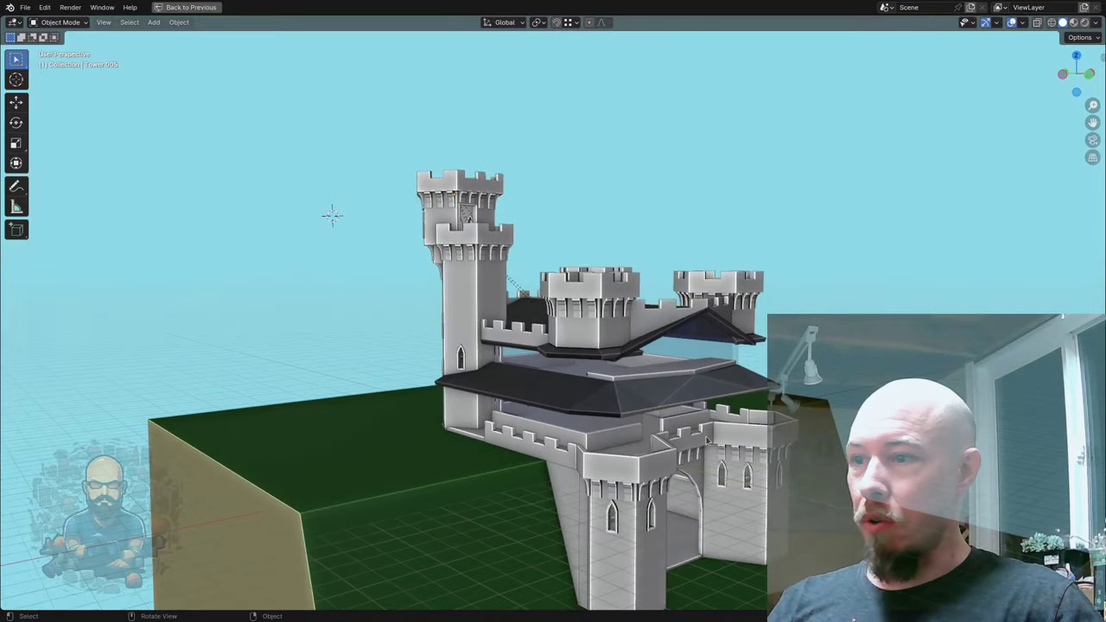
middle_click_drag(708, 441, 583, 426)
middle_click_drag(707, 398, 684, 344)
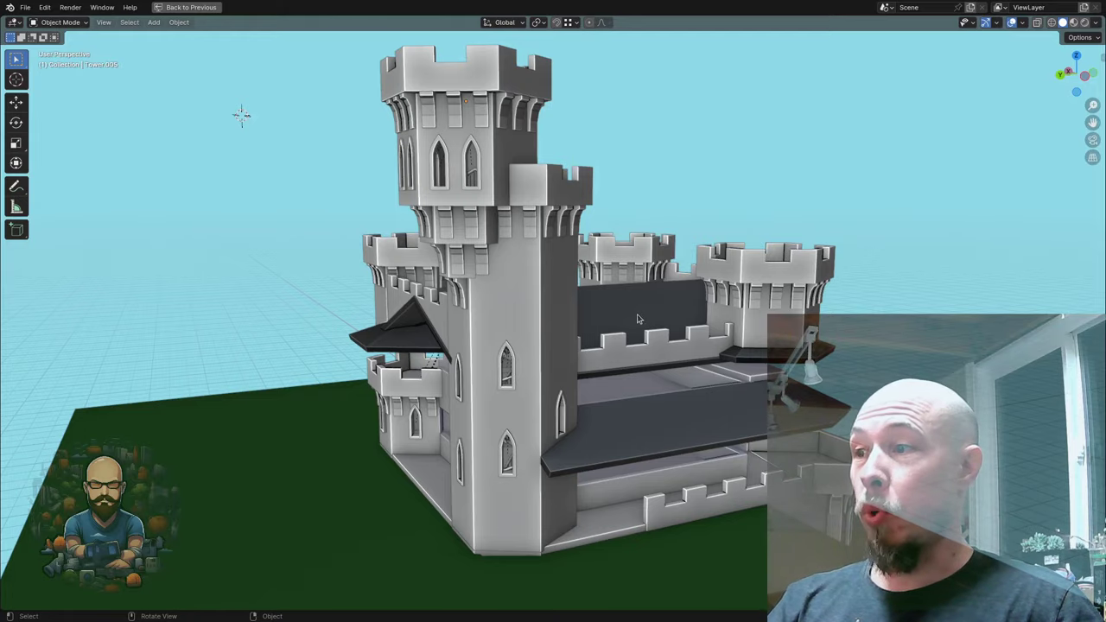
middle_click_drag(605, 316, 501, 300)
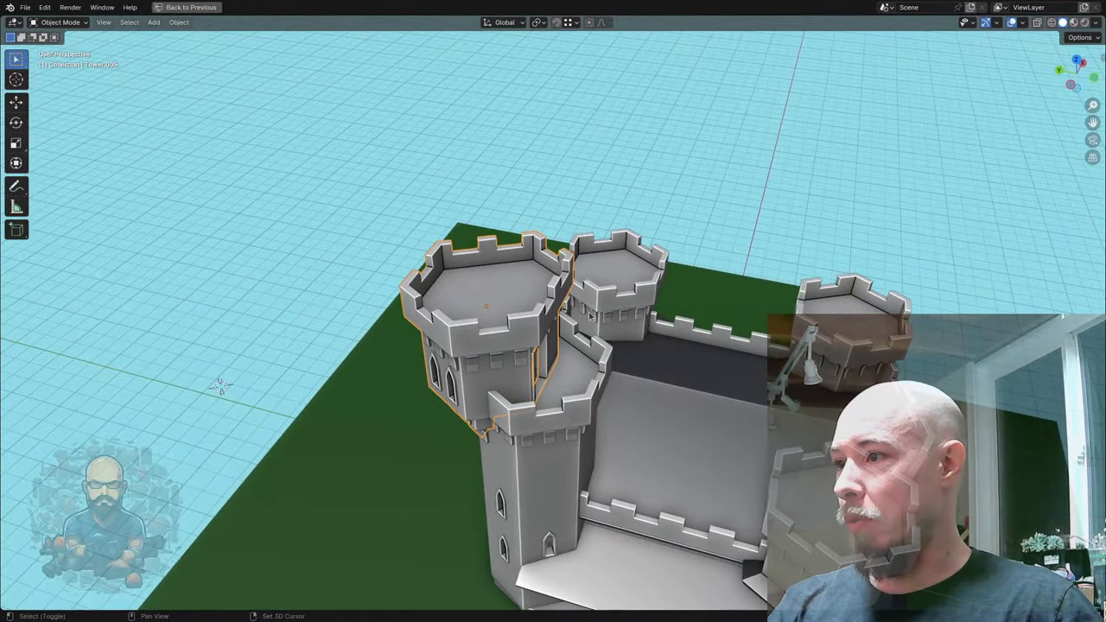
- Add a pointed spire roof with a Solidify modifier inside the tall turret's crenellated parapet
middle_click_drag(590, 315, 748, 264)
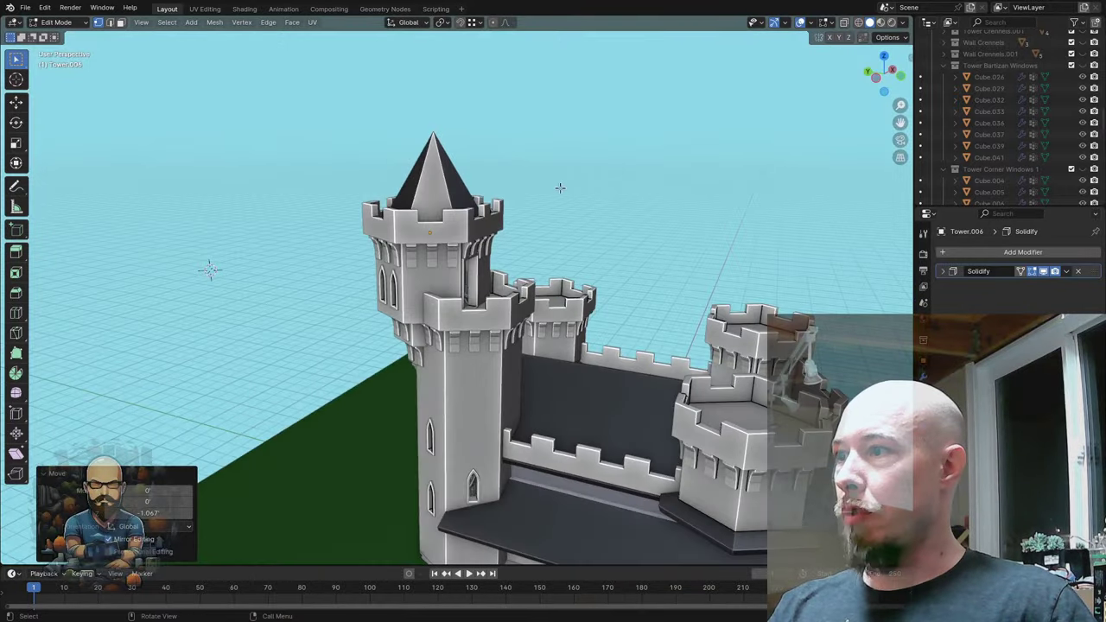
scroll(566, 192, "down", 3)
middle_click_drag(548, 173, 522, 289)
key("Tab")
left_click(558, 227)
scroll(523, 328, "up", 4)
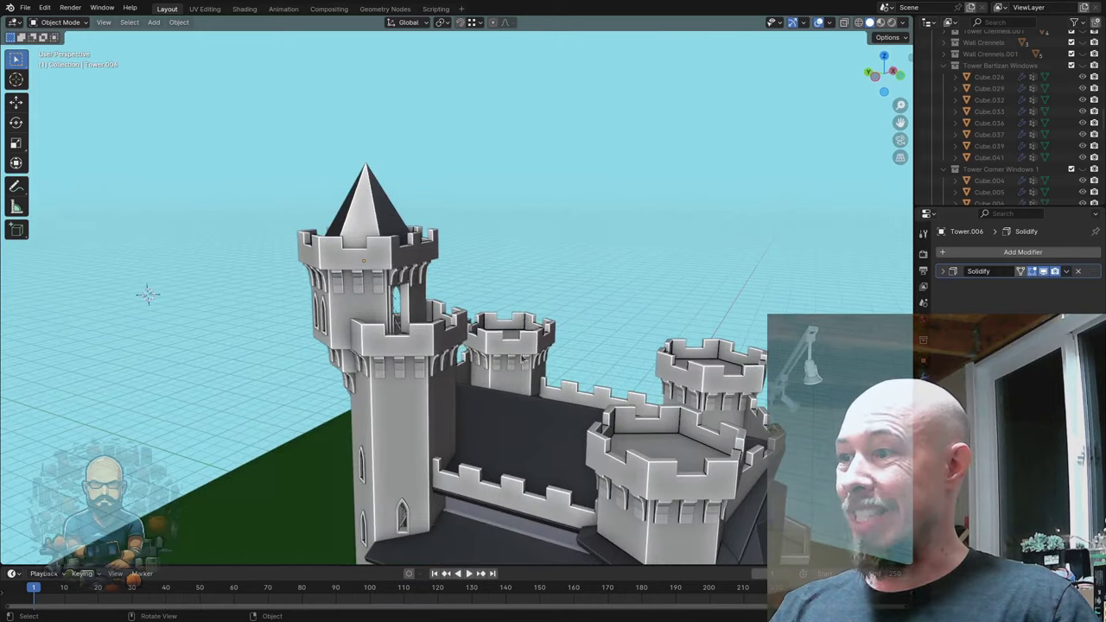
- Raise the spire's tip and shape it with loop cuts into a steep needle with a flared base
scroll(523, 328, "down", 2)
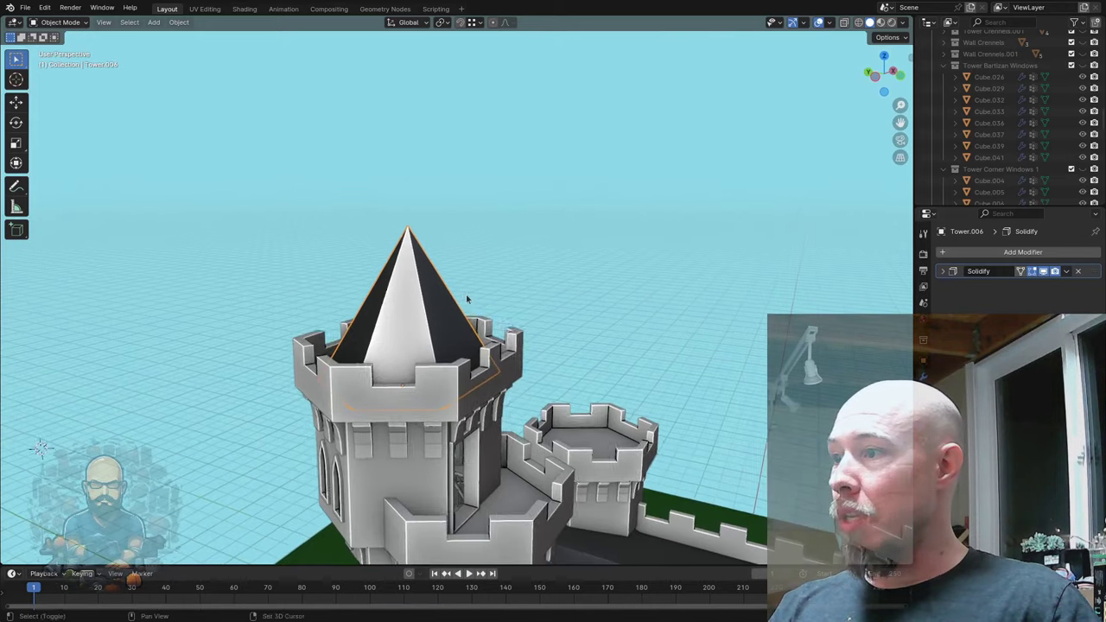
middle_click_drag(504, 311, 500, 307)
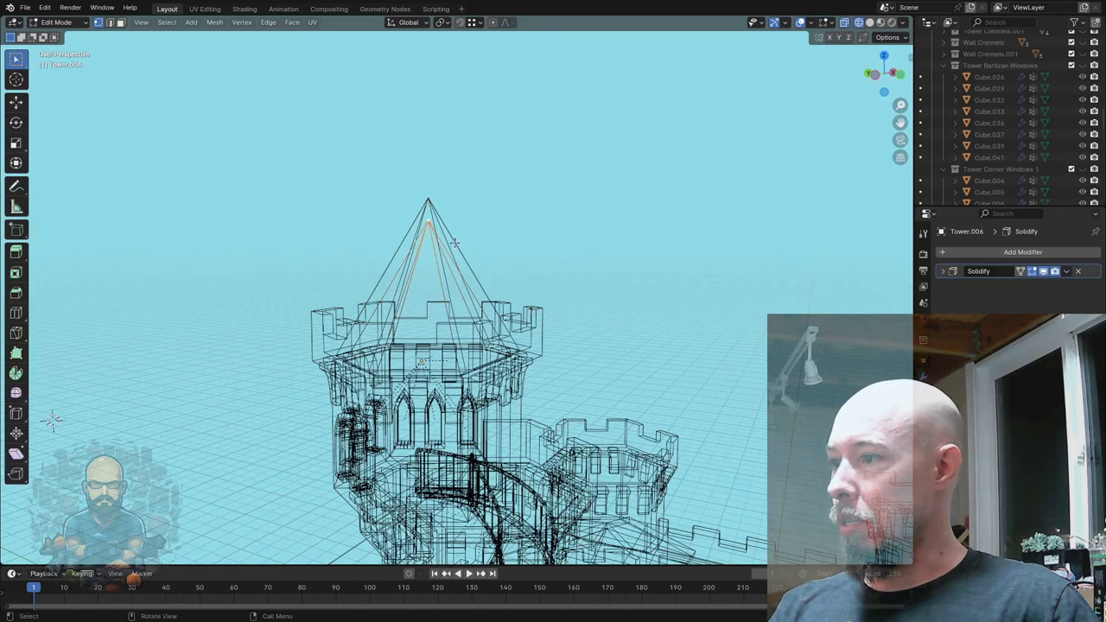
left_click(523, 220)
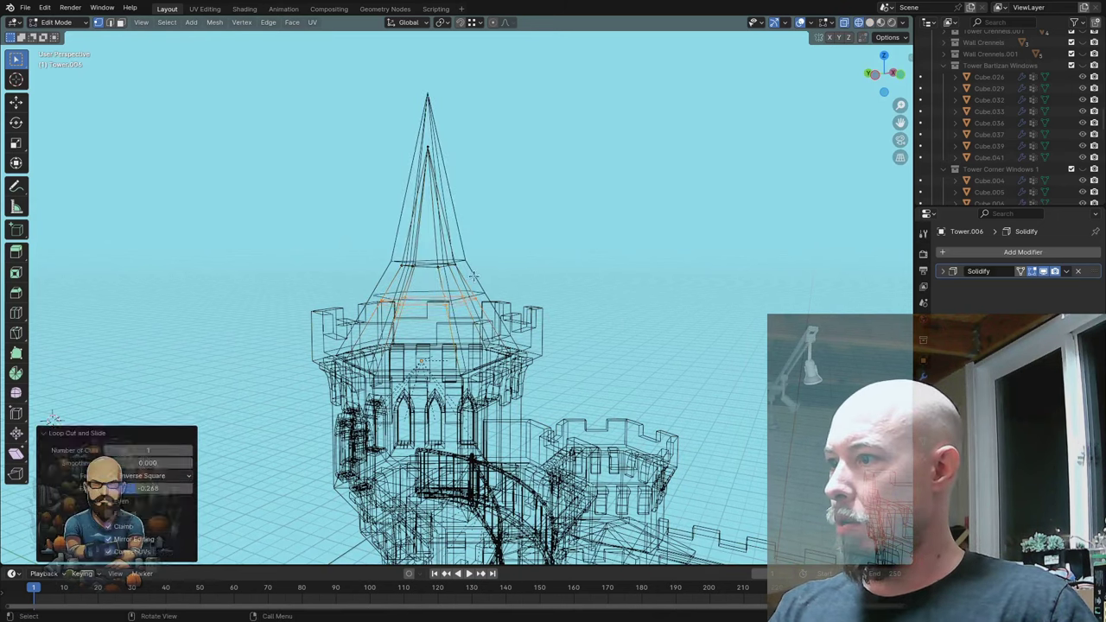
scroll(509, 250, "down", 3)
key("Tab")
key("shift+z")
scroll(564, 225, "up", 3)
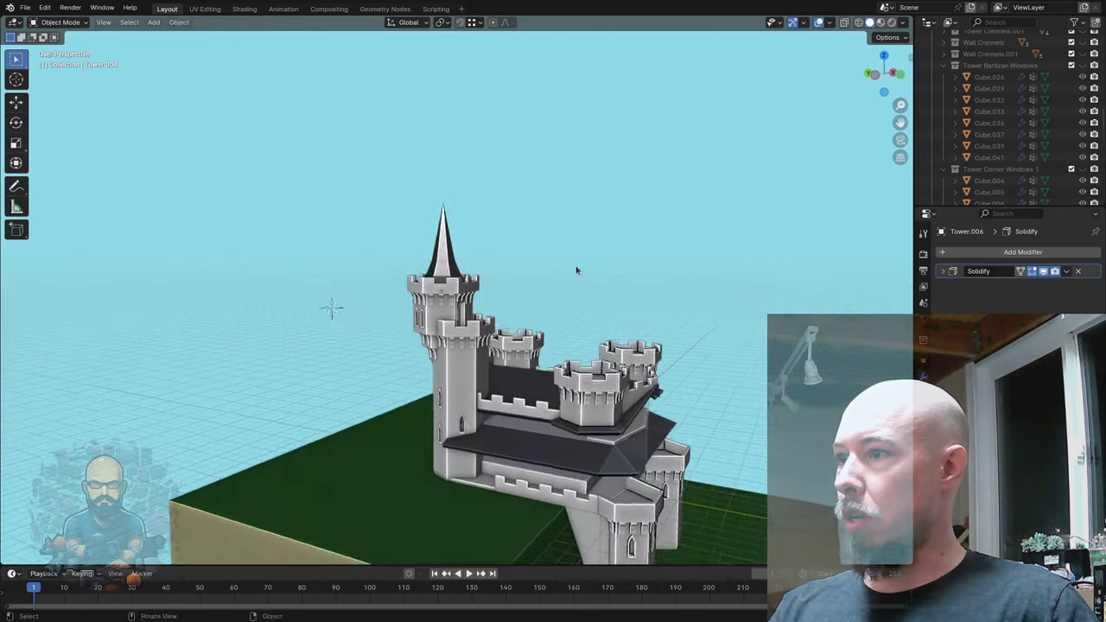
middle_click_drag(617, 262, 648, 207)
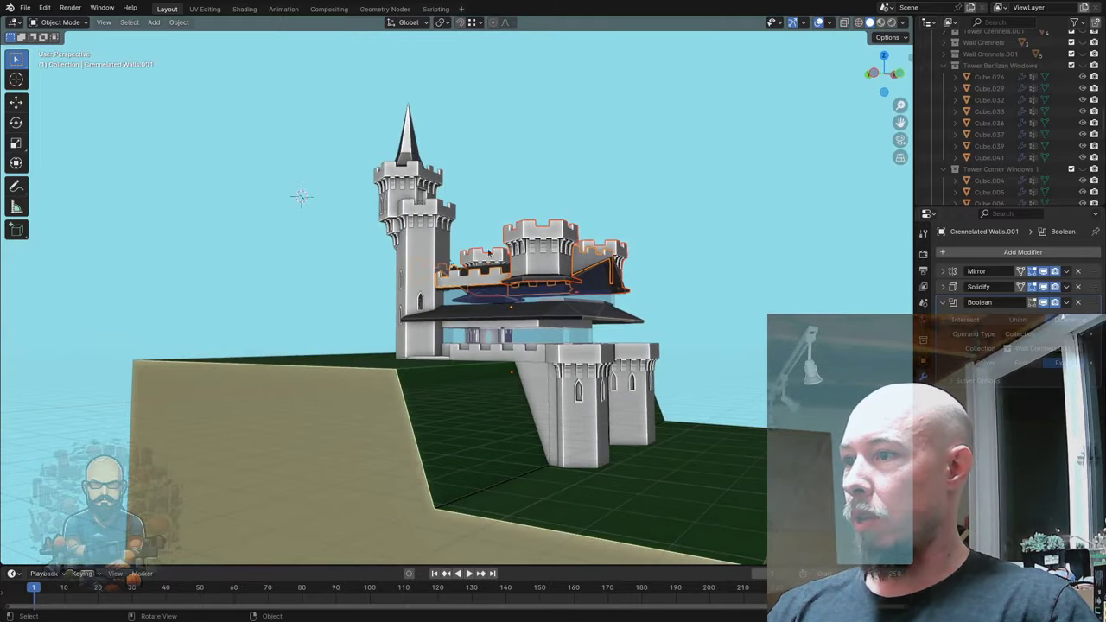
- Add loop cuts along the main gabled roof and shape its straight slopes into concave curves rising to the ridge
middle_click_drag(517, 261, 509, 301)
left_click(508, 271)
scroll(484, 295, "up", 3)
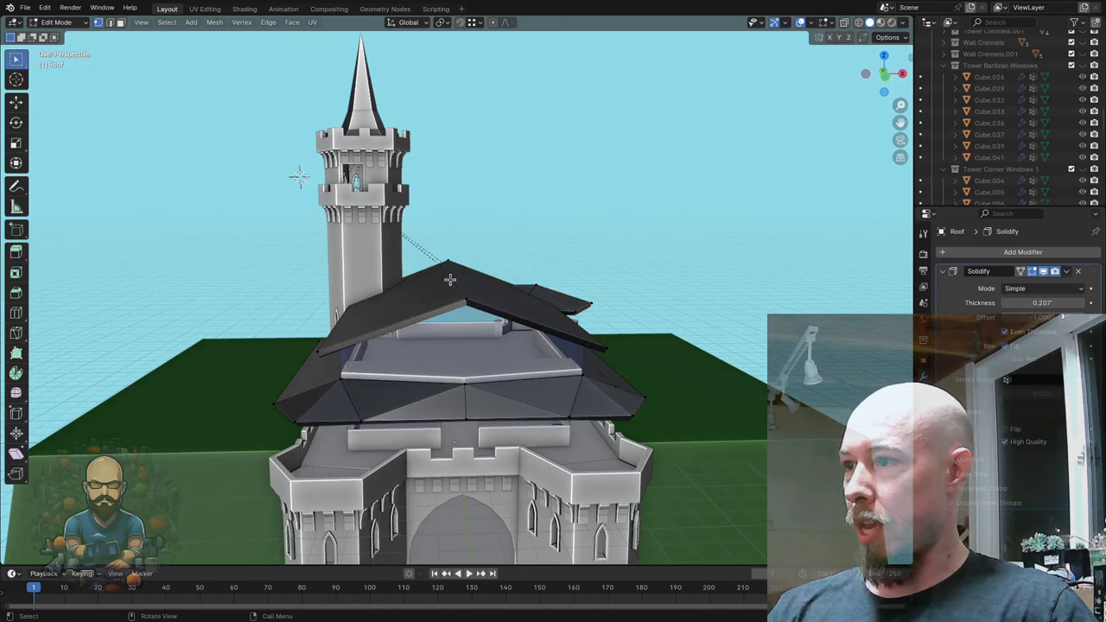
key("KP_7")
key("ctrl+r")
left_click(447, 325)
middle_click_drag(446, 325, 536, 303)
key("ctrl+b")
key("Escape")
key("Tab")
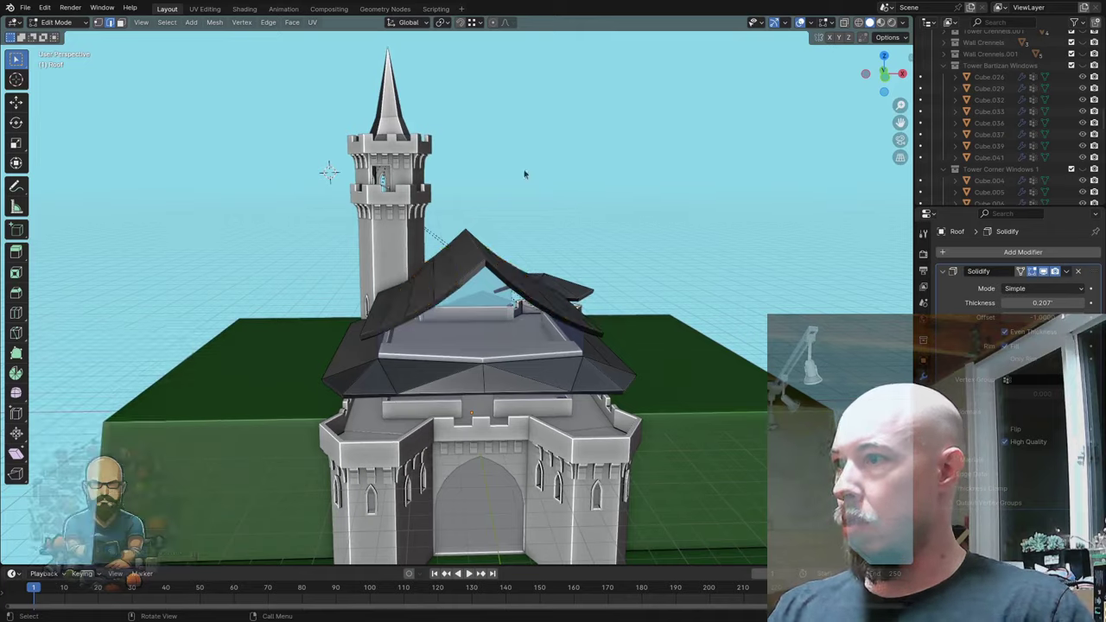
- Unhide the crenellated walls and remove the wall sections that cross the curved gabled roof between the roof towers
scroll(564, 235, "down", 3)
scroll(642, 237, "up", 4)
middle_click_drag(642, 237, 548, 331)
scroll(517, 268, "down", 2)
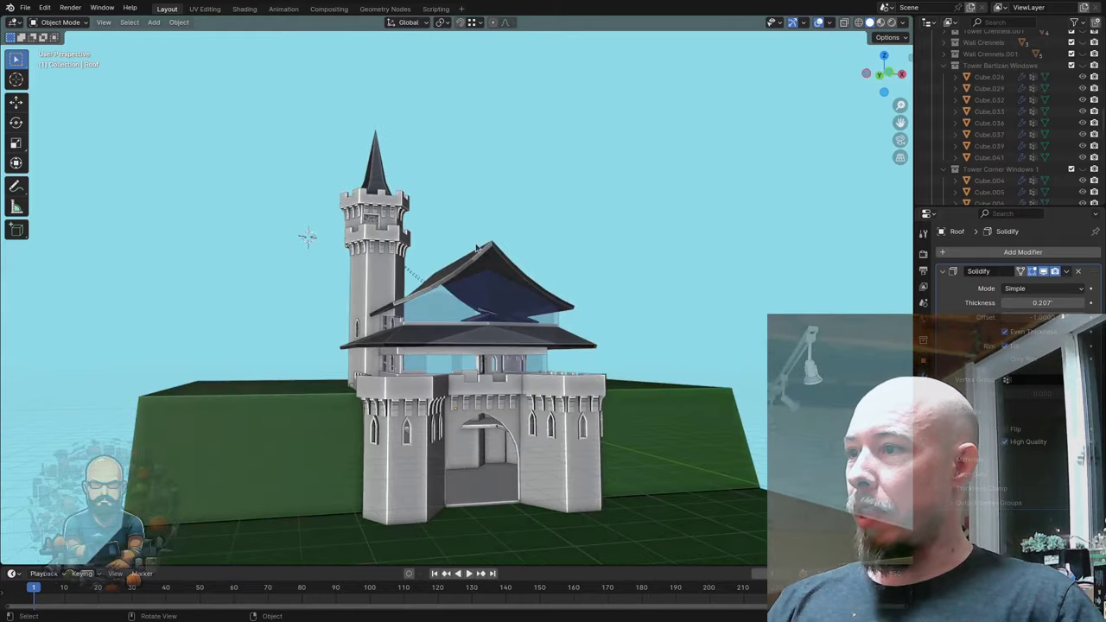
middle_click_drag(450, 274, 470, 309)
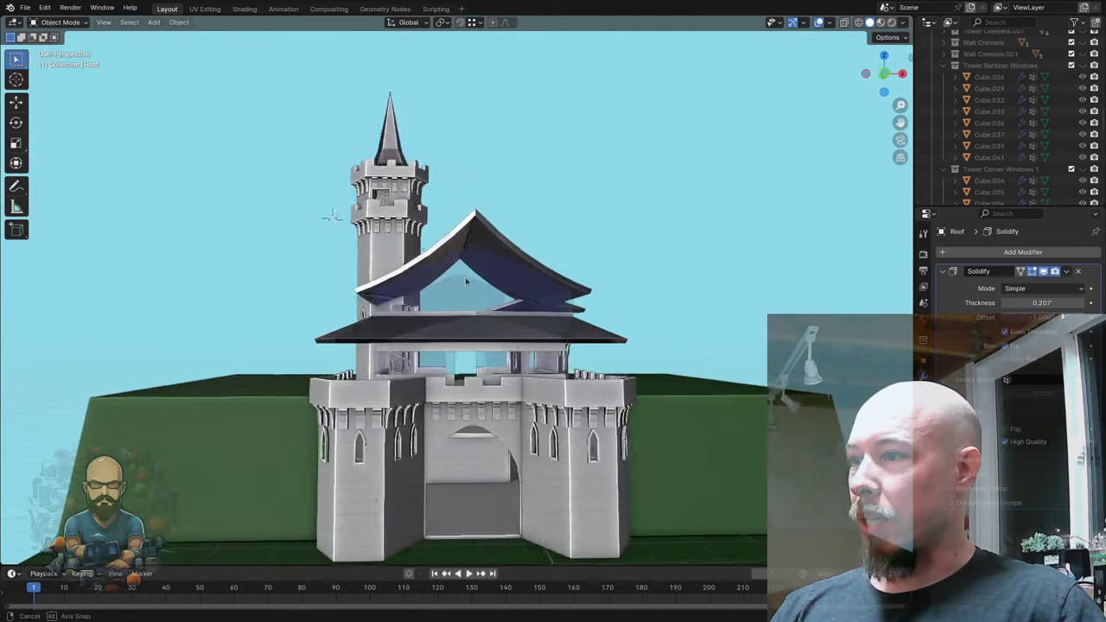
middle_click_drag(501, 281, 427, 324)
key("alt+h")
left_click(427, 324)
key("Tab")
scroll(447, 371, "up", 5)
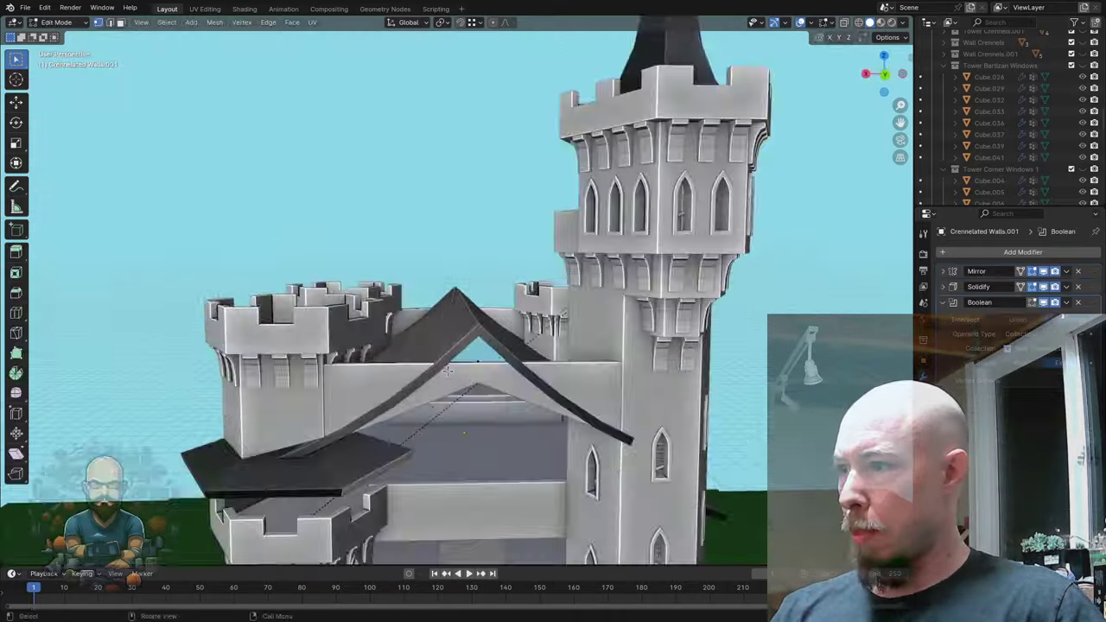
scroll(612, 320, "down", 5)
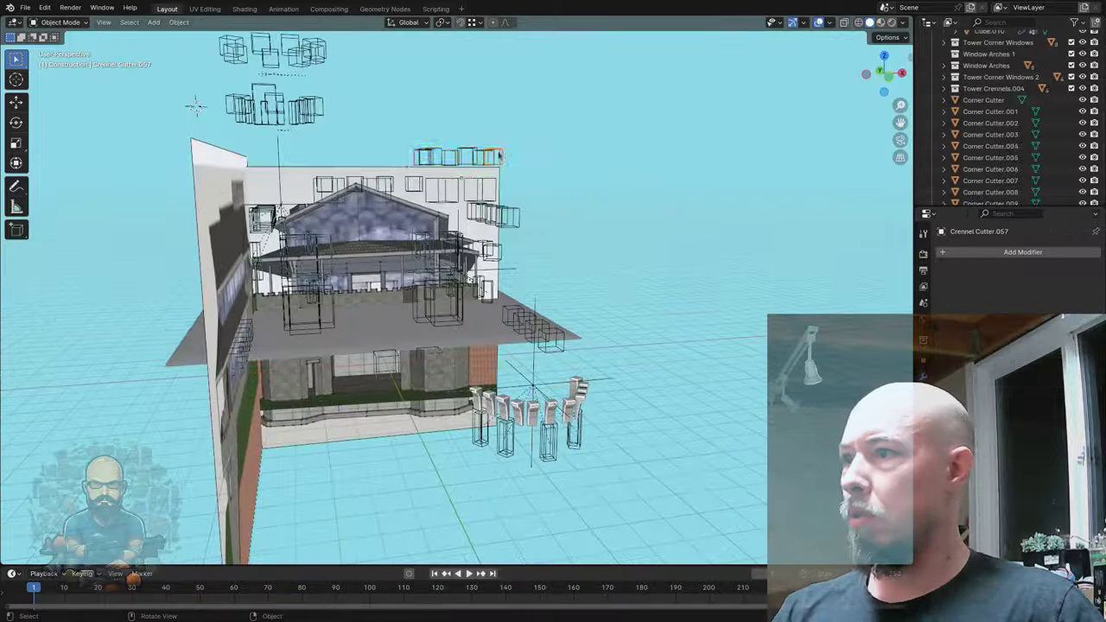
scroll(609, 329, "up", 3)
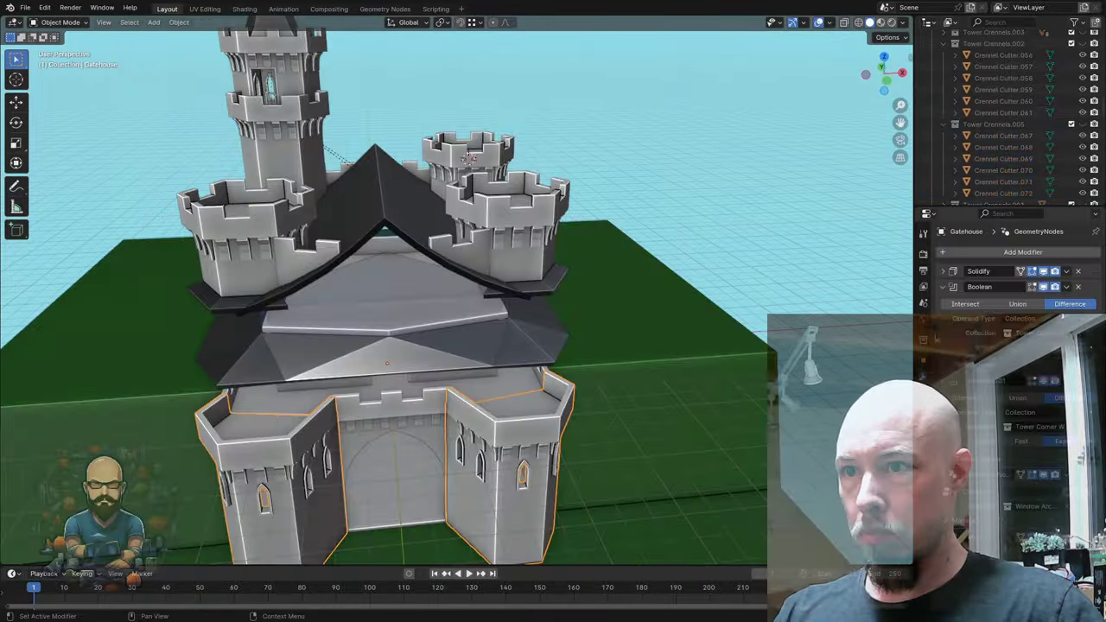
- Examine how the curved roof meets the crenellated walls and towers from the front, side, back and above
middle_click_drag(468, 158, 469, 295)
scroll(469, 295, "up", 5)
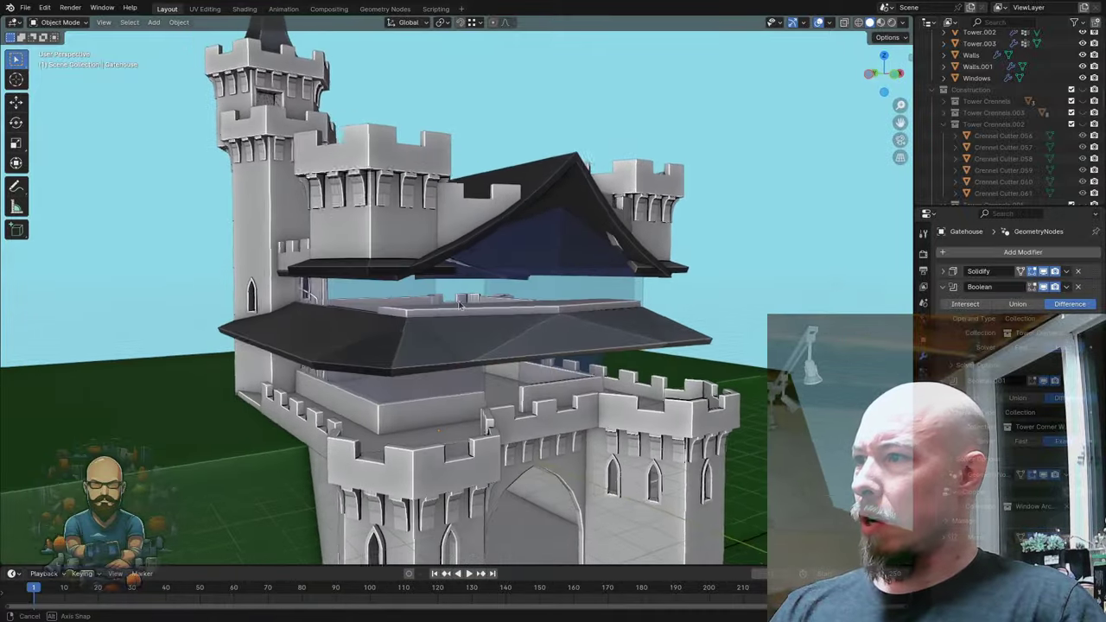
scroll(458, 301, "down", 4)
middle_click_drag(458, 302, 504, 292)
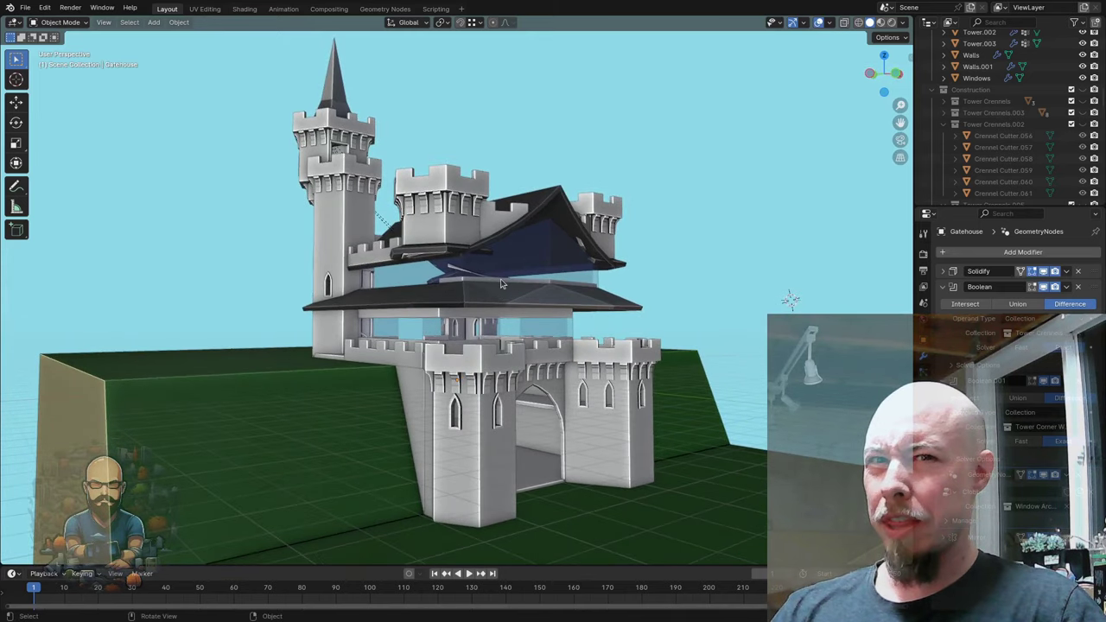
mouse_move(497, 300)
middle_mouse_down()
mouse_move(534, 298)
mouse_move(509, 268)
mouse_move(506, 294)
mouse_move(484, 303)
middle_mouse_up()
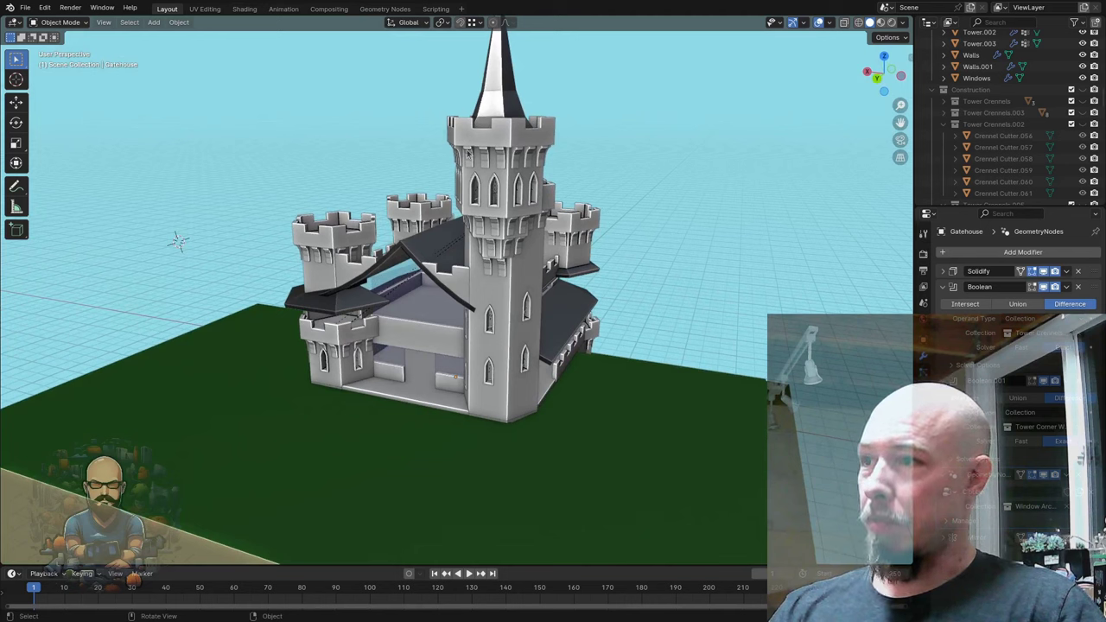
middle_click_drag(511, 156, 462, 146)
middle_click_drag(385, 143, 414, 253)
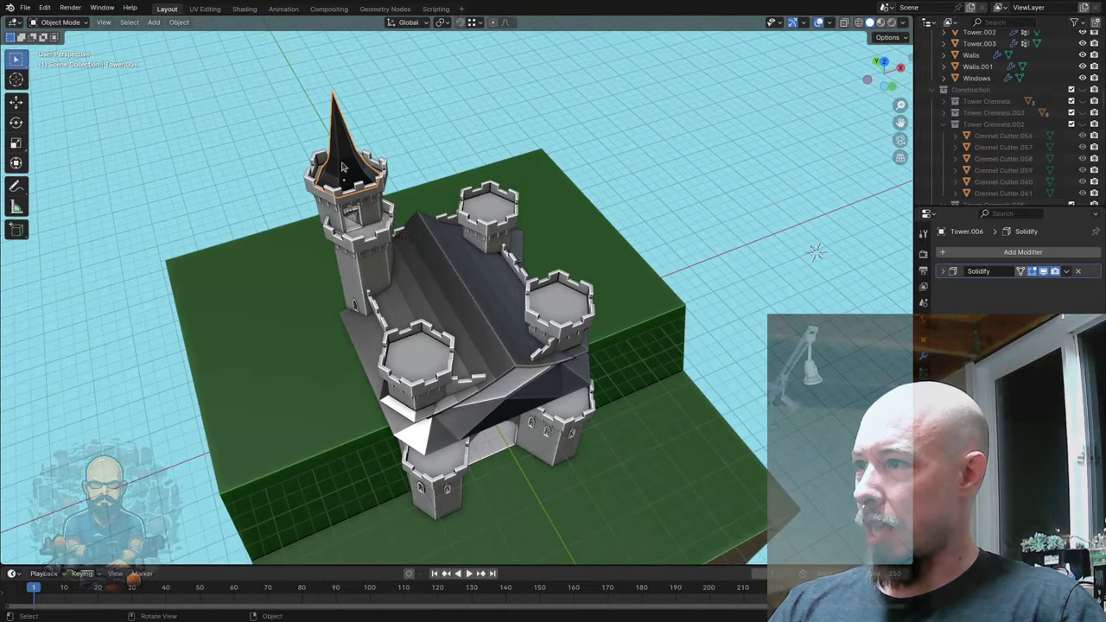
- Make a linked duplicate of the tall turret's spire on a roof tower and move it into the Roof Tower collection
middle_click_drag(495, 227, 583, 422)
left_click(584, 422)
left_click(281, 147)
key("alt+d")
key("Escape")
middle_click_drag(286, 151, 449, 226)
key("m")
mouse_move(454, 227)
left_click(529, 246)
- Reposition the selected edge vertices of the duplicated spire in wireframe to fit the roof tower's crenellated parapet
key("KP_Decimal")
key("Tab")
key("shift+z")
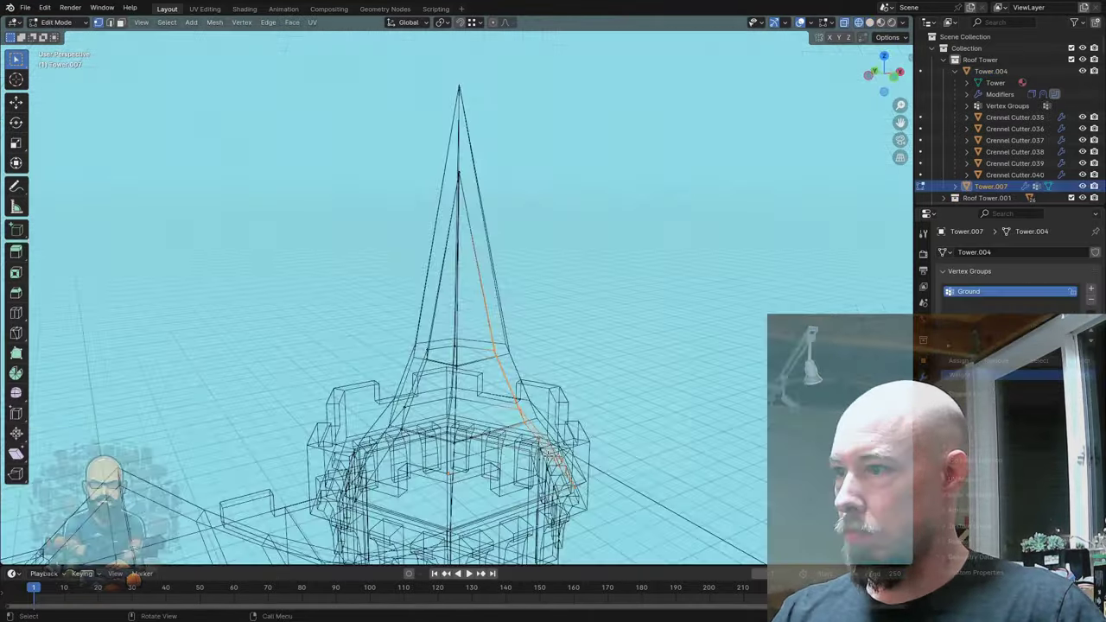
key("KP_7")
key("g")
left_click(610, 342)
key("Tab")
key("shift+z")
- Examine the whole castle with spires on its roof towers from the front and both sides
mouse_move(610, 342)
middle_mouse_down()
mouse_move(568, 323)
mouse_move(600, 300)
mouse_move(590, 299)
mouse_move(625, 296)
mouse_move(607, 303)
mouse_move(595, 338)
mouse_move(600, 378)
mouse_move(591, 338)
middle_mouse_up()
scroll(585, 306, "up", 5)
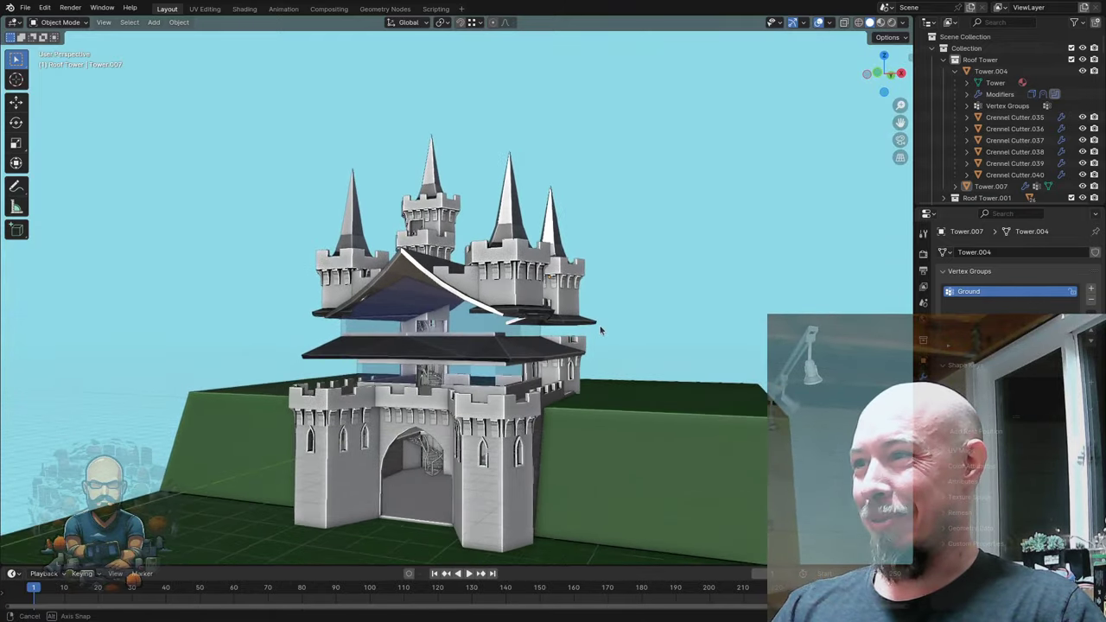
mouse_move(601, 329)
middle_mouse_down()
mouse_move(536, 339)
mouse_move(656, 315)
mouse_move(616, 336)
middle_mouse_up()
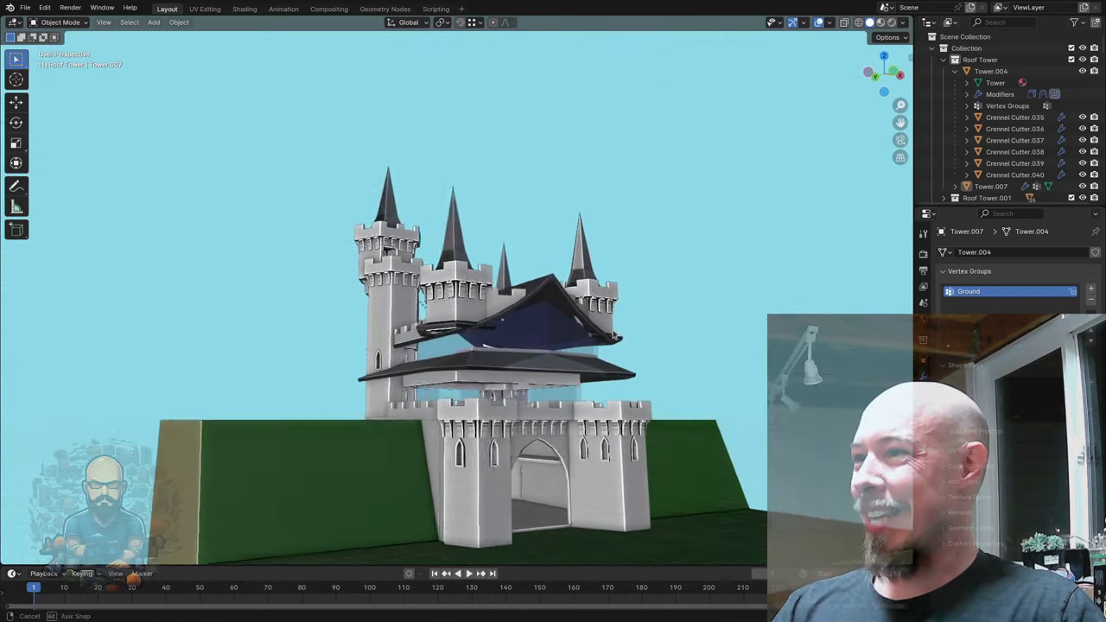
mouse_move(715, 317)
middle_mouse_down()
mouse_move(612, 337)
mouse_move(595, 322)
mouse_move(749, 321)
mouse_move(249, 353)
mouse_move(717, 334)
middle_mouse_up()
mouse_move(605, 336)
middle_mouse_down()
mouse_move(560, 296)
mouse_move(564, 327)
mouse_move(676, 335)
mouse_move(671, 321)
mouse_move(598, 325)
mouse_move(587, 311)
mouse_move(547, 310)
mouse_move(638, 323)
mouse_move(593, 346)
middle_mouse_up()
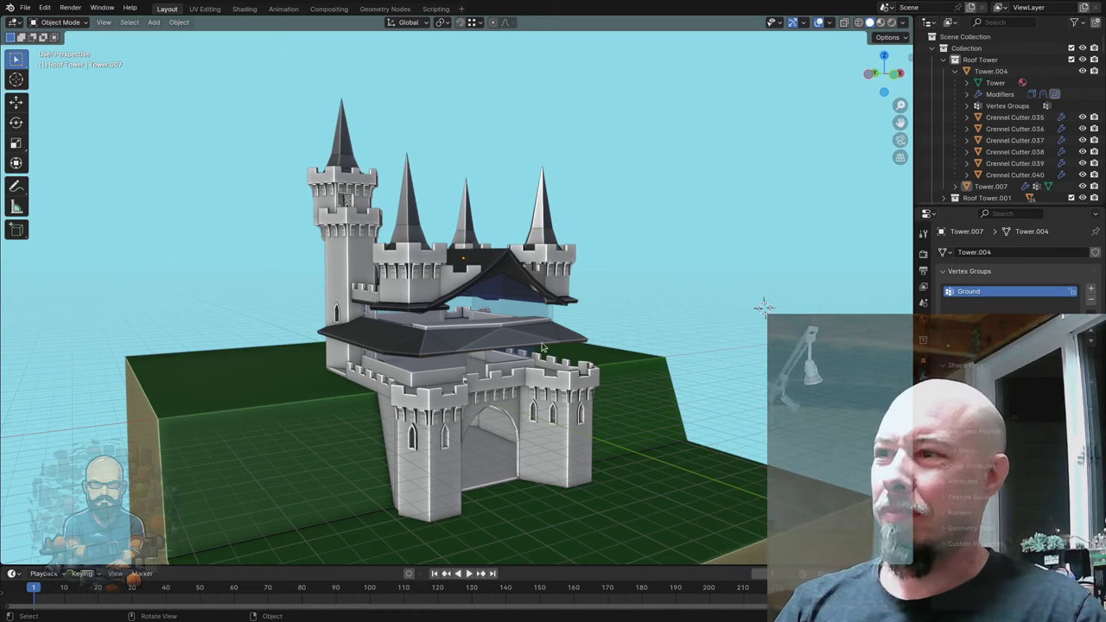
middle_click_drag(533, 333, 603, 302)
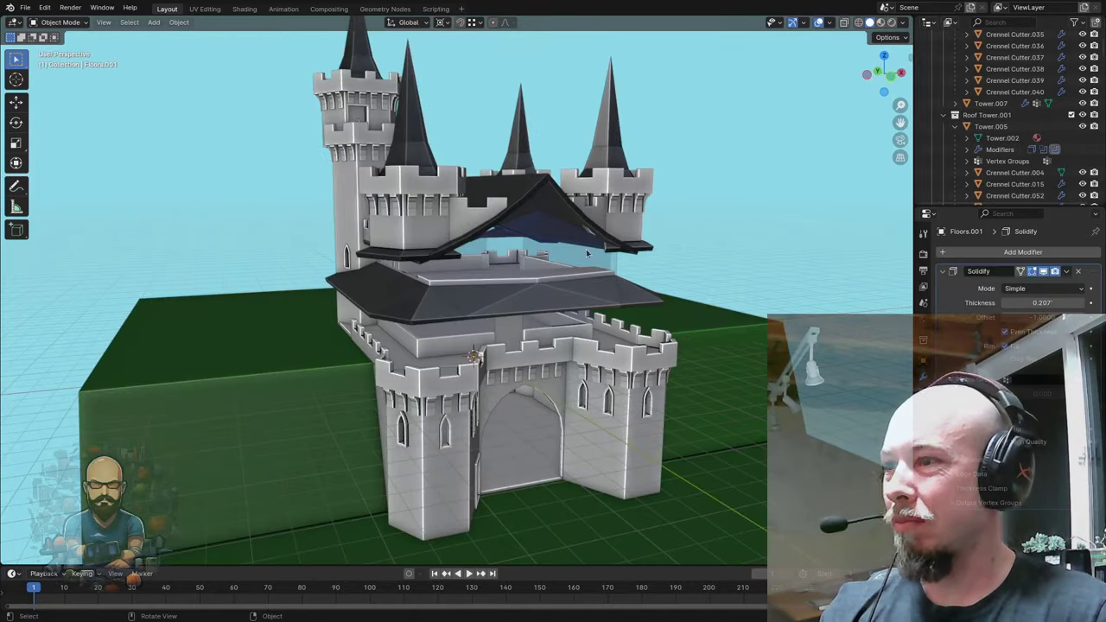
- Add a plane rotated 90° at a roof tower's wall below the parapet and view it from the side
middle_click_drag(586, 249, 536, 173)
key("KP_Decimal")
key("KP_3")
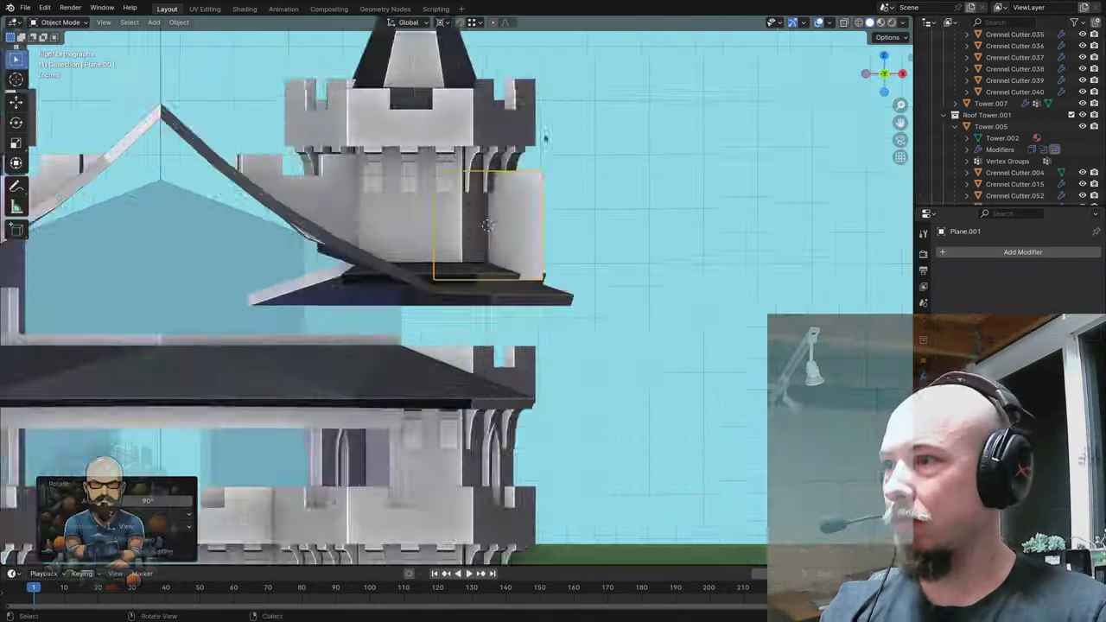